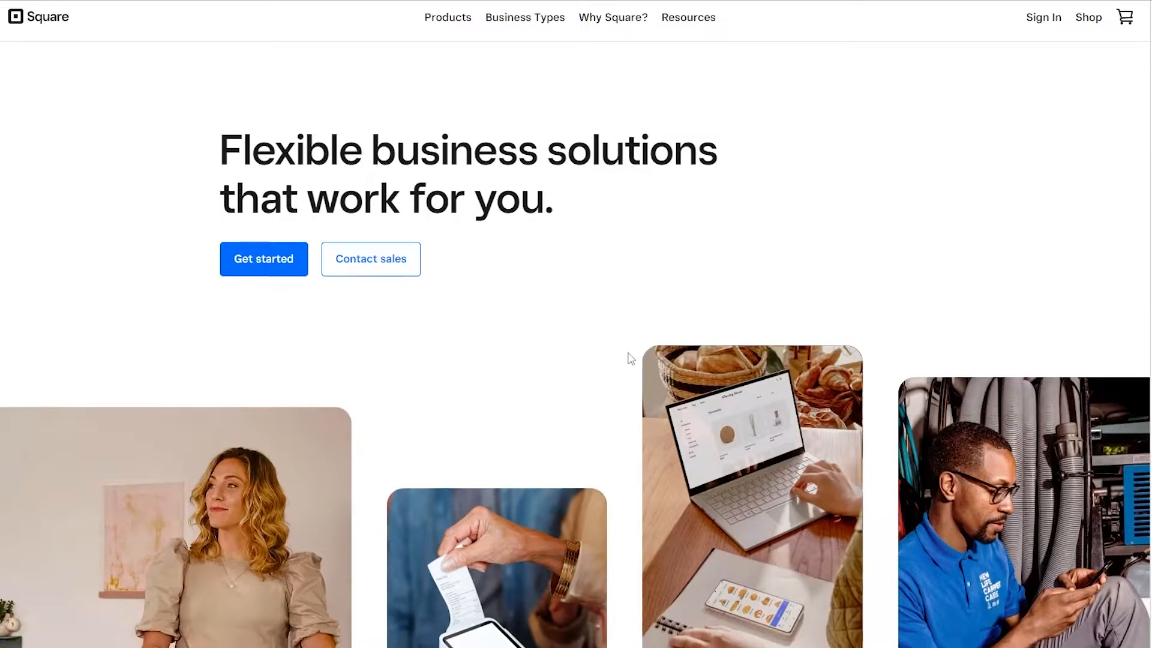
Open the Online Store product page from the list of tools at the end of the Square homepage
scroll(630, 358, down, 2)
scroll(576, 324, down, 20)
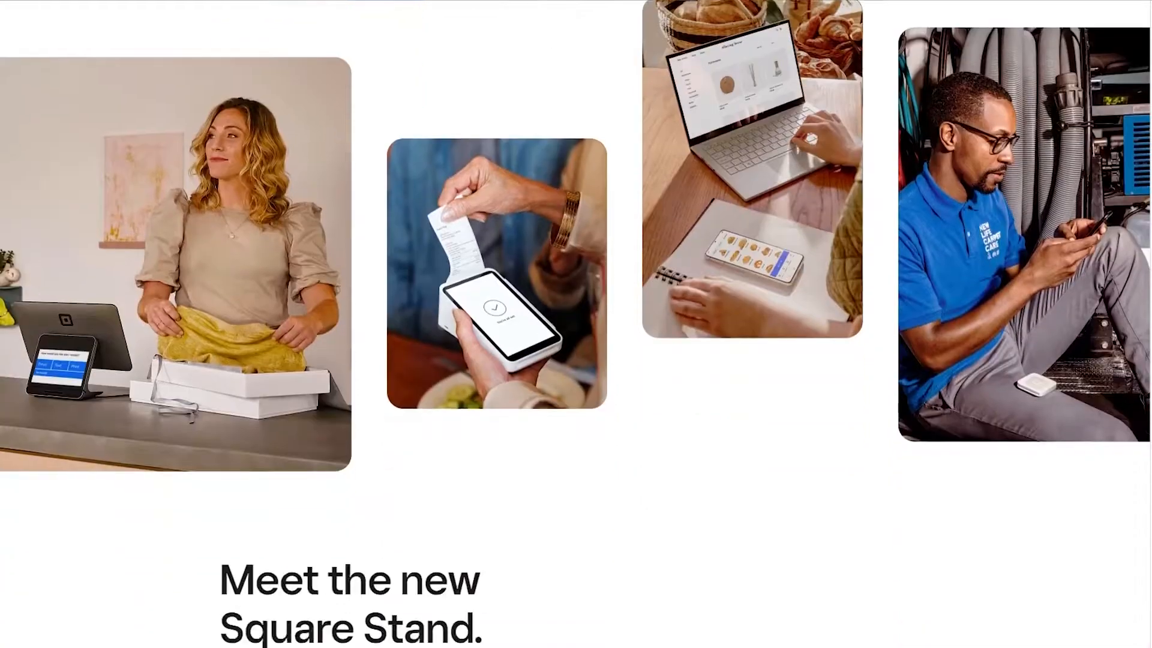
scroll(575, 324, down, 15)
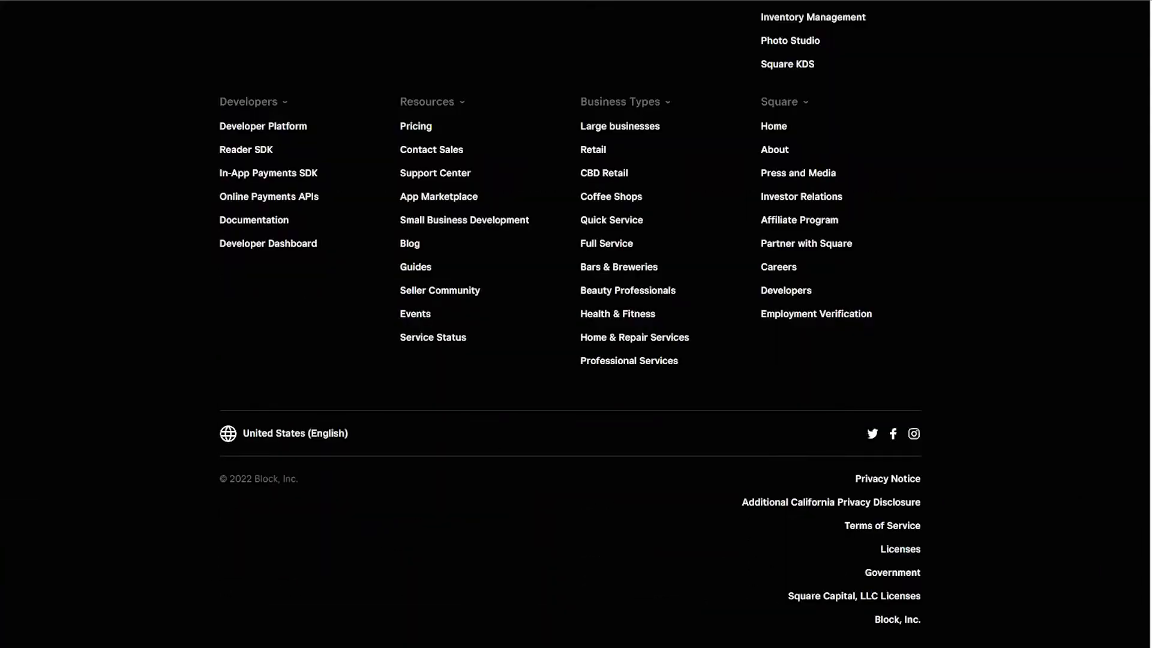
scroll(576, 324, up, 10)
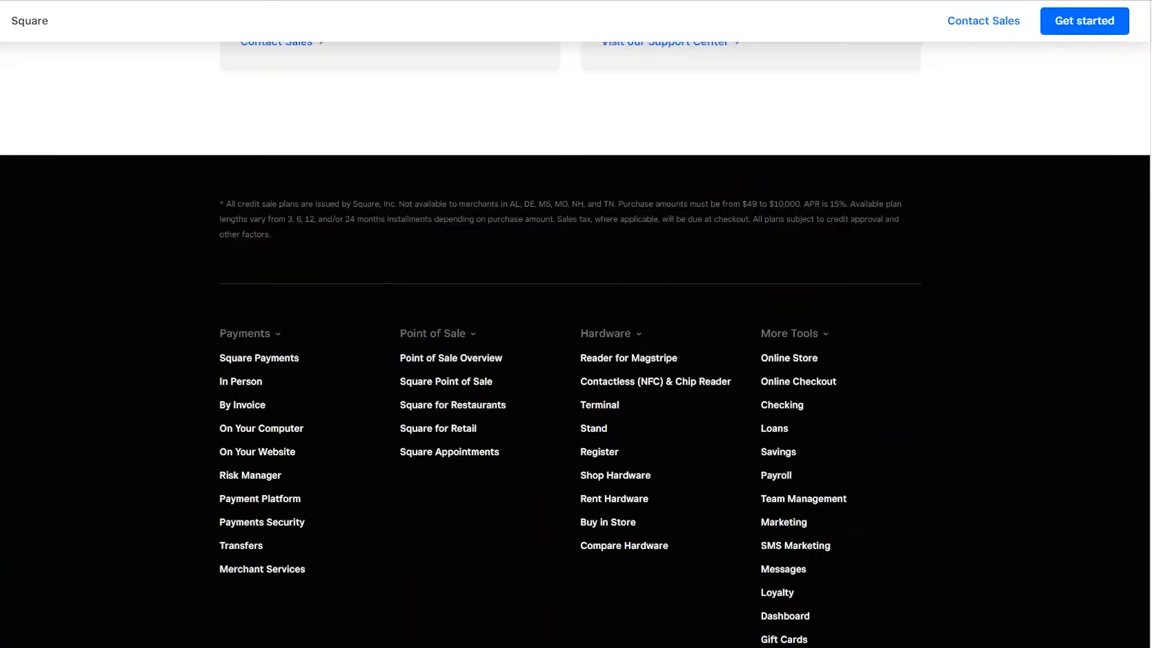
click(798, 360)
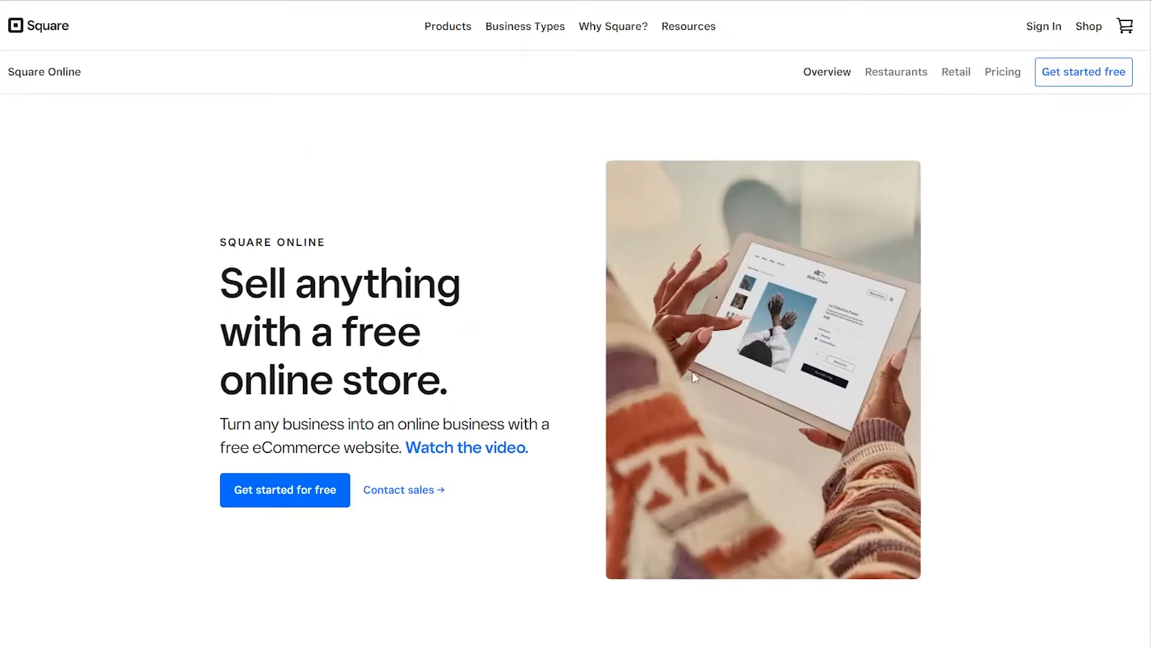
Start the free sign-up for a Square Online store
scroll(507, 407, down, 2)
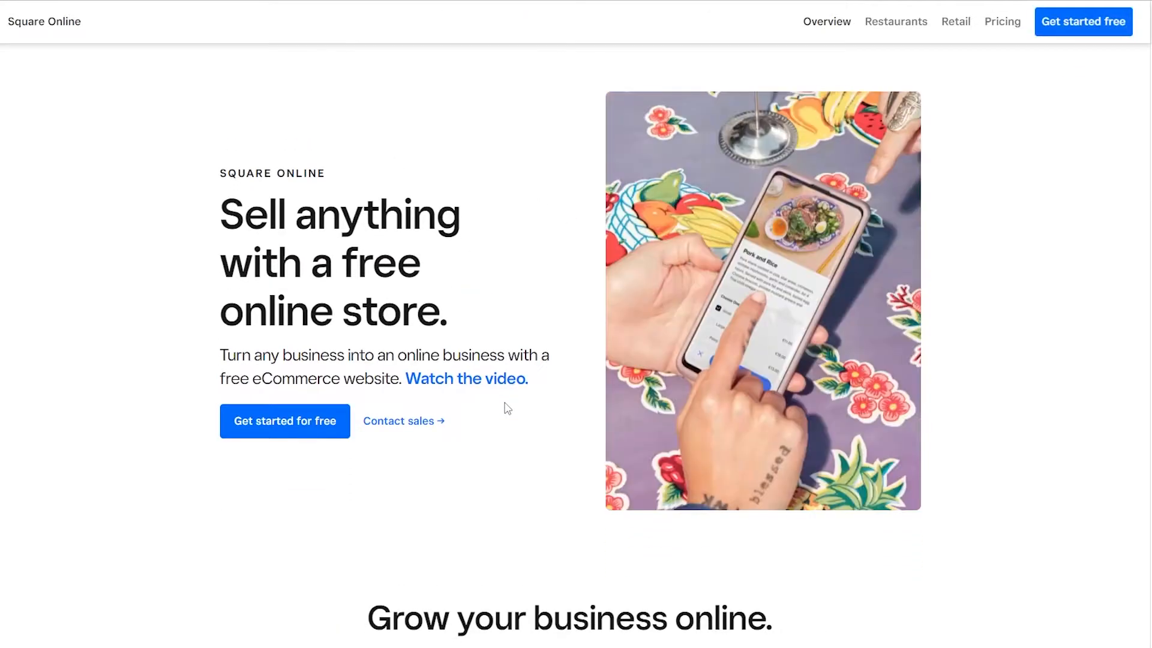
scroll(506, 403, up, 2)
scroll(506, 403, down, 2)
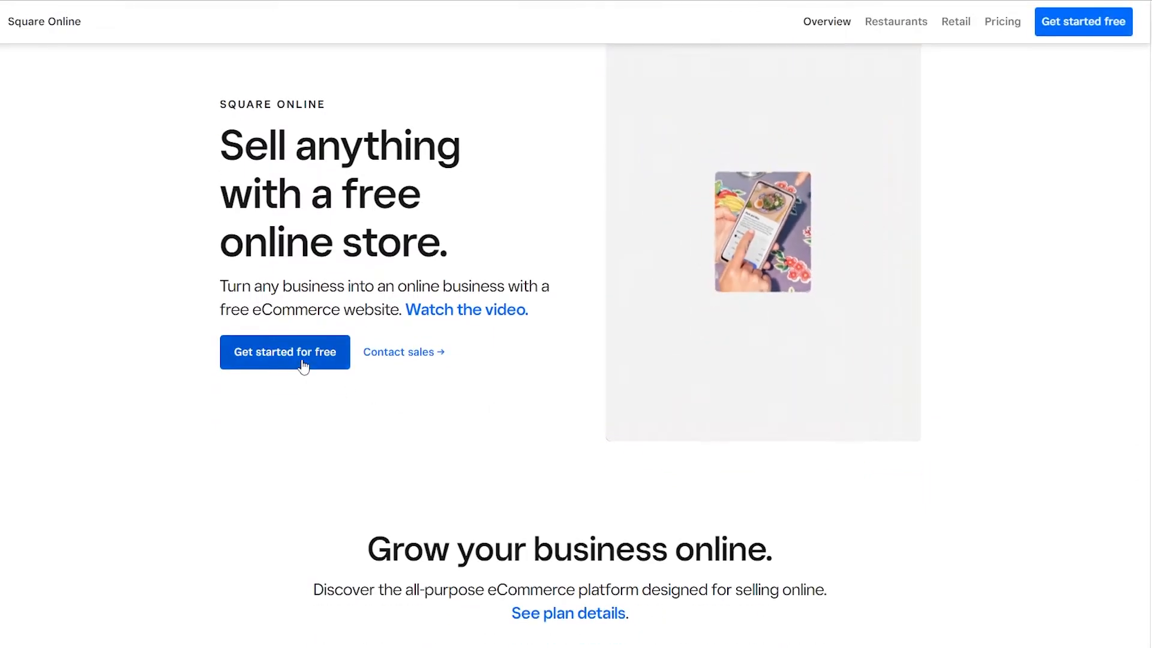
click(303, 366)
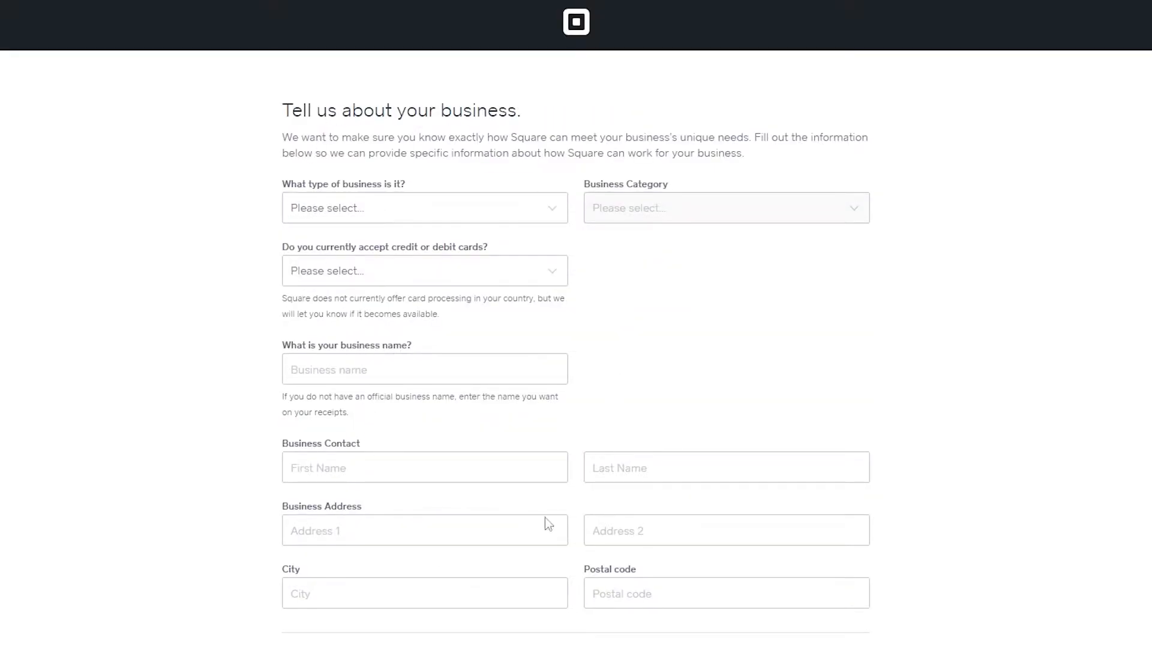
Describe the business as Retail in the Clothing and Accessories category, and state that it currently accepts credit cards
drag(296, 114, 561, 114)
click(562, 111)
click(449, 211)
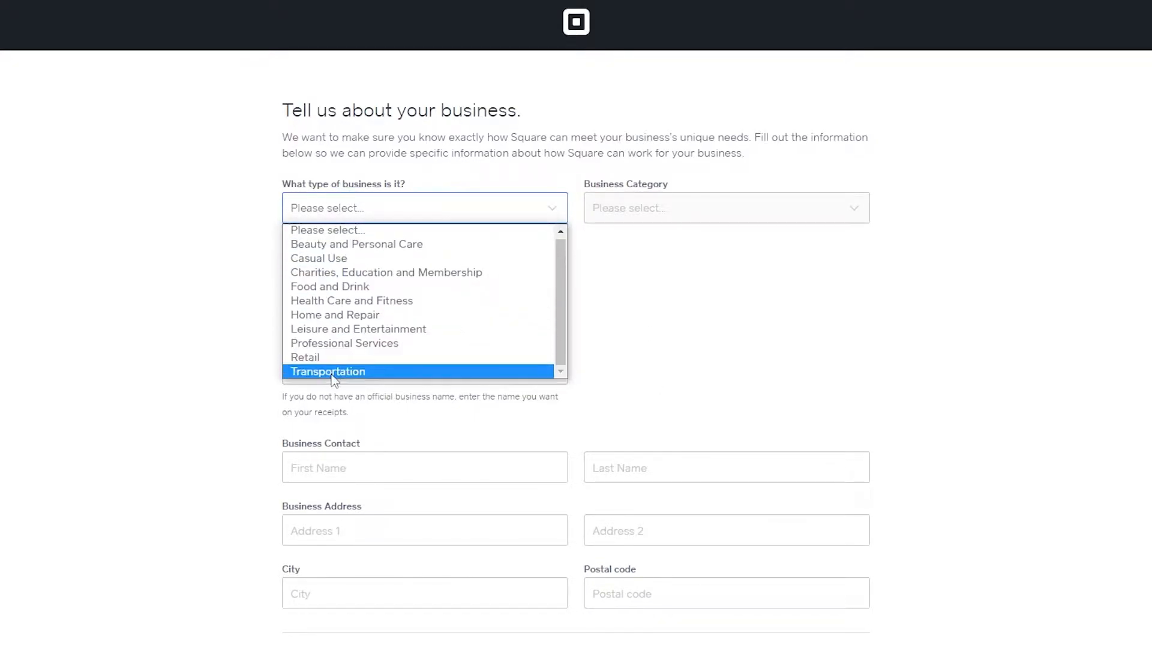
click(366, 359)
click(683, 215)
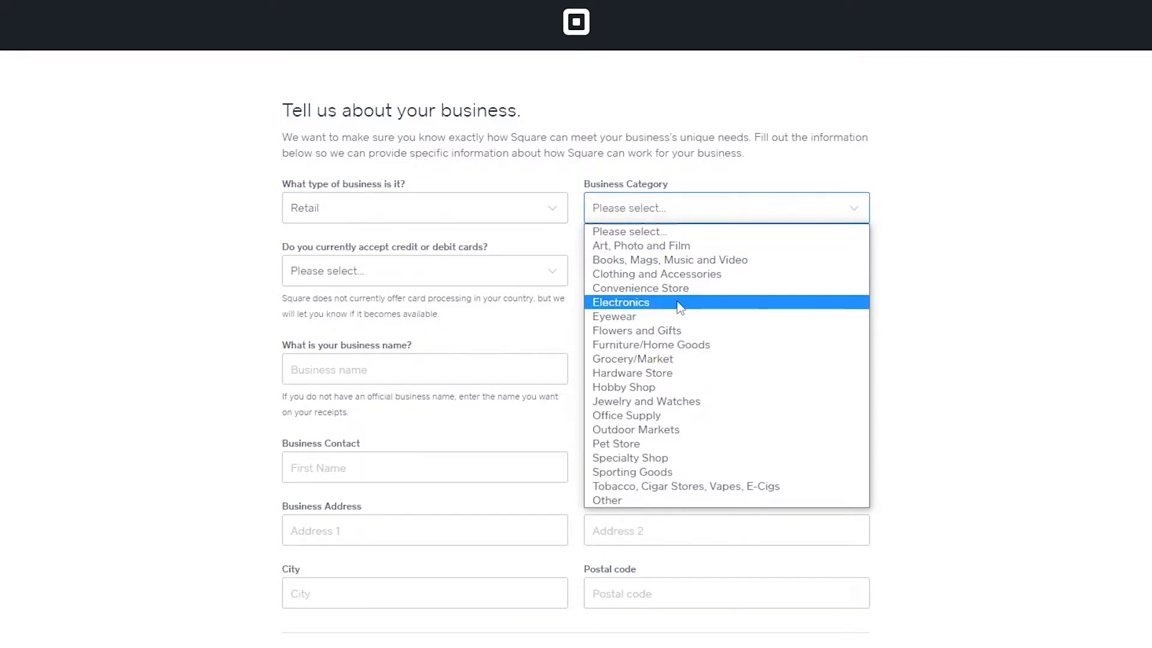
click(677, 277)
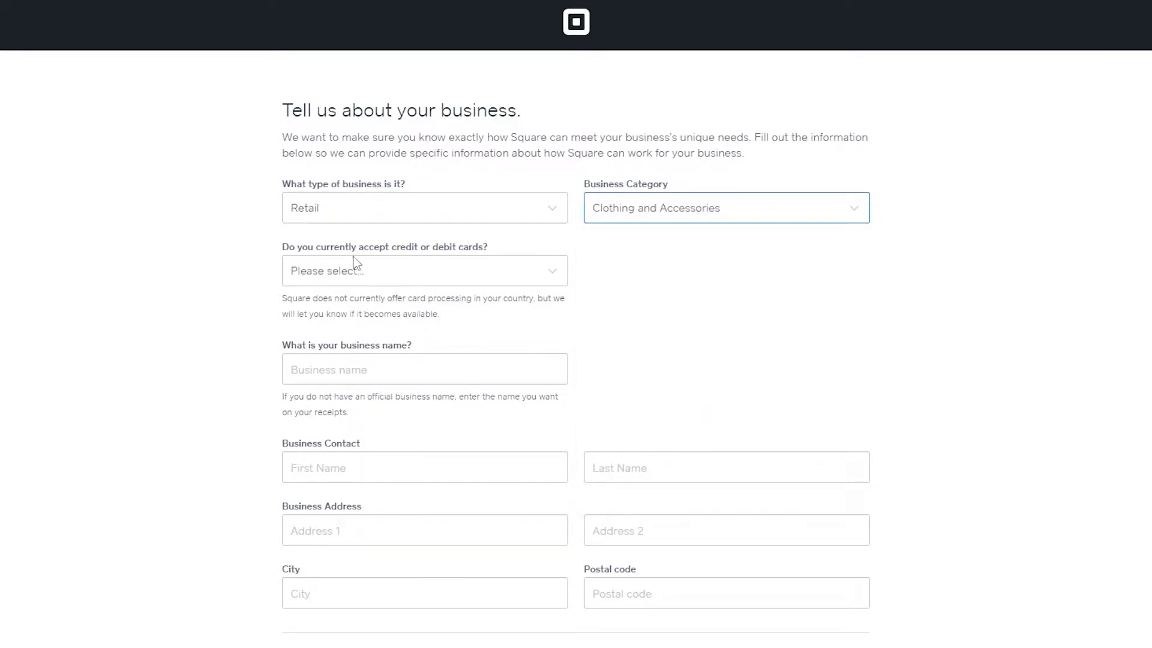
click(408, 275)
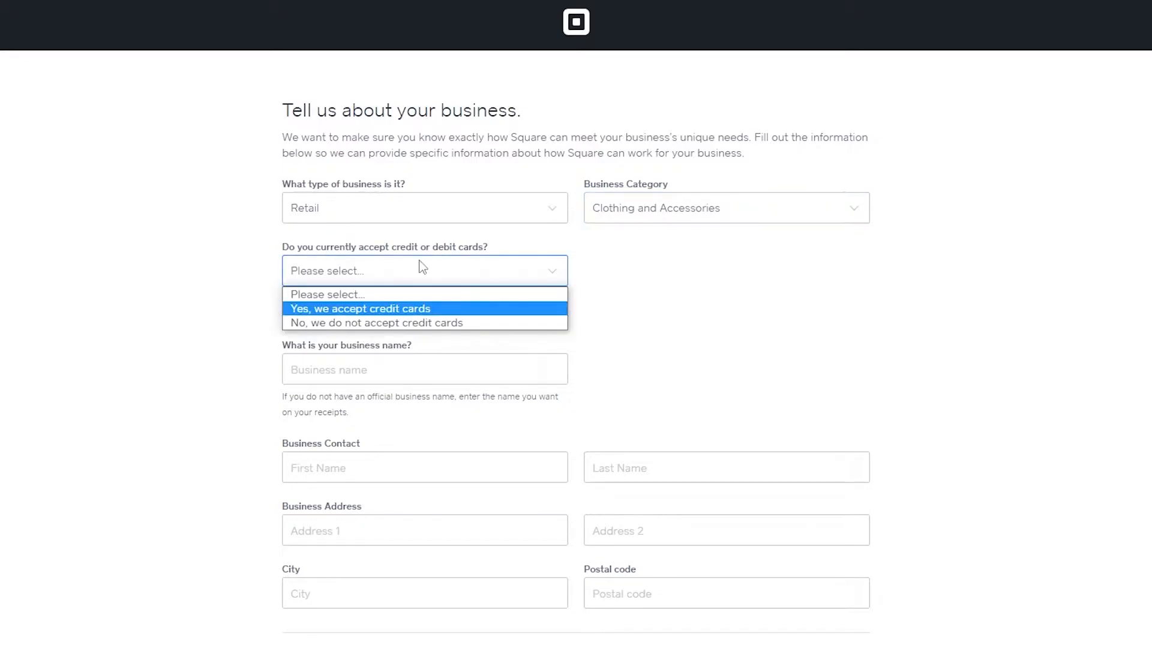
click(398, 309)
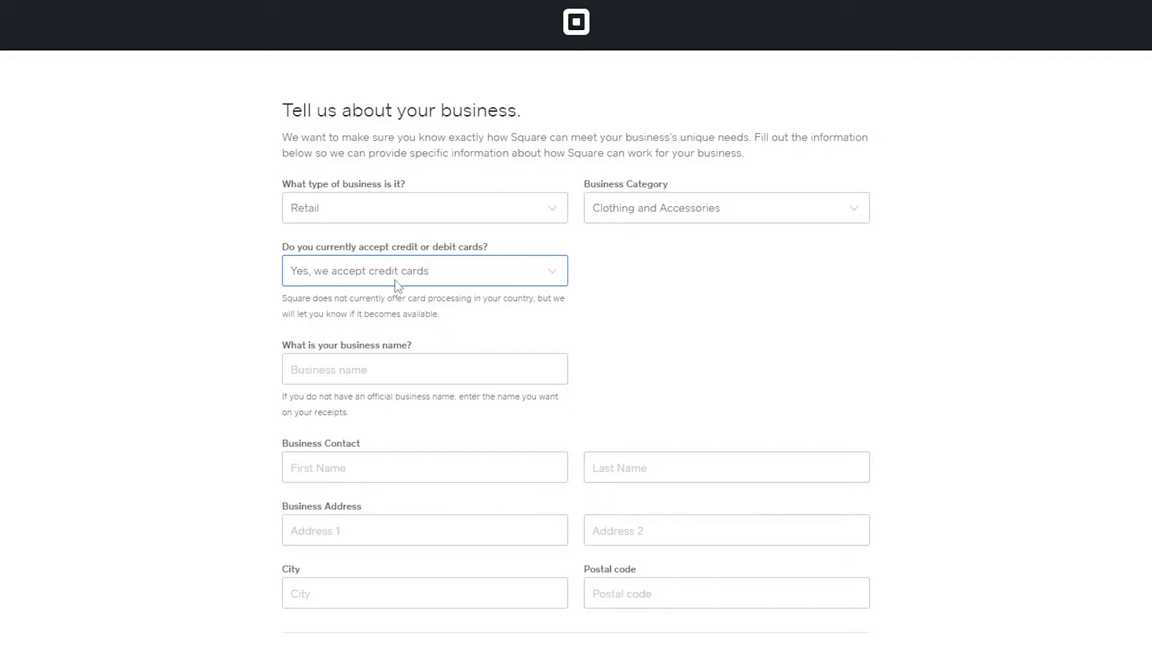
Enter H&H Apparels as the business name, finish the account sign-up and log in to the new account
click(346, 366)
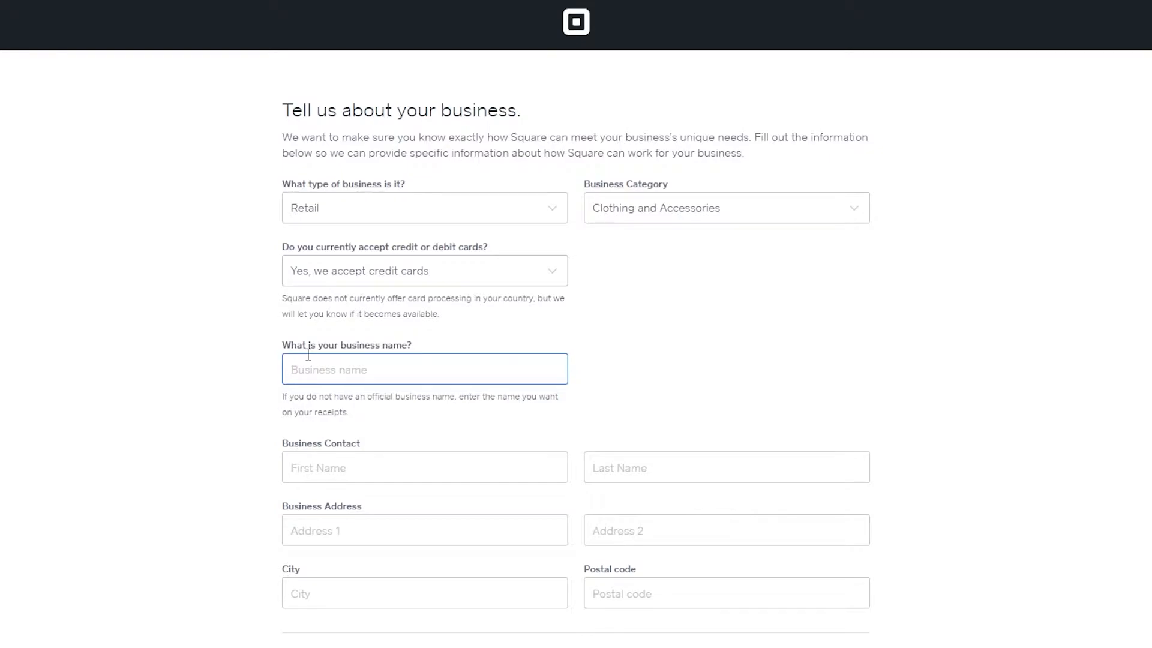
text(H&H Apparels)
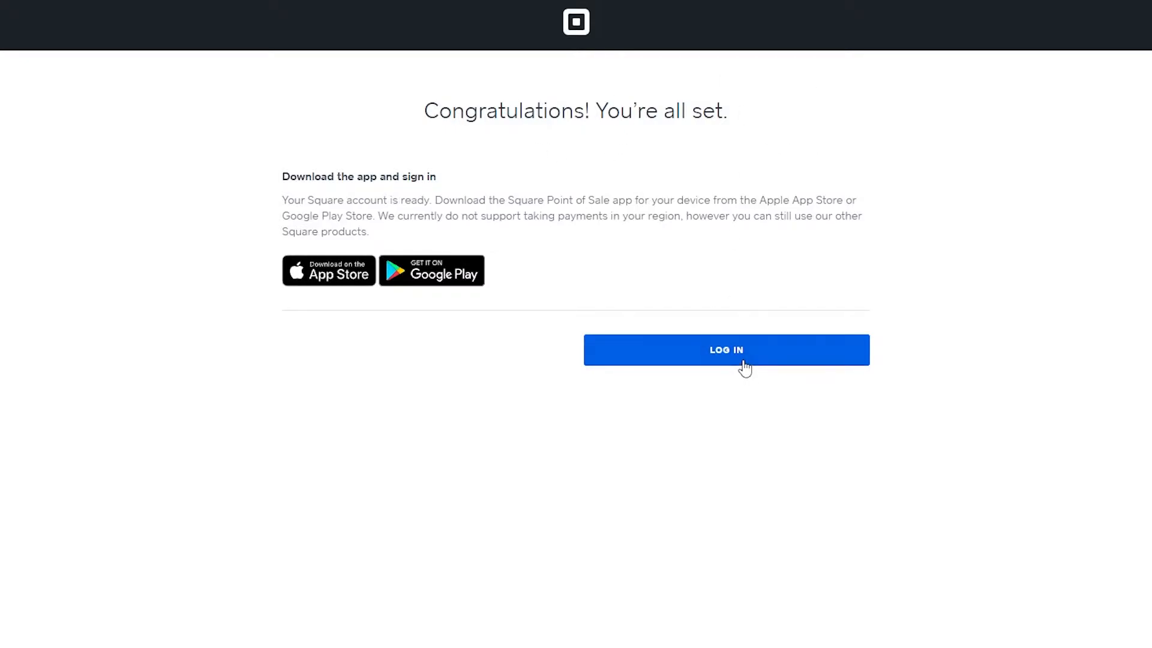
click(744, 360)
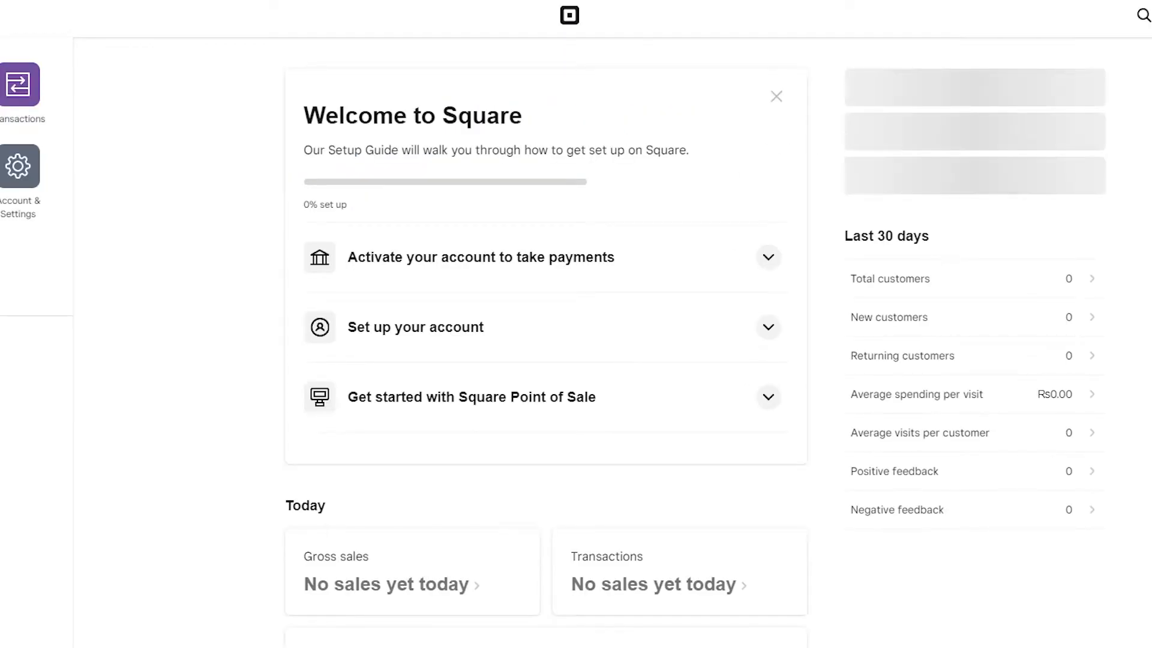
Set the merchant type to Individual with H&H Apparels as the name on customer receipts, and submit it
scroll(441, 603, down, 4)
scroll(440, 598, up, 2)
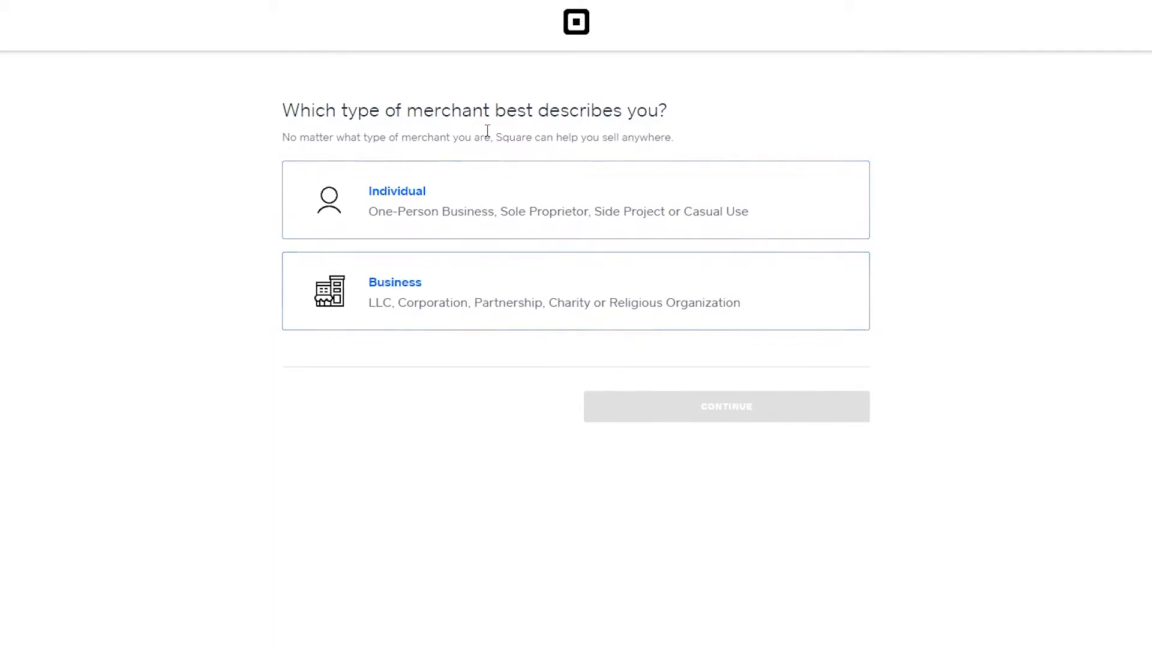
click(522, 232)
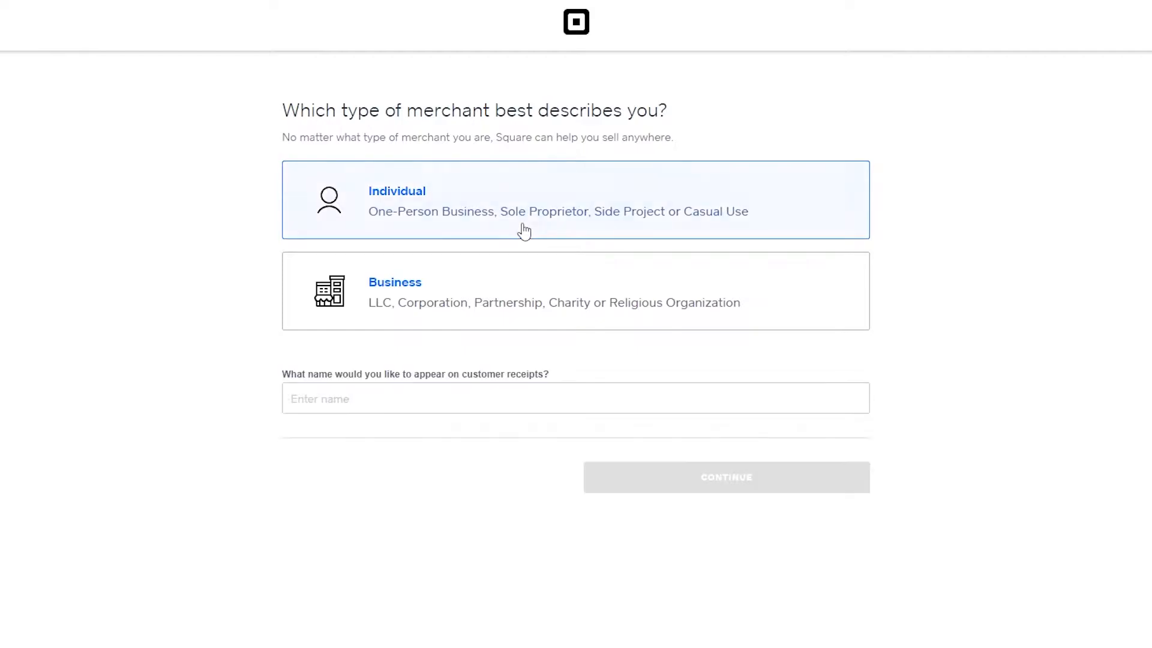
click(477, 406)
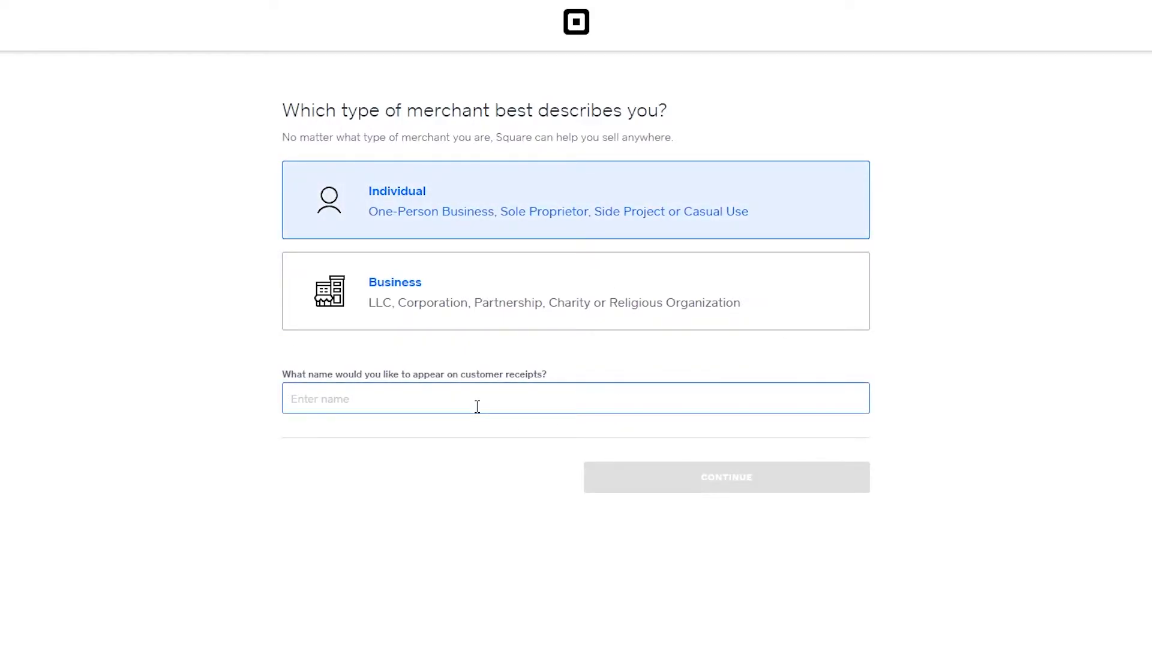
text(H&H Apparels)
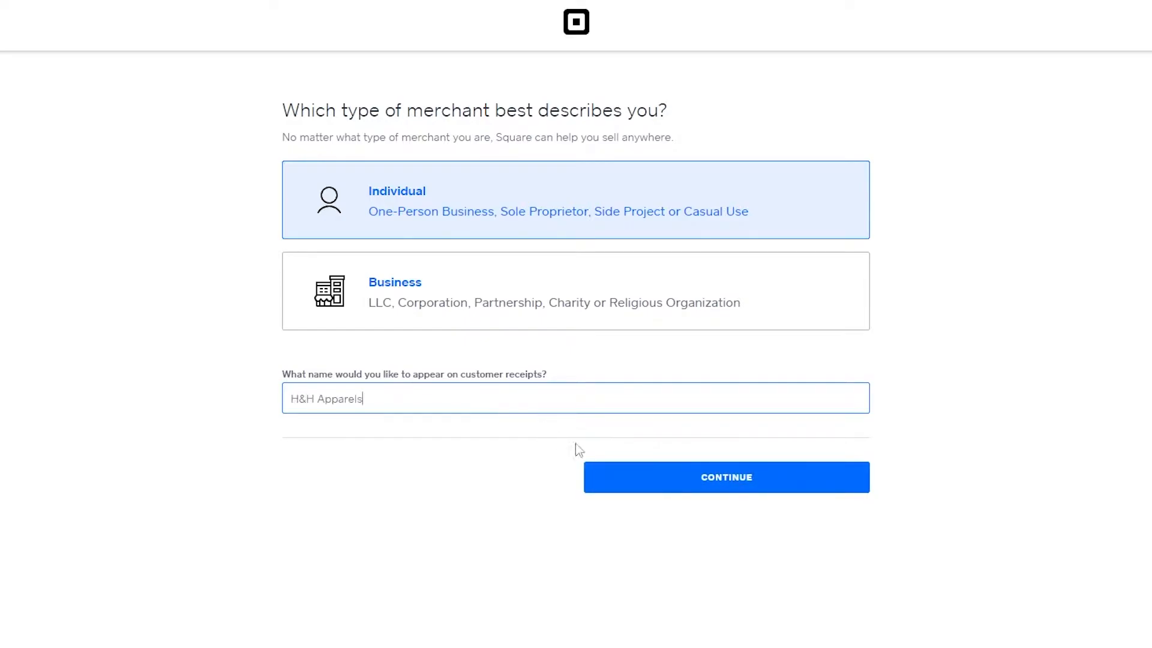
click(694, 476)
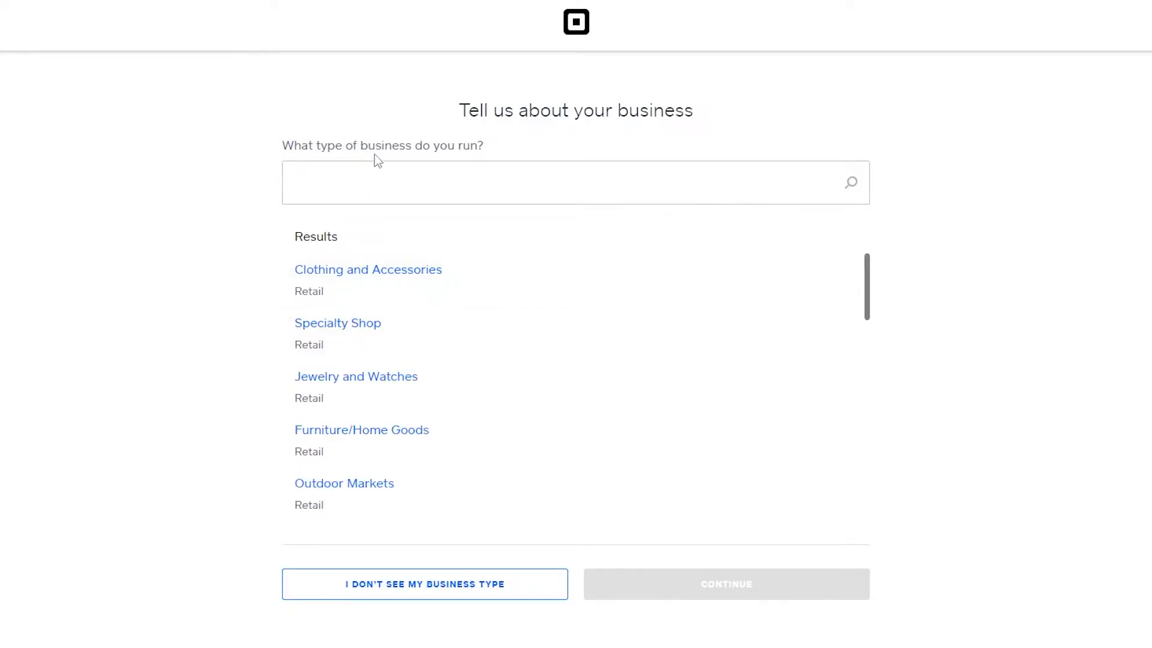
Choose Clothing and Accessories as the business type and Physical items as what is sold online, submitting both answers
click(368, 280)
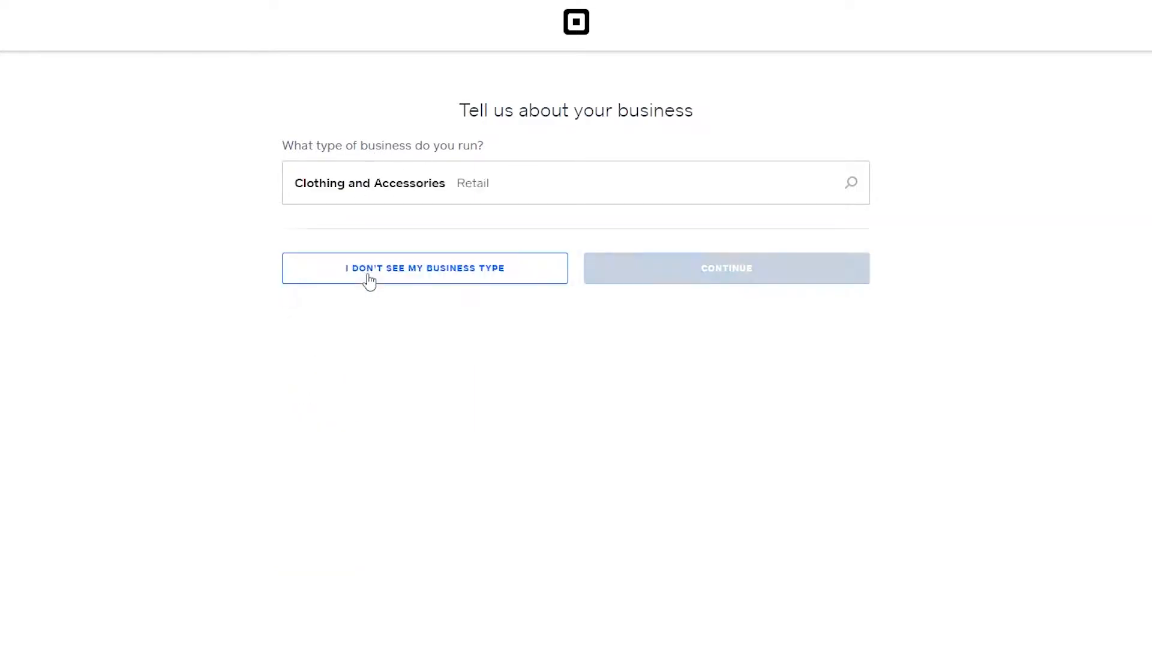
click(677, 273)
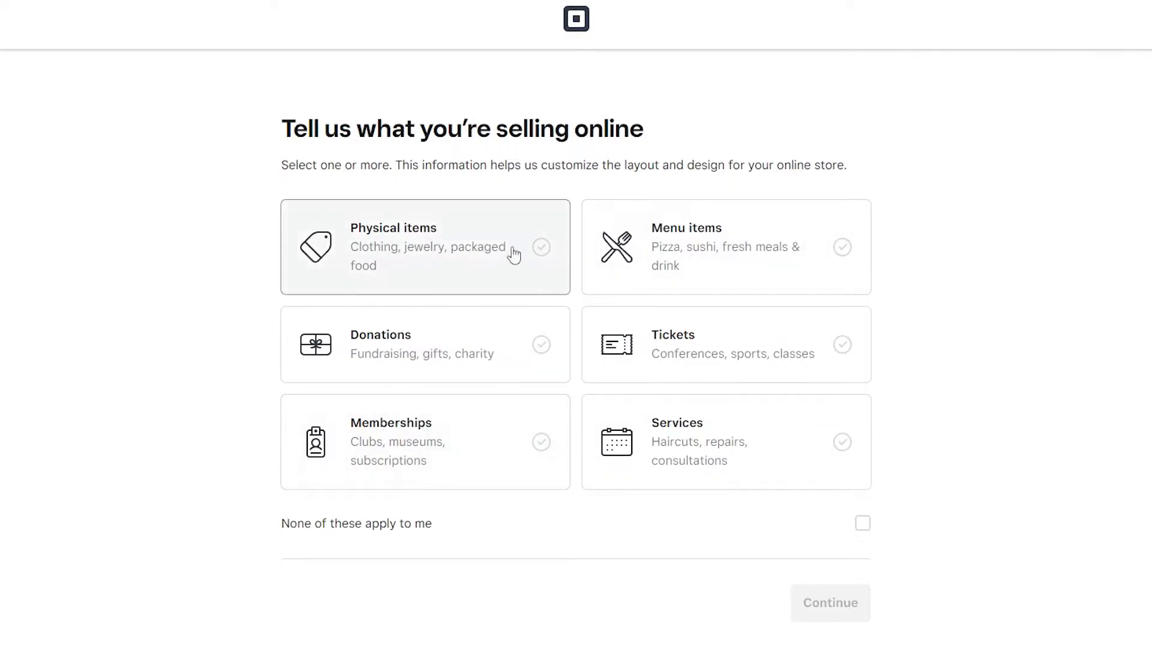
click(416, 242)
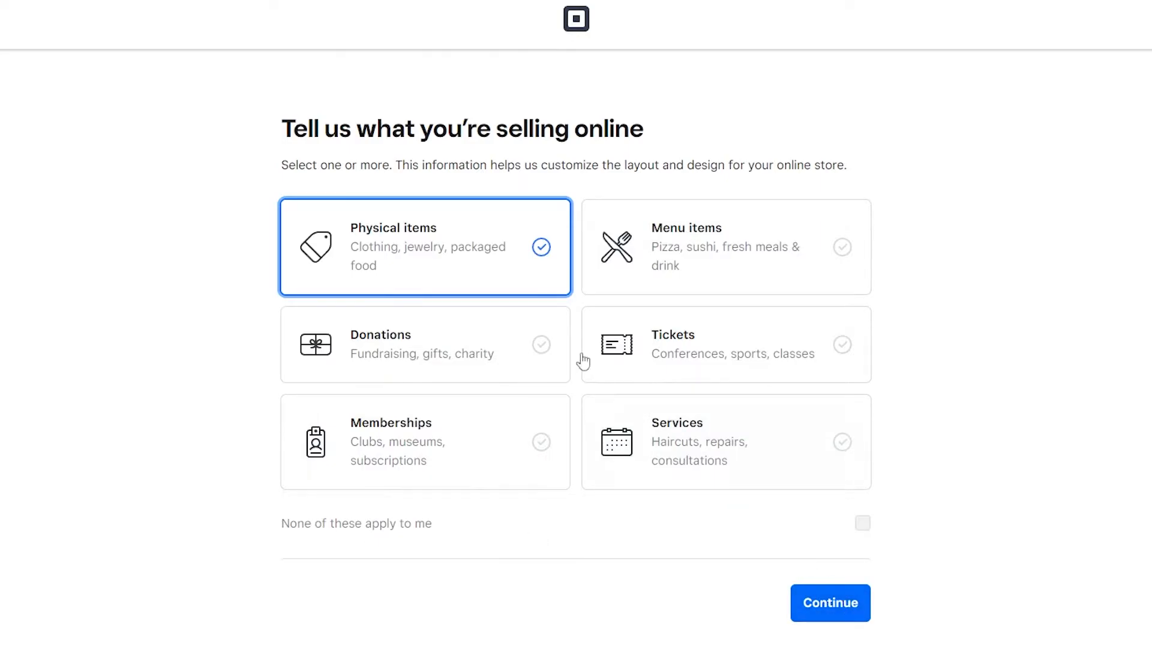
click(809, 606)
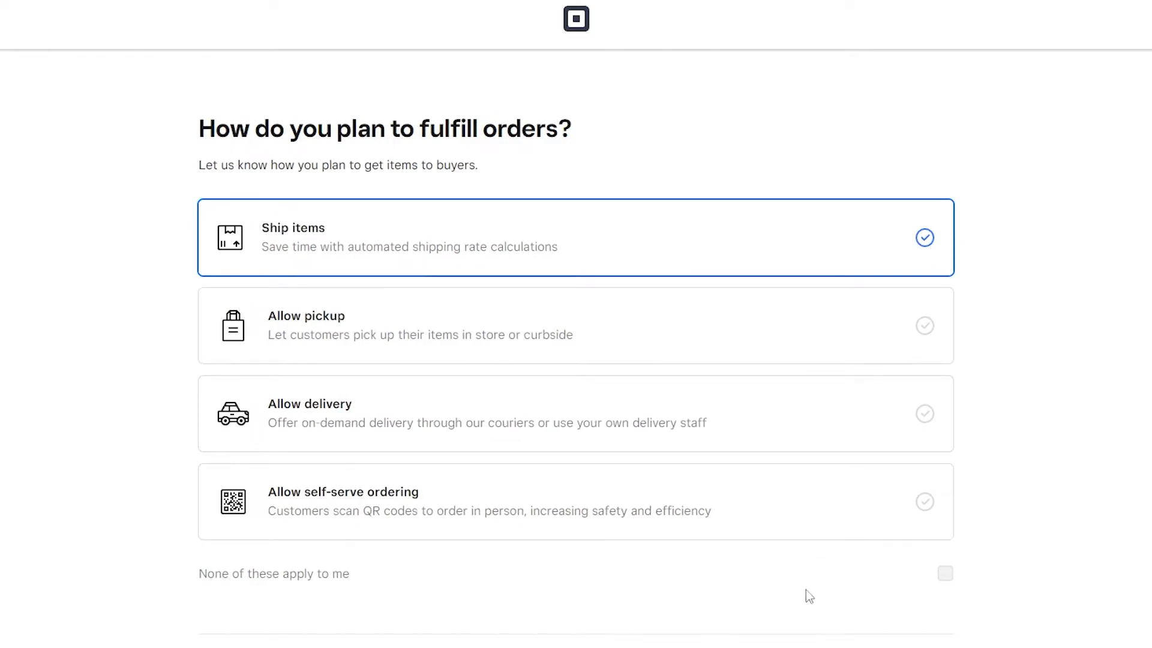
Add delivery and pickup to shipping as the order fulfillment methods, and submit them to build the store
drag(170, 140, 571, 131)
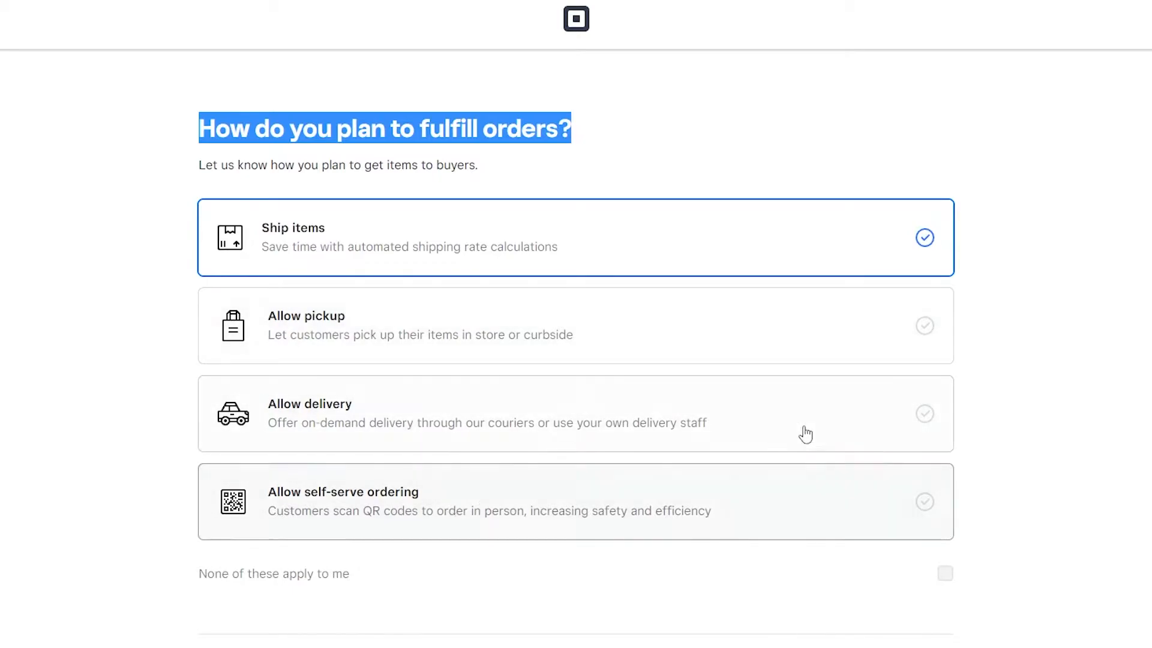
click(928, 416)
click(922, 326)
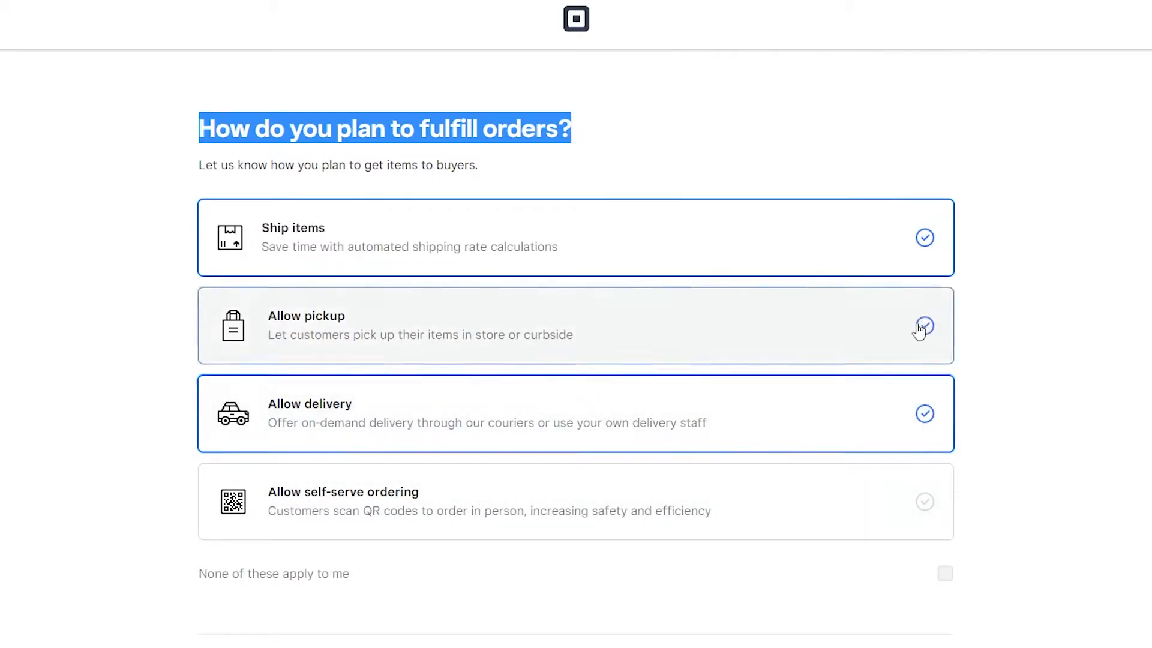
click(894, 647)
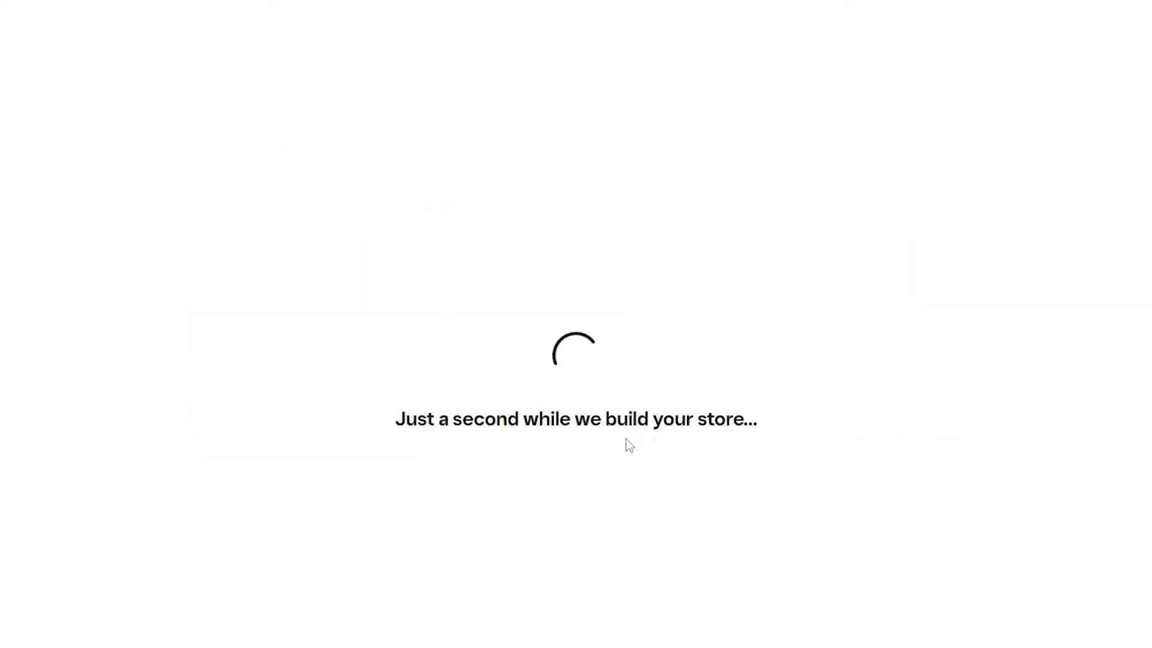
Look through the store's setup guide and overview, and examine the home page preview in Site design
scroll(354, 360, down, 3)
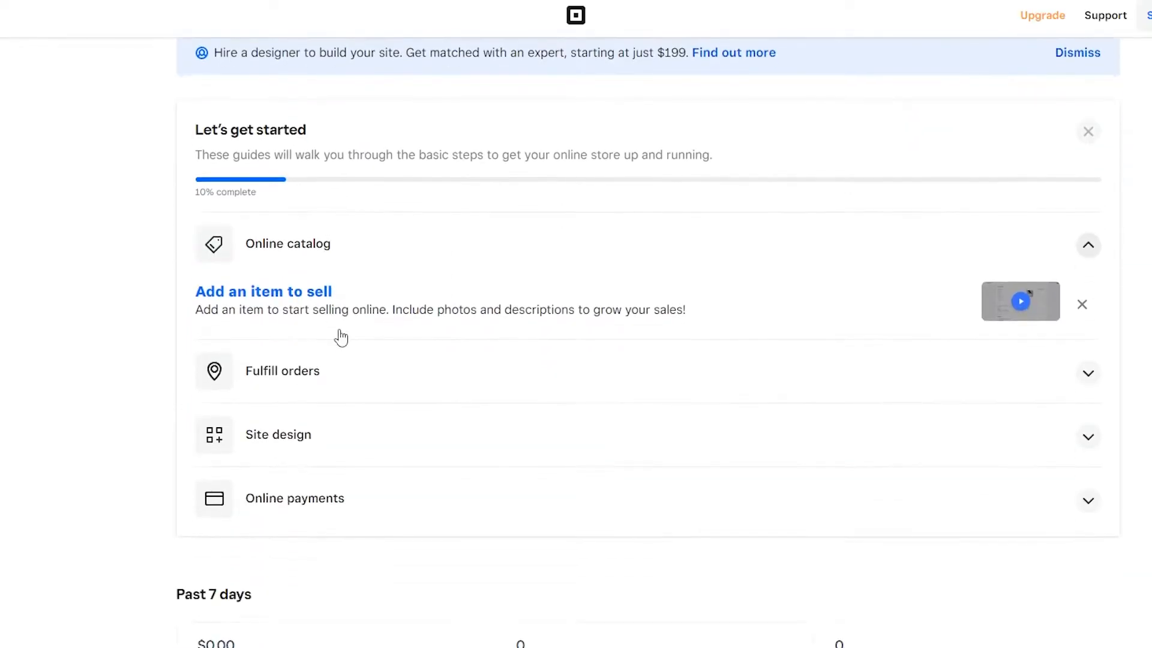
scroll(304, 399, down, 3)
scroll(299, 414, down, 7)
scroll(300, 419, up, 12)
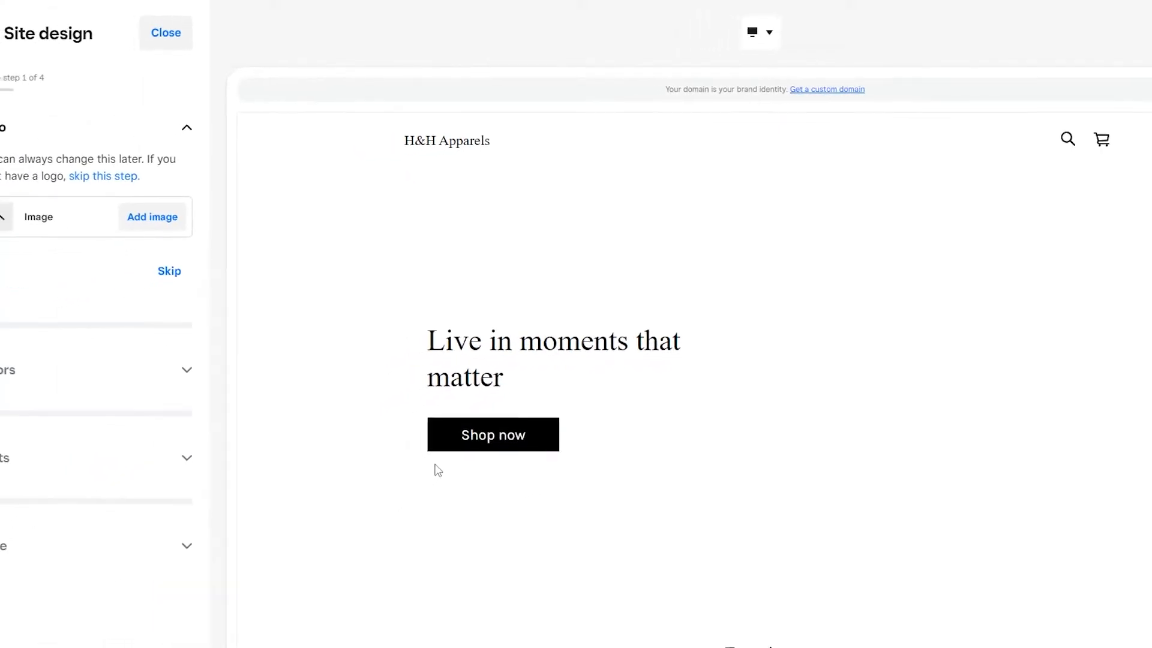
scroll(712, 328, down, 8)
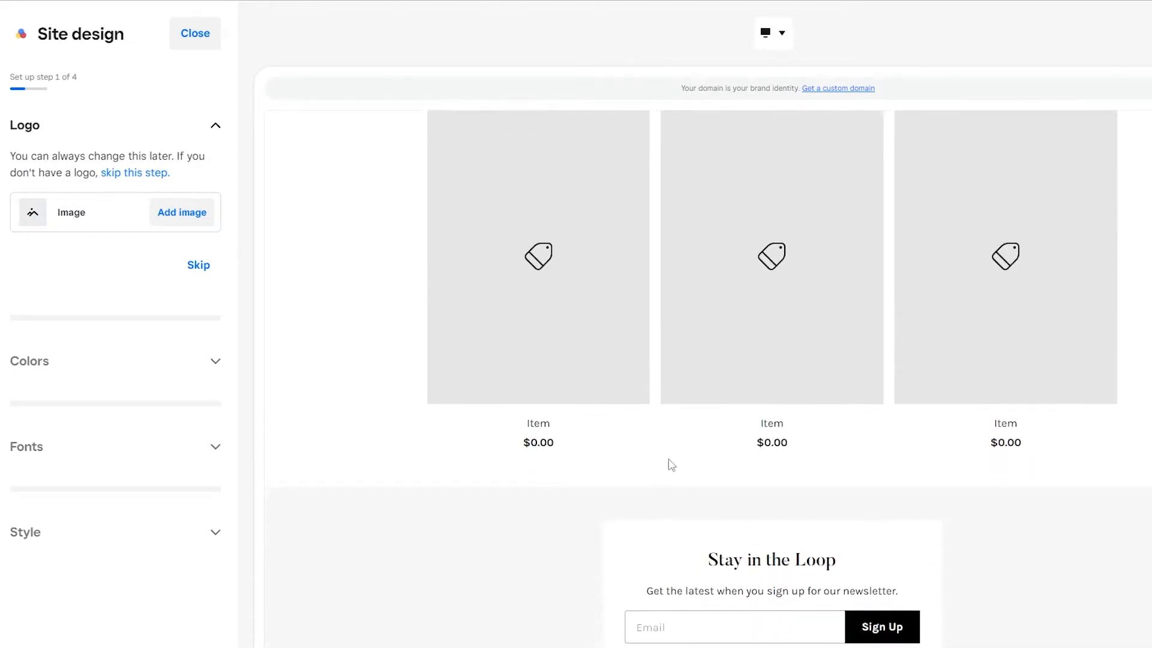
scroll(642, 471, up, 8)
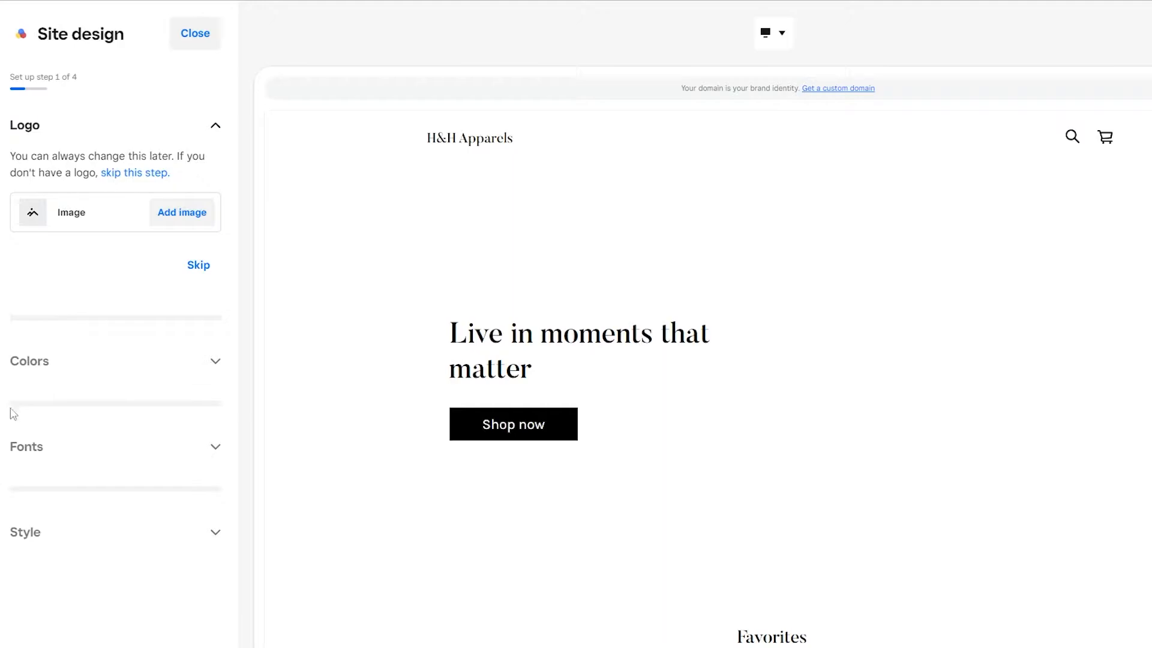
Look through the My images and Free photos sources for a logo, and skip the logo setup without adding an image
click(209, 128)
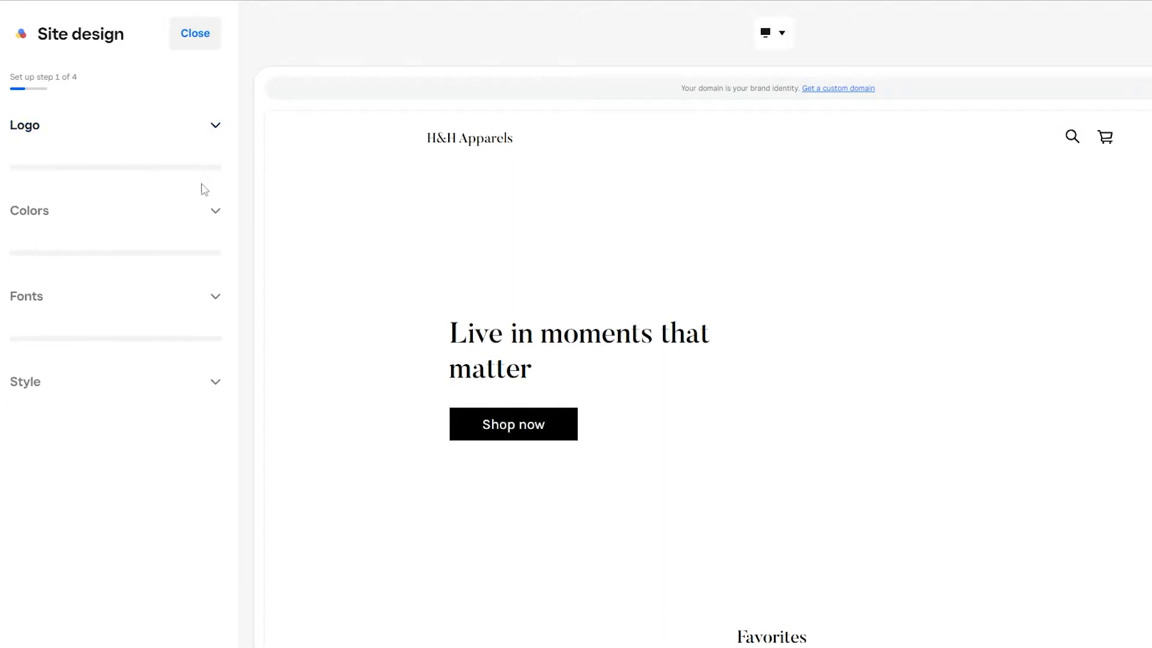
click(204, 137)
click(200, 221)
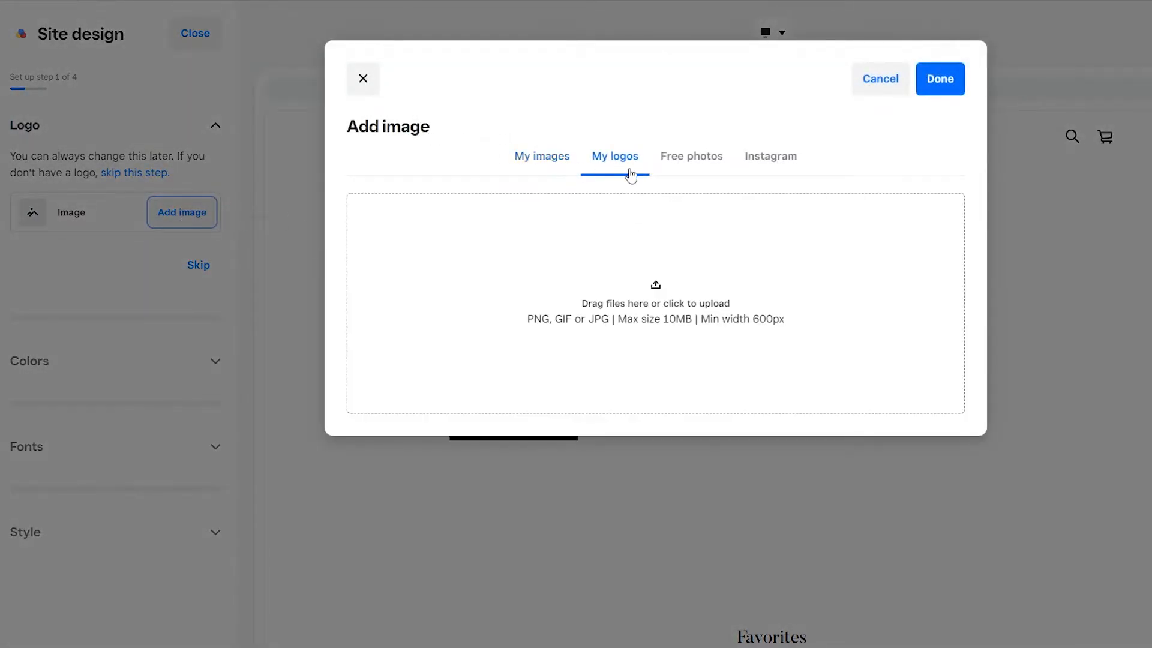
click(541, 163)
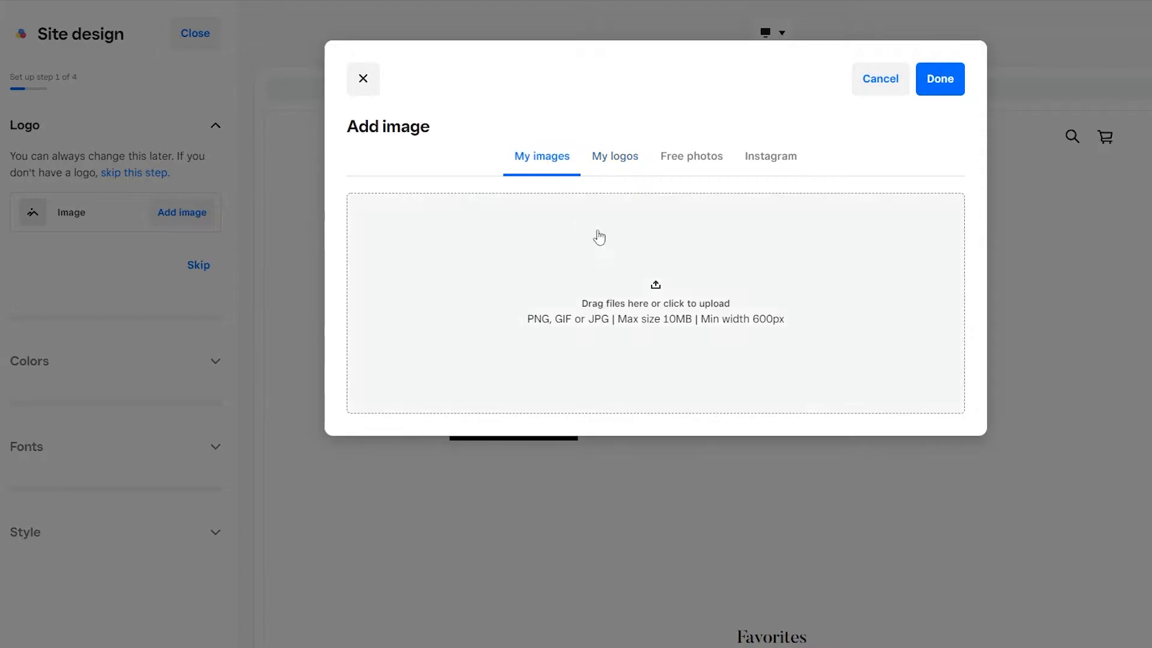
click(675, 159)
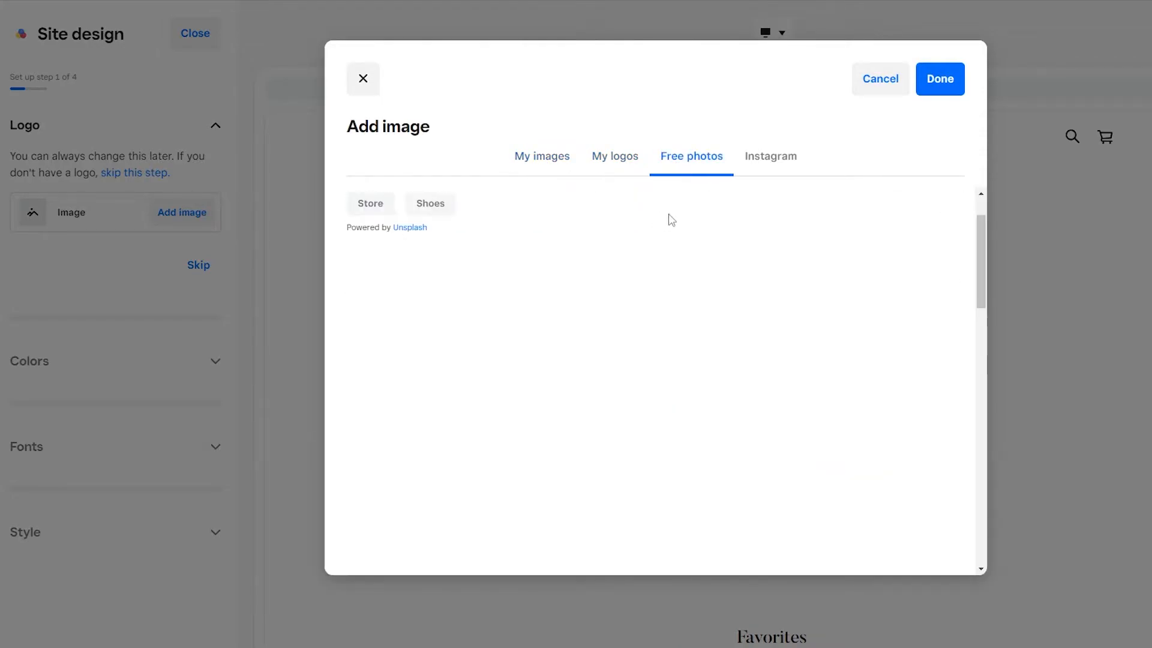
scroll(633, 301, down, 1)
scroll(657, 289, down, 3)
scroll(656, 289, up, 5)
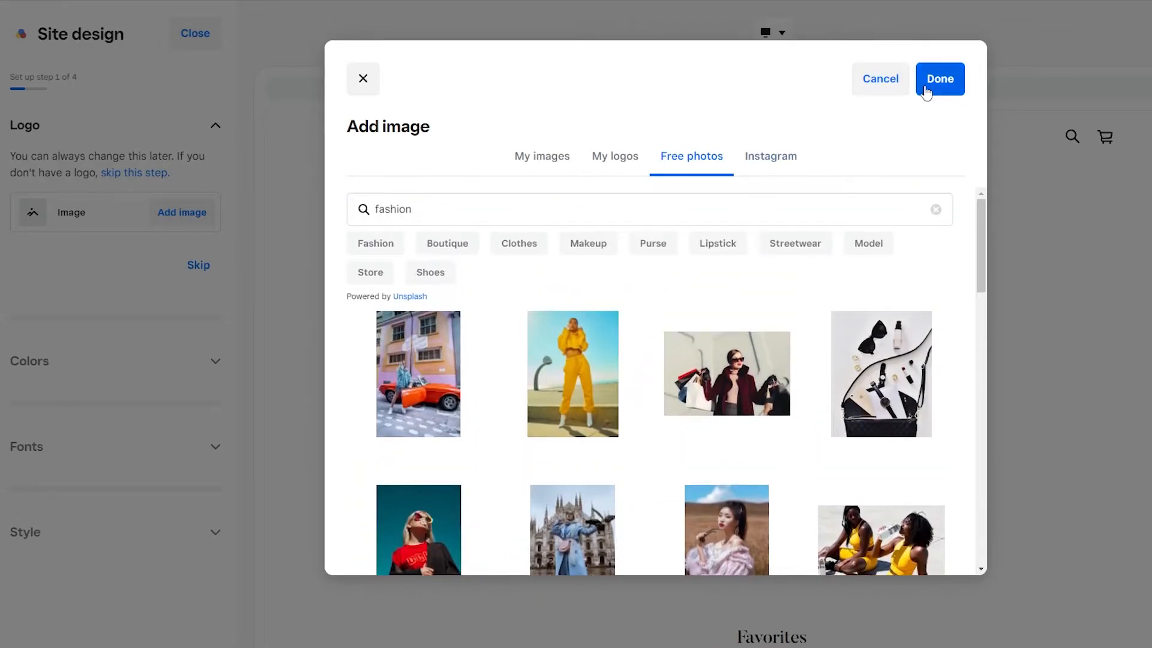
click(926, 90)
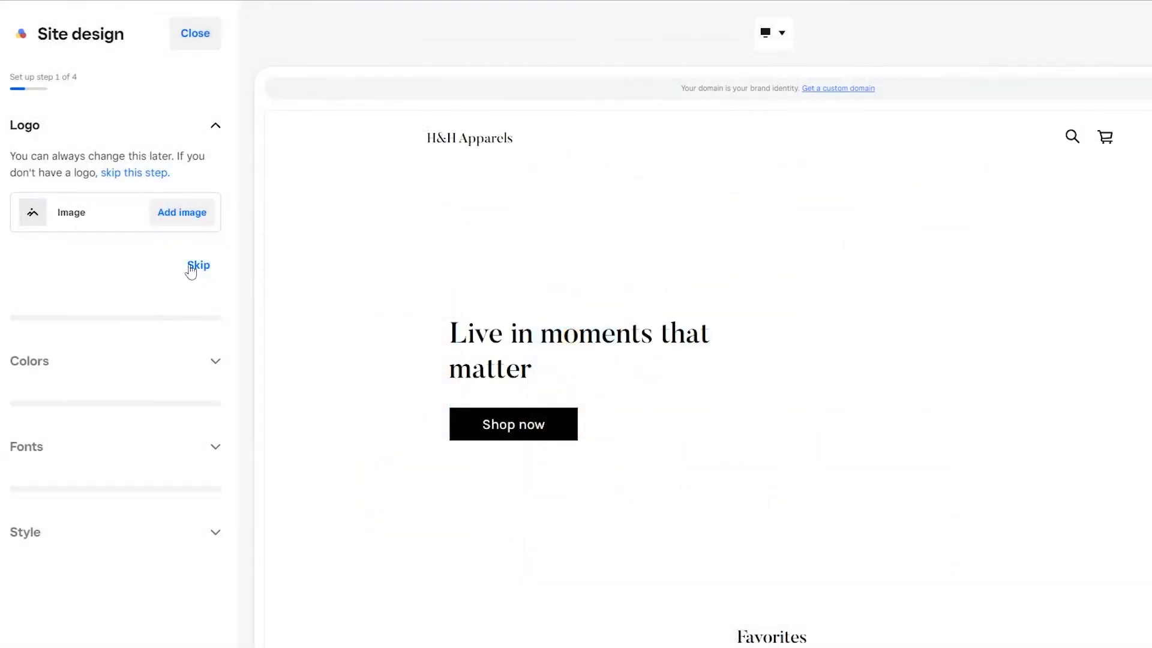
click(192, 267)
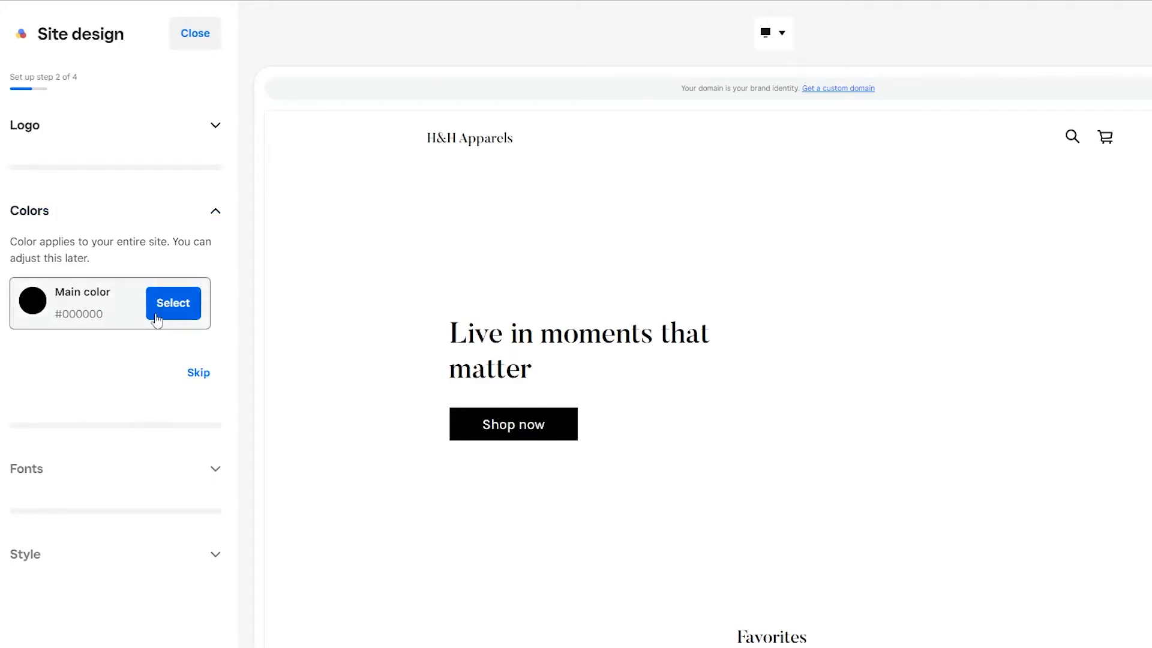
Try several swatches for the site's main color and set it to the blue #0099f3
click(173, 303)
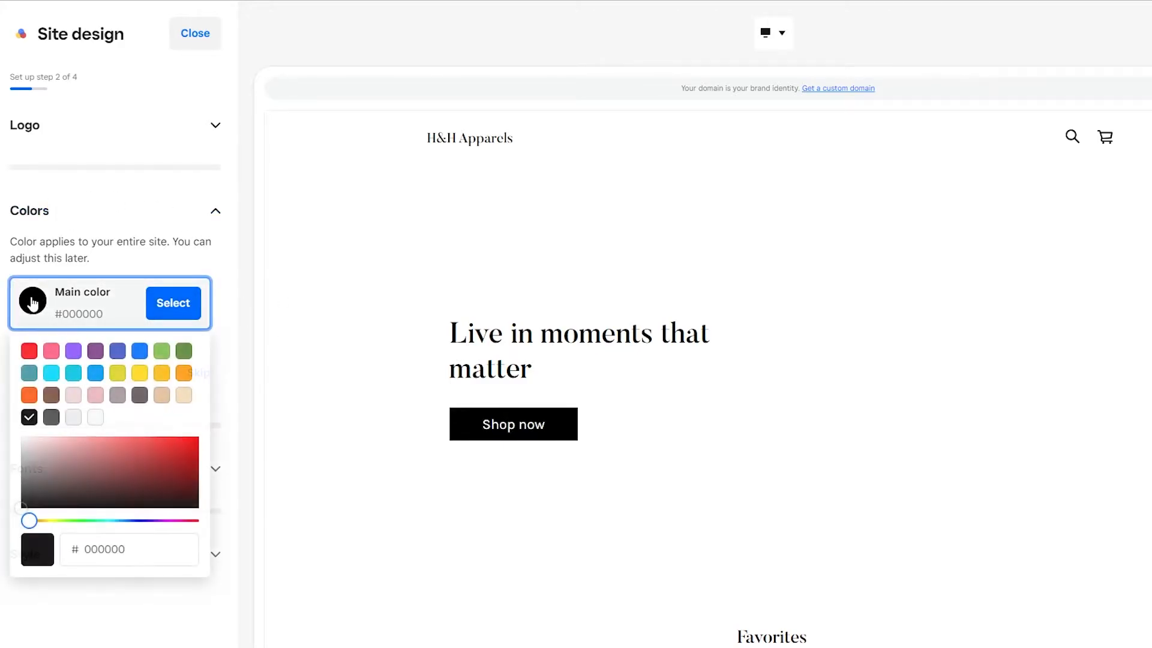
click(37, 351)
click(51, 345)
click(75, 369)
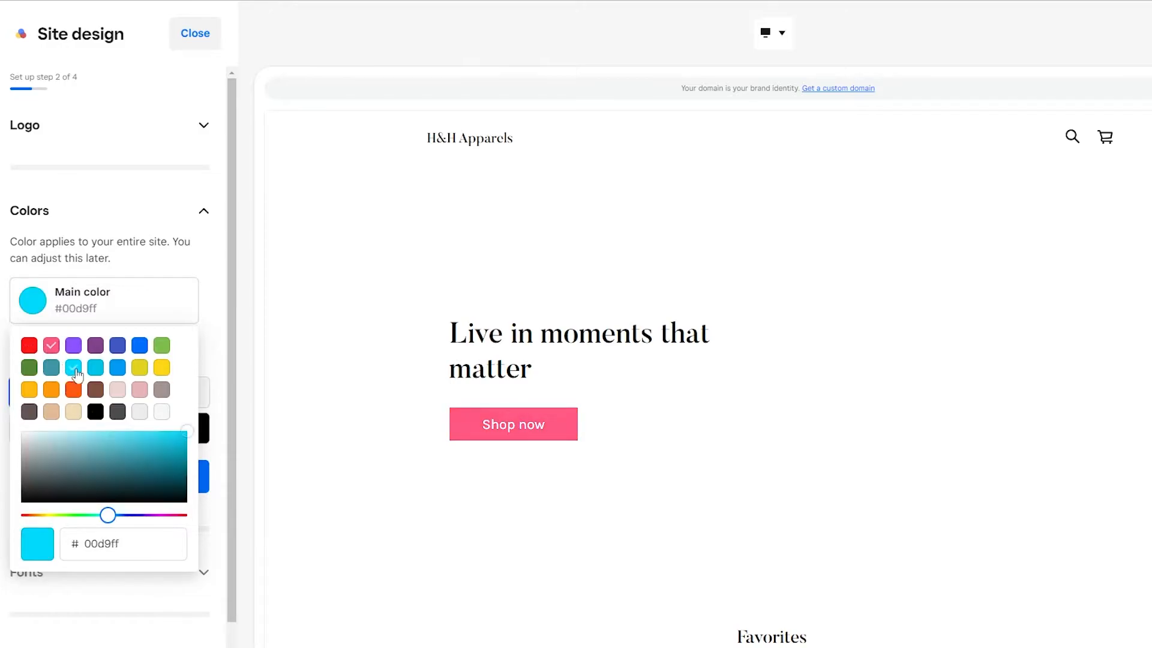
click(119, 369)
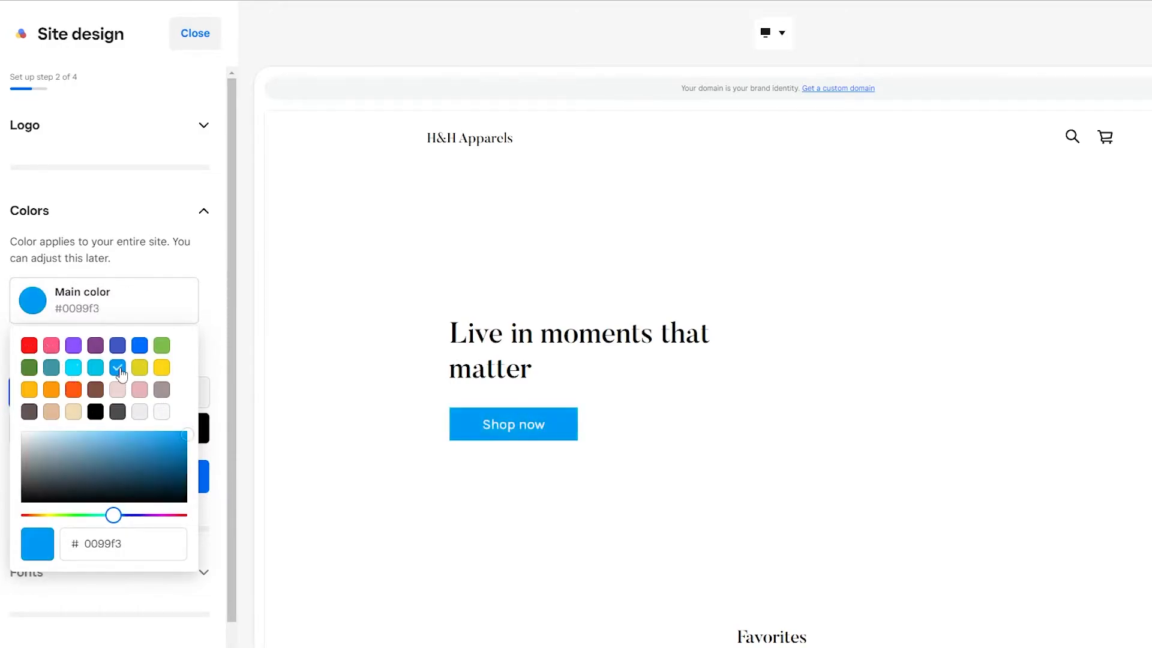
click(178, 286)
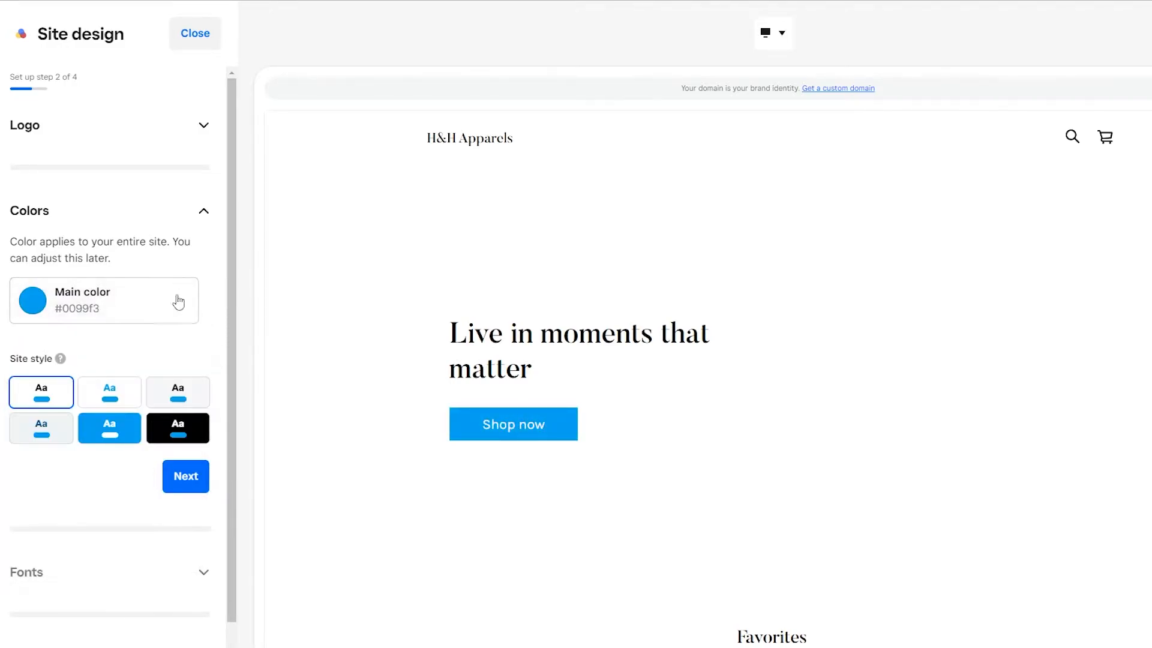
Try the site style with a solid blue background and check it on the home page preview
click(110, 439)
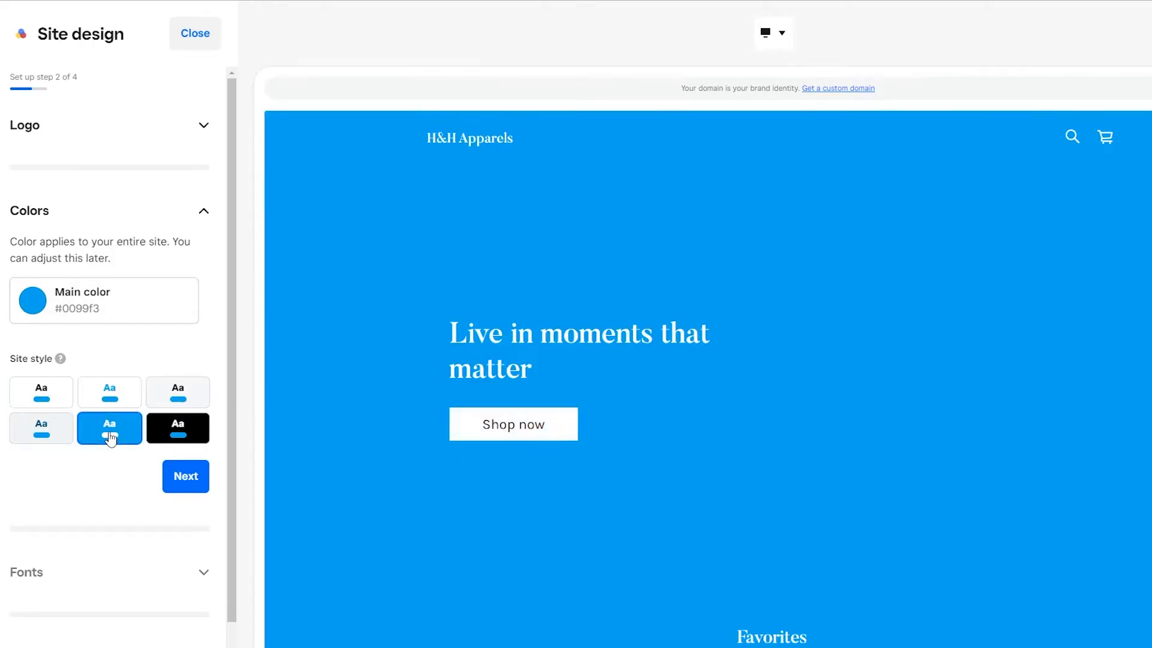
scroll(437, 367, down, 9)
scroll(437, 367, up, 9)
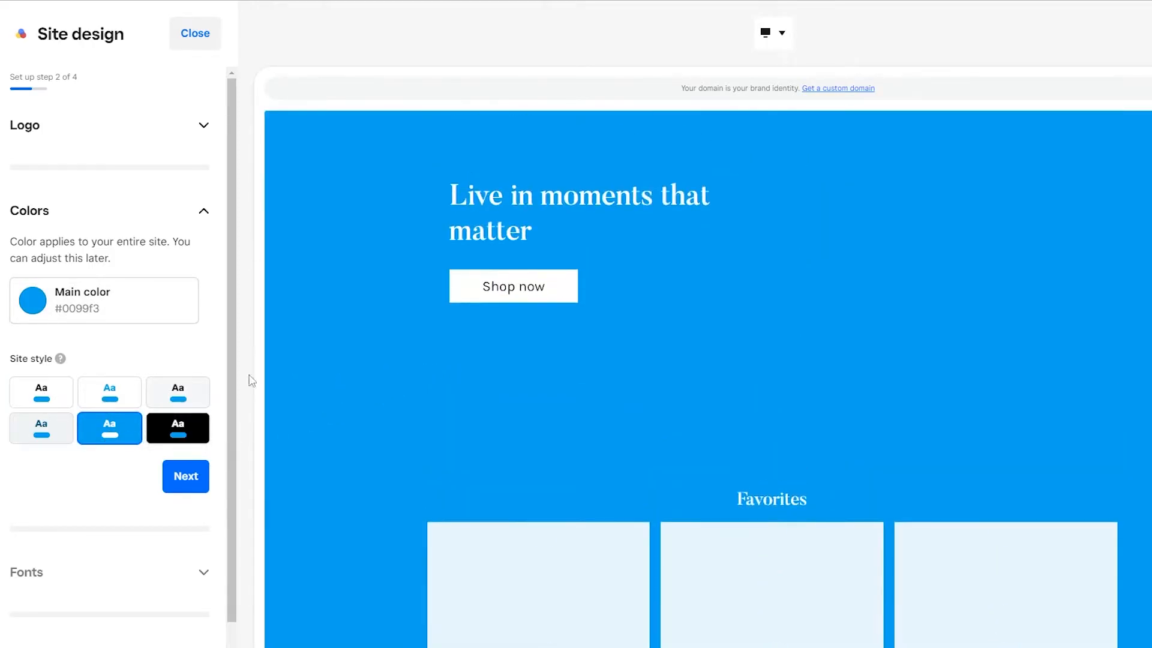
Apply the site style with a black background and blue buttons, check it on the preview, and continue to the font setup
click(202, 442)
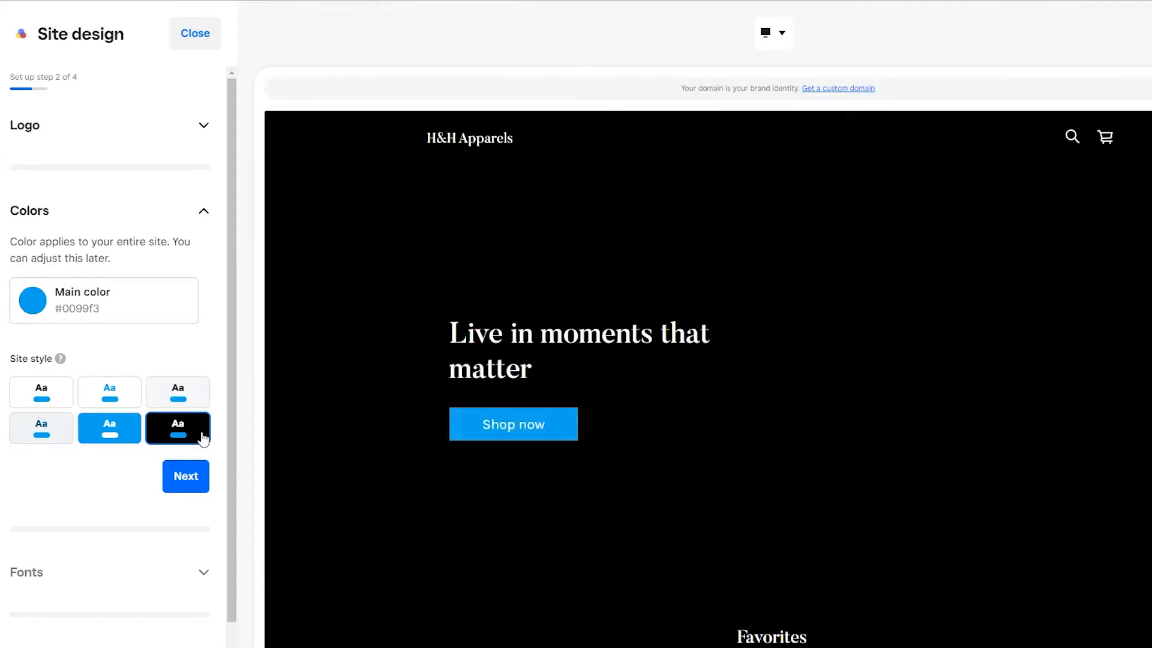
scroll(450, 382, down, 5)
scroll(393, 378, up, 5)
scroll(406, 360, down, 11)
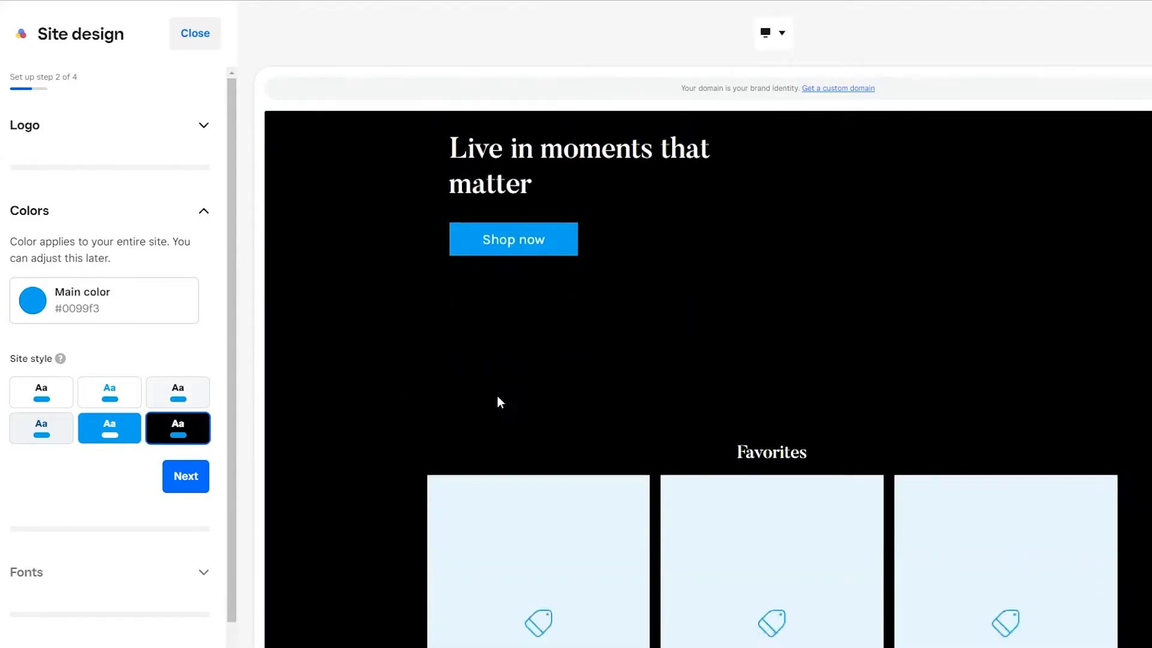
scroll(441, 382, up, 5)
click(190, 477)
Try the Bookmania and Work Sans font pairing for the site
click(192, 384)
click(76, 526)
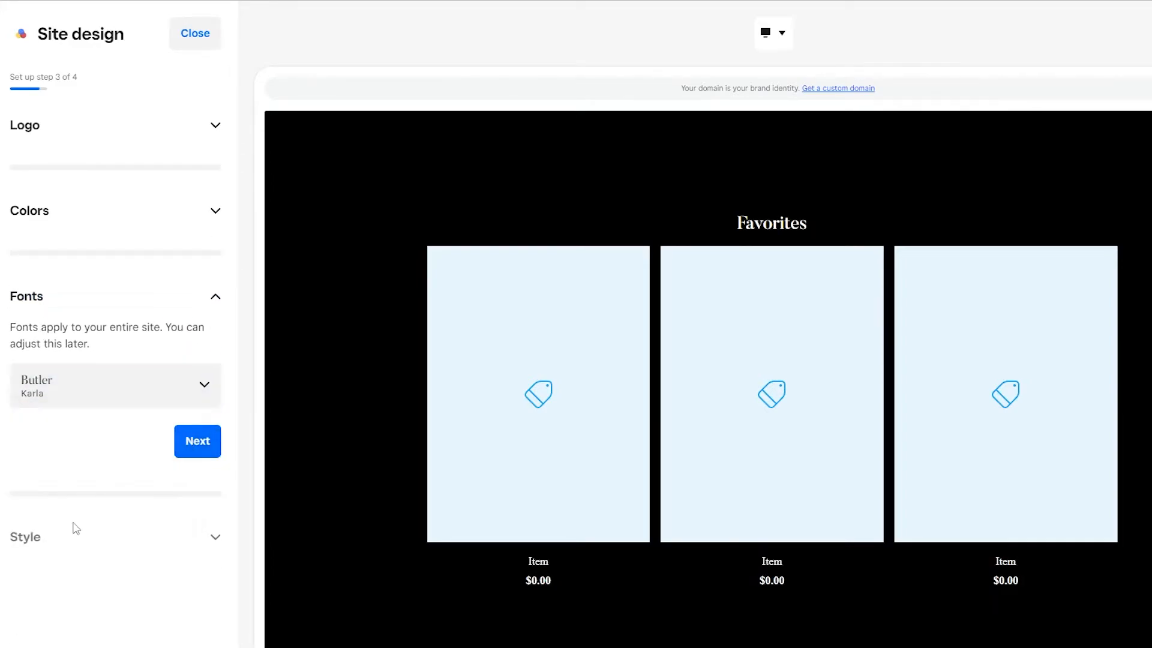
click(160, 394)
click(108, 453)
Set the site's heading and body fonts to Roboto, previewing IBM Plex Sans along the way
click(185, 401)
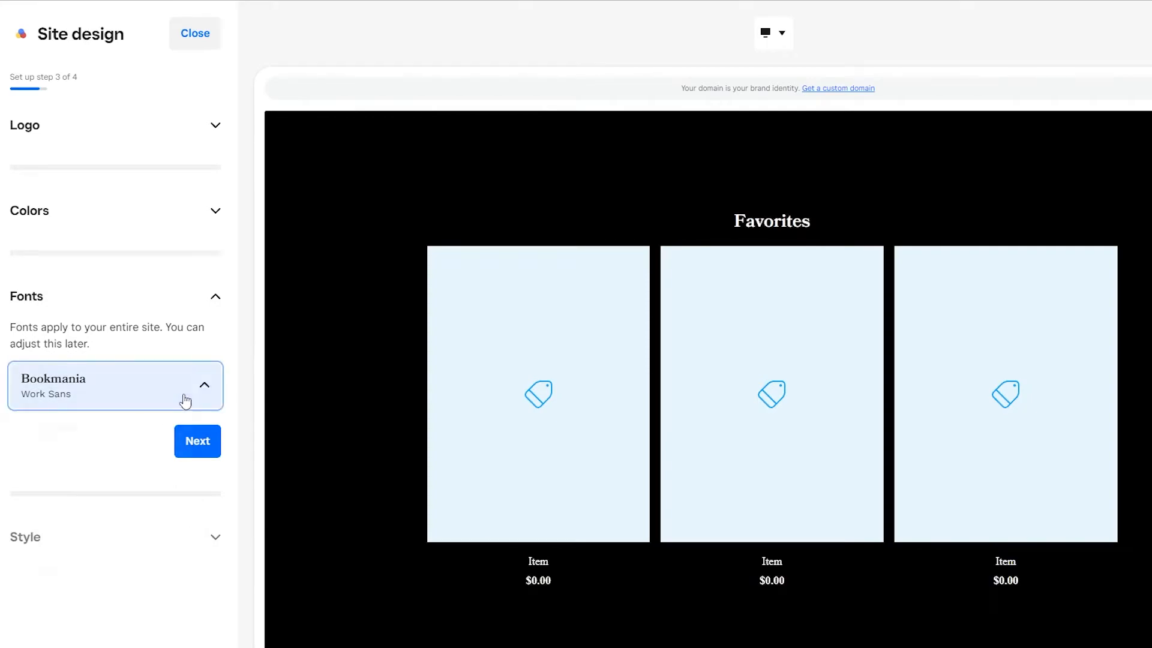
scroll(88, 480, down, 3)
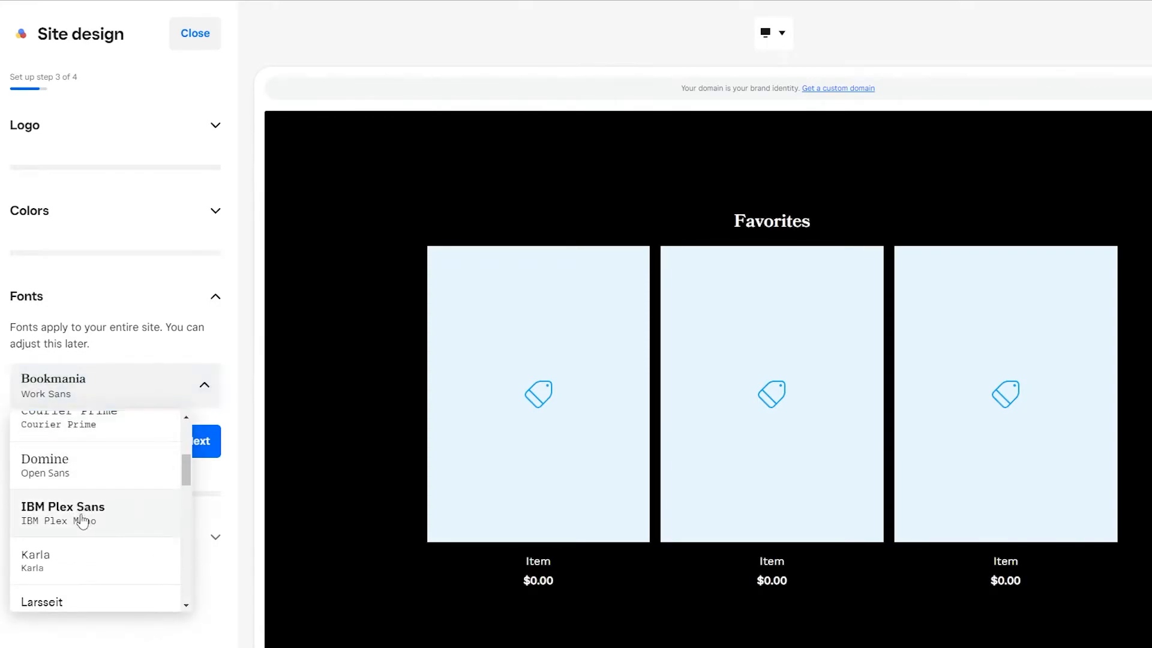
click(82, 520)
scroll(108, 515, down, 8)
scroll(105, 510, up, 2)
click(99, 468)
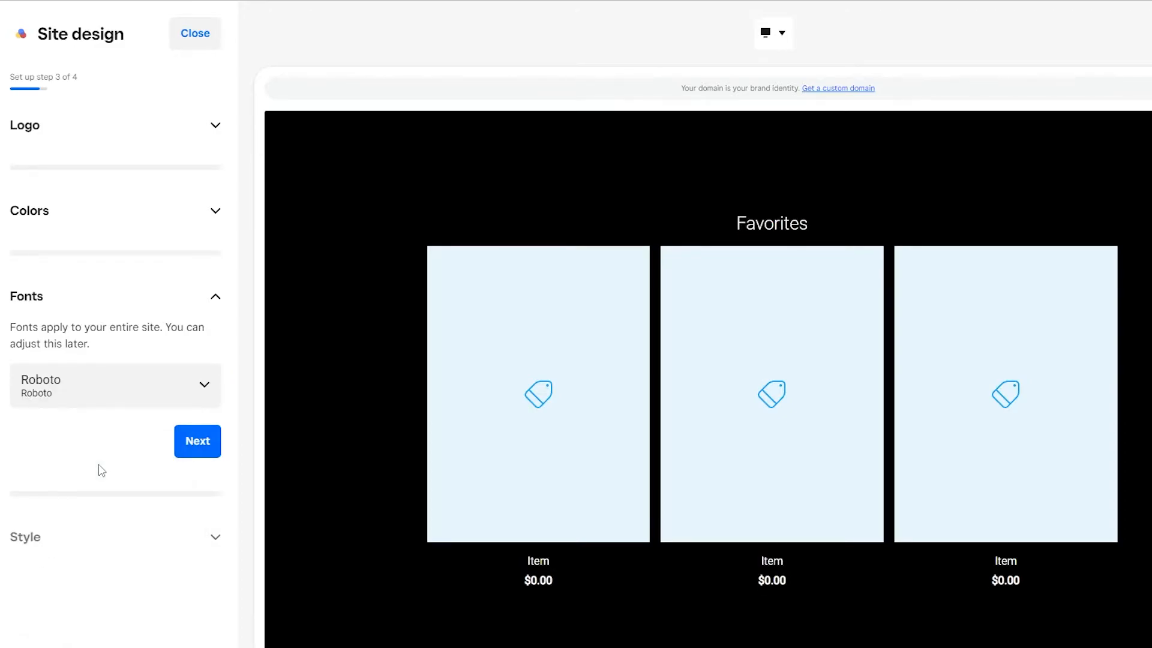
Look through the other font pairings, keep Roboto, and continue to the style setup
click(113, 380)
scroll(114, 522, down, 5)
scroll(114, 523, down, 10)
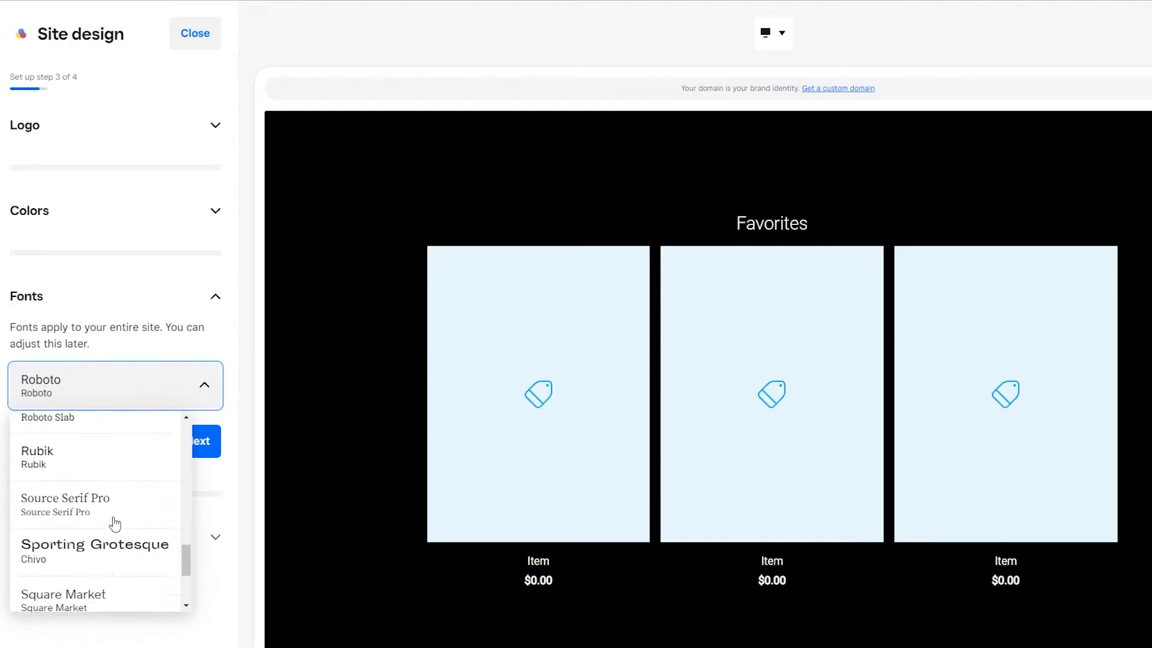
scroll(99, 600, up, 4)
scroll(99, 582, up, 3)
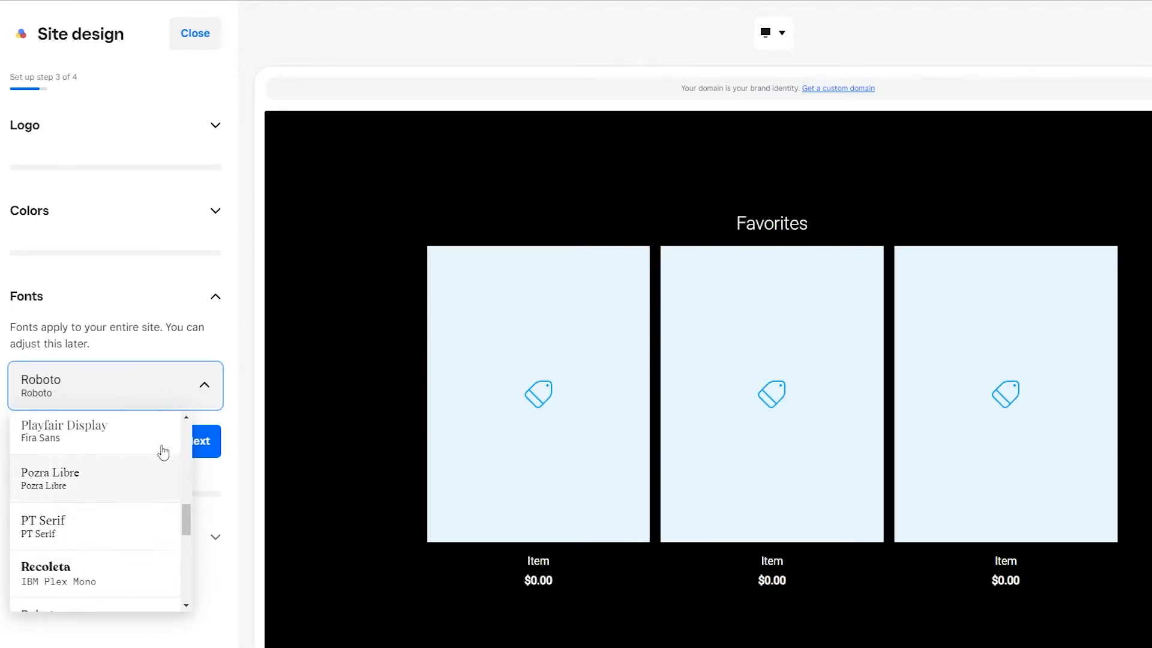
click(213, 362)
click(184, 446)
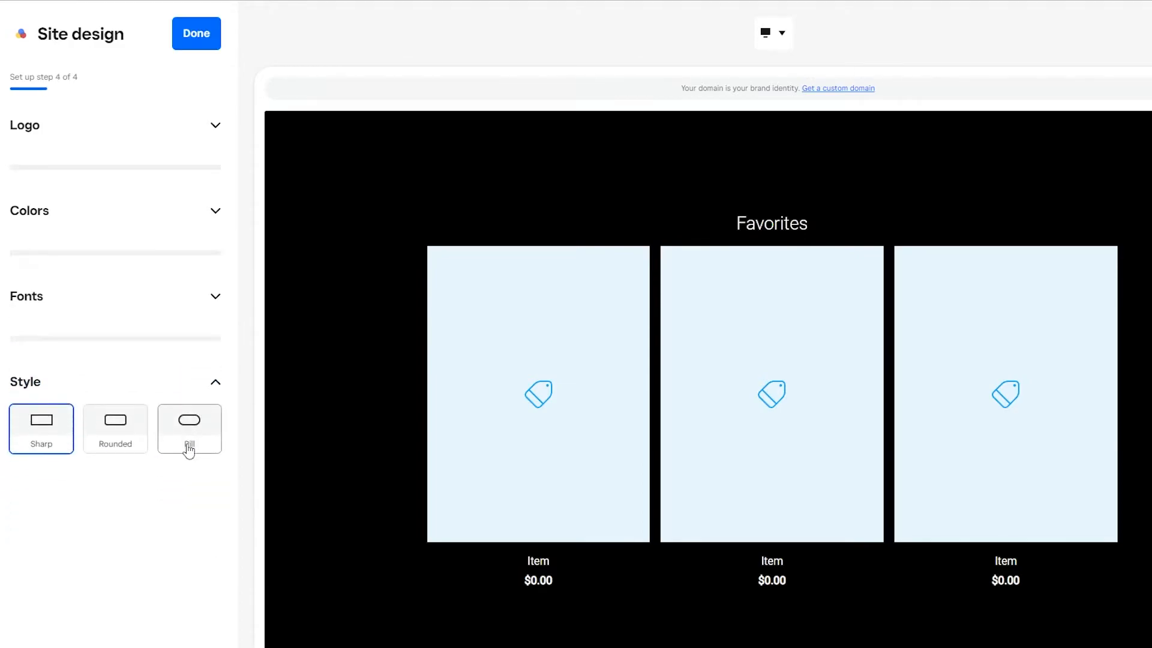
Compare the Rounded, Sharp and Pill styles, choose Pill, and finish the site design
click(123, 446)
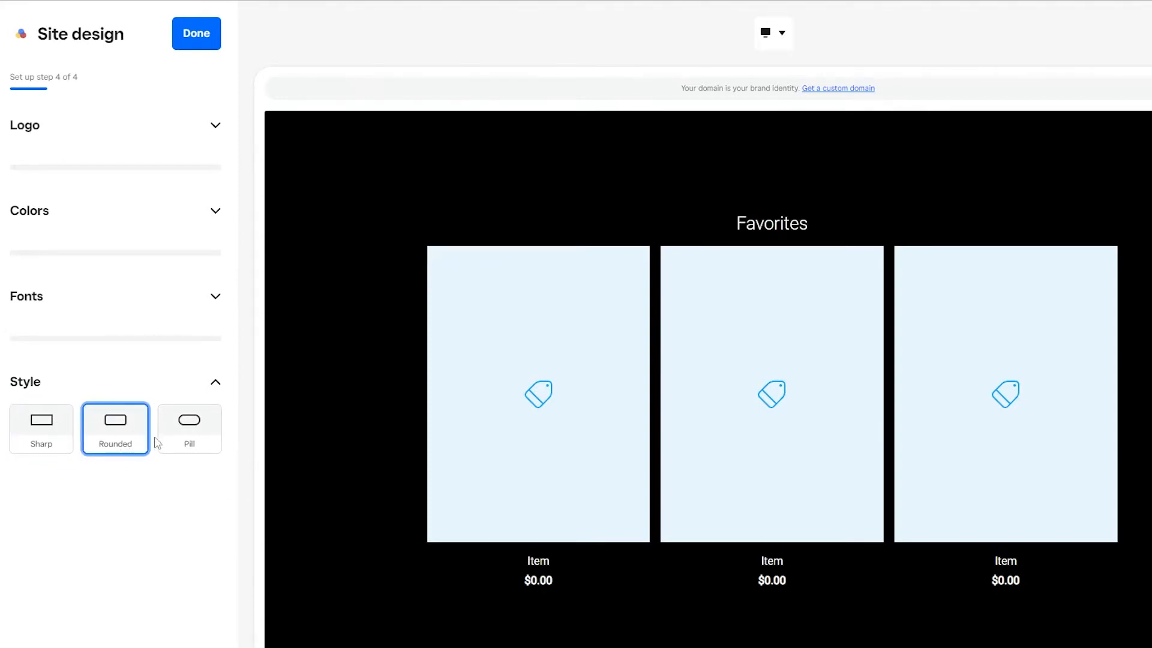
click(192, 443)
click(29, 445)
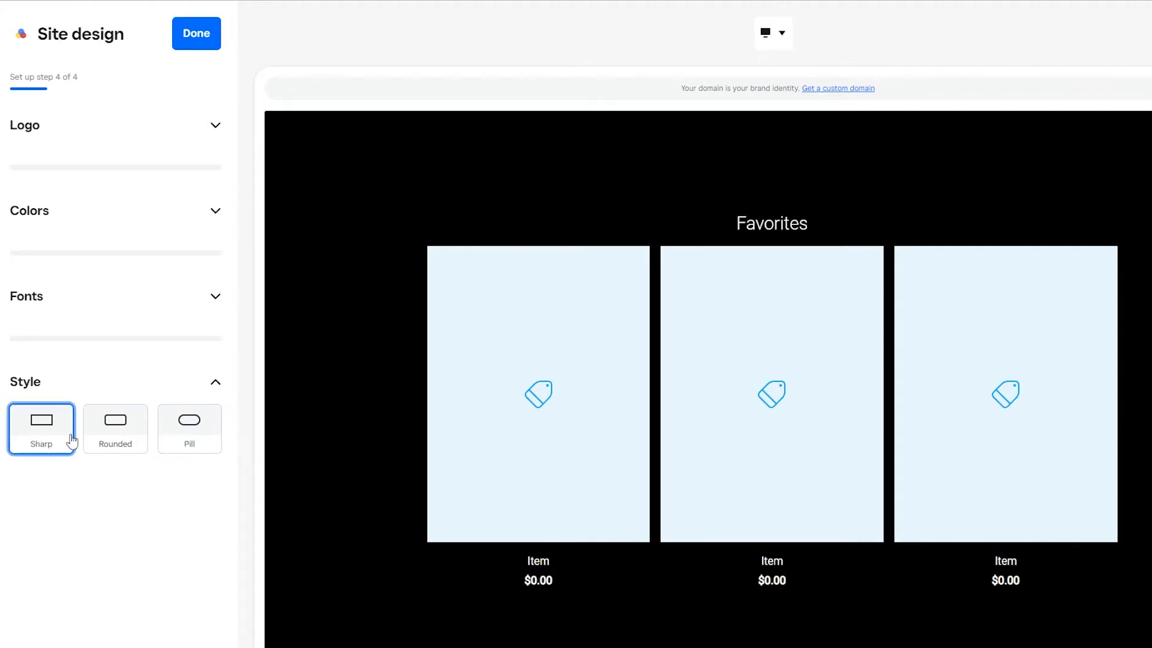
click(177, 438)
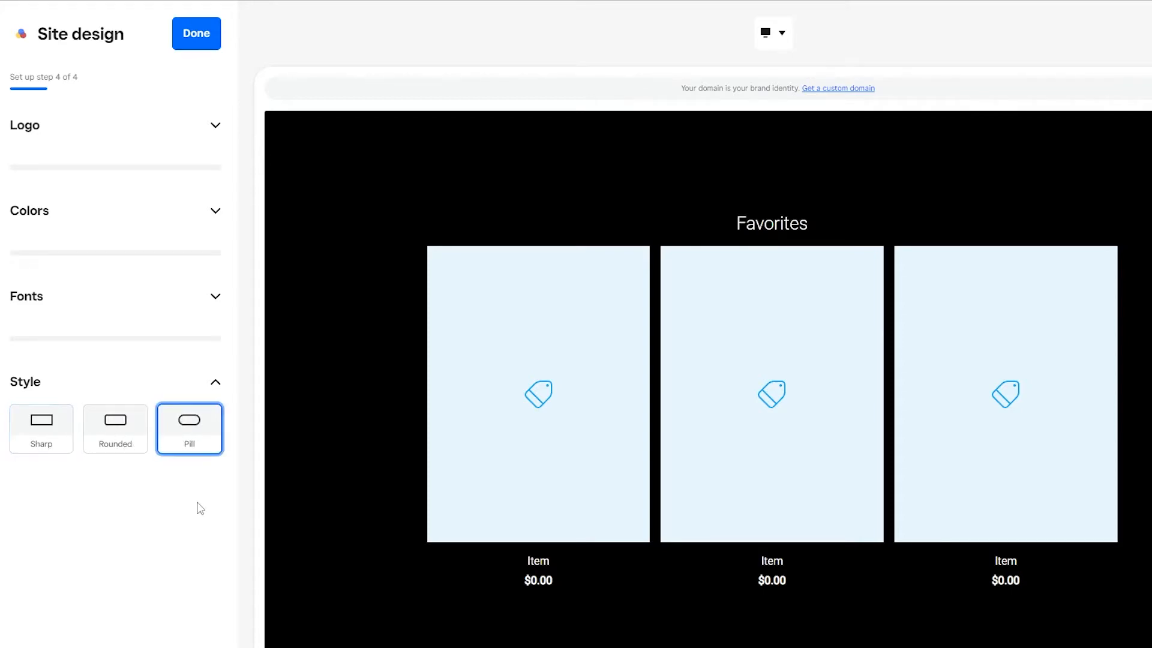
click(201, 36)
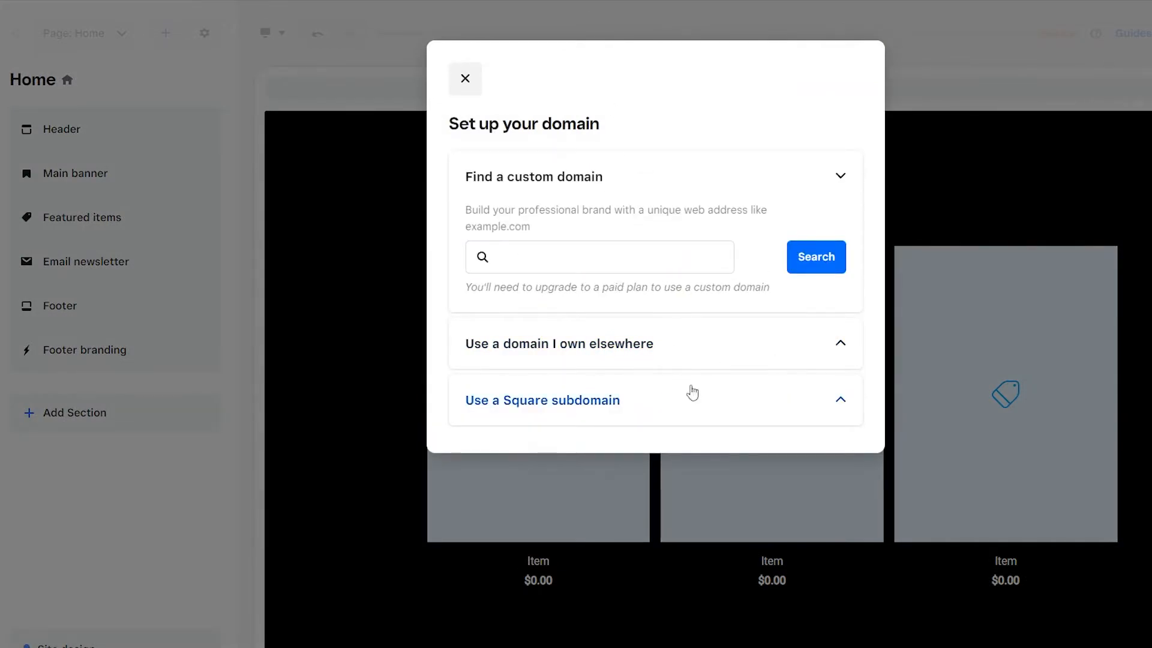
Set the free Square subdomain to hh-apparels.square.site and close the domain setup
click(825, 405)
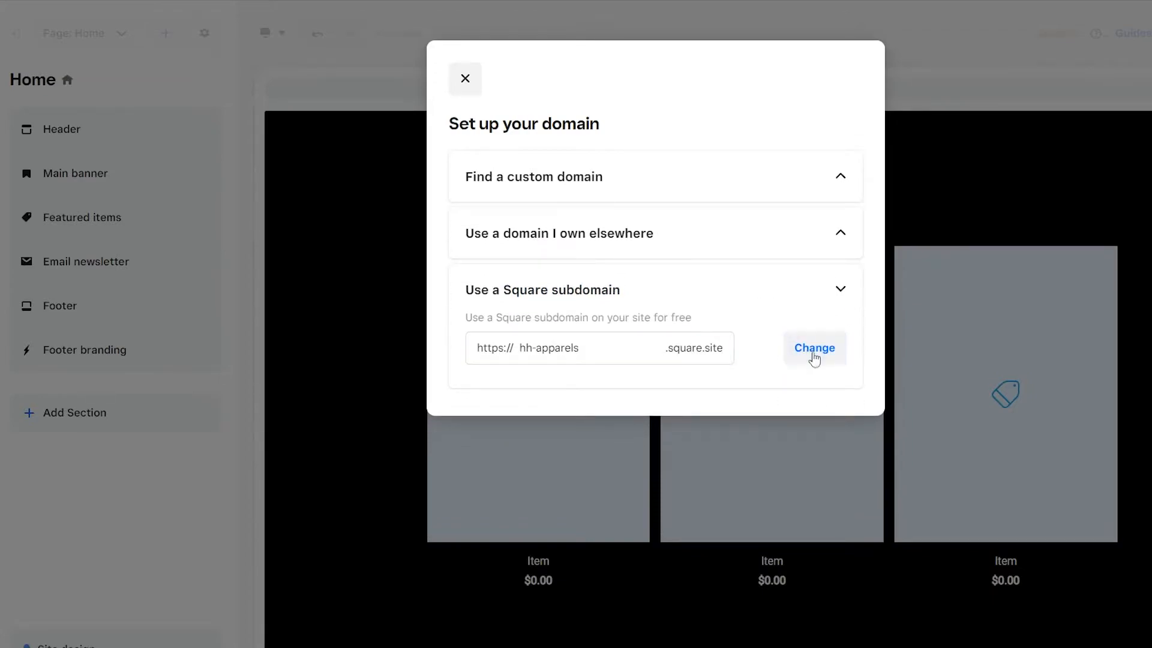
click(569, 339)
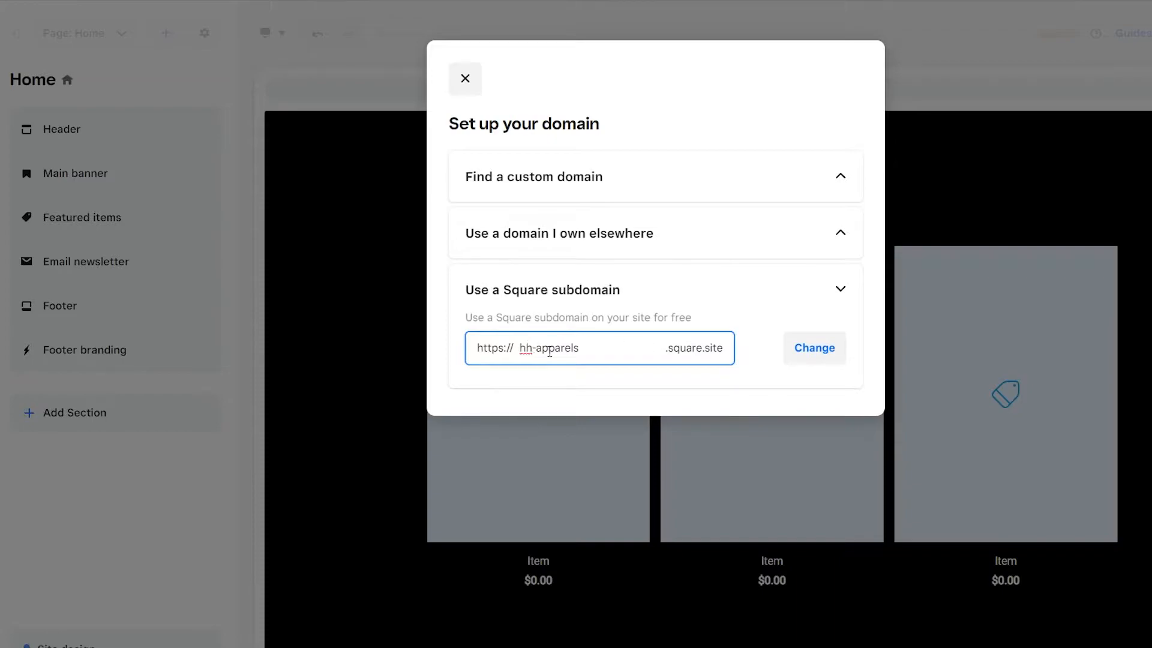
click(796, 359)
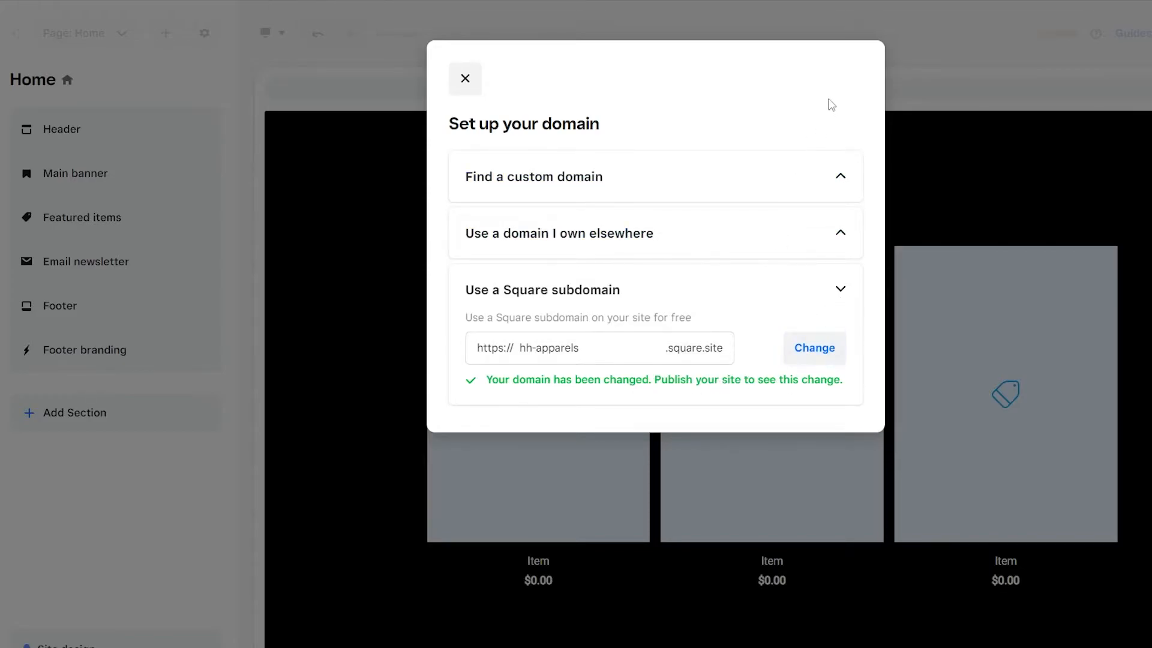
click(465, 79)
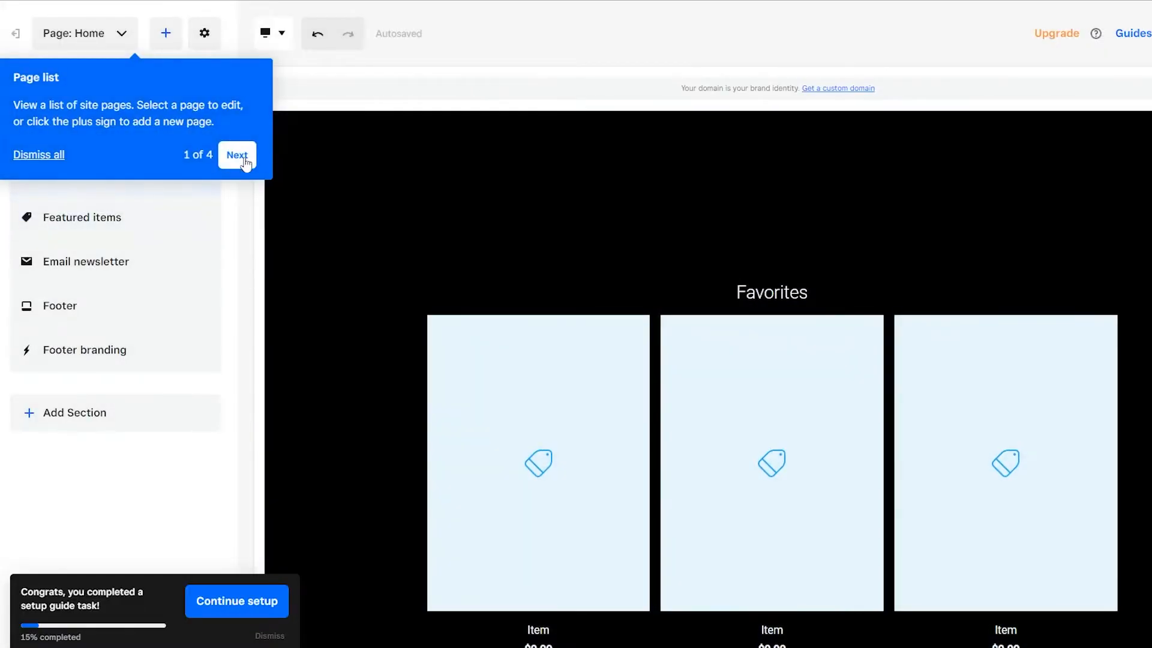
Examine the styled home page from the main banner through the featured items and newsletter to the footer
scroll(532, 288, down, 5)
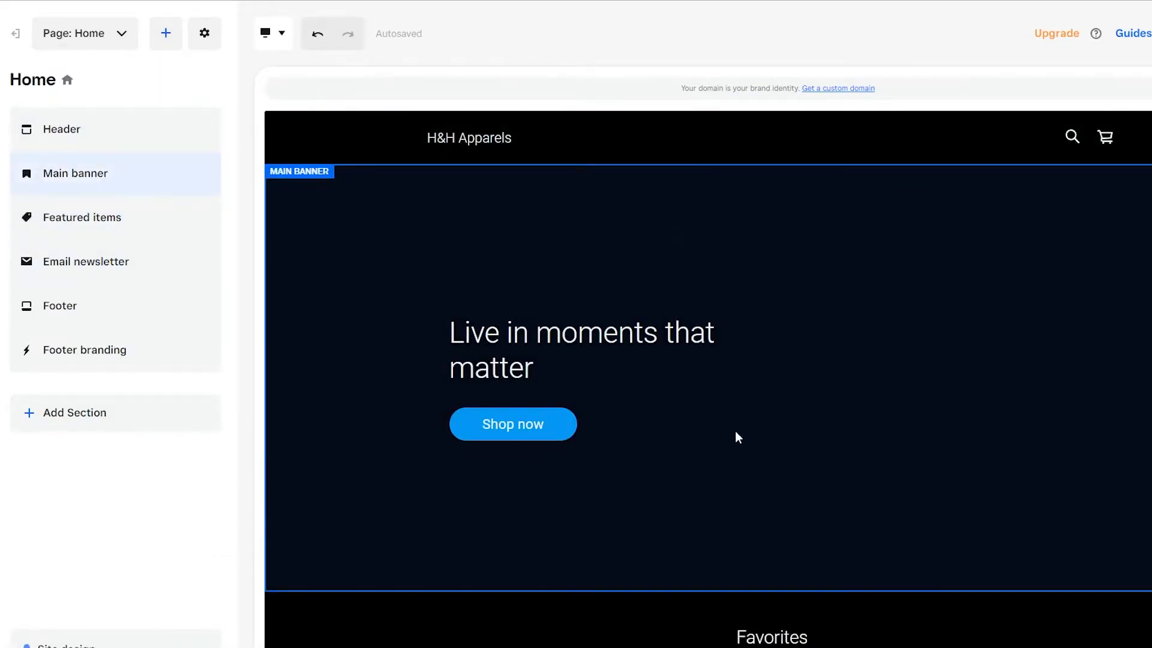
scroll(738, 436, down, 9)
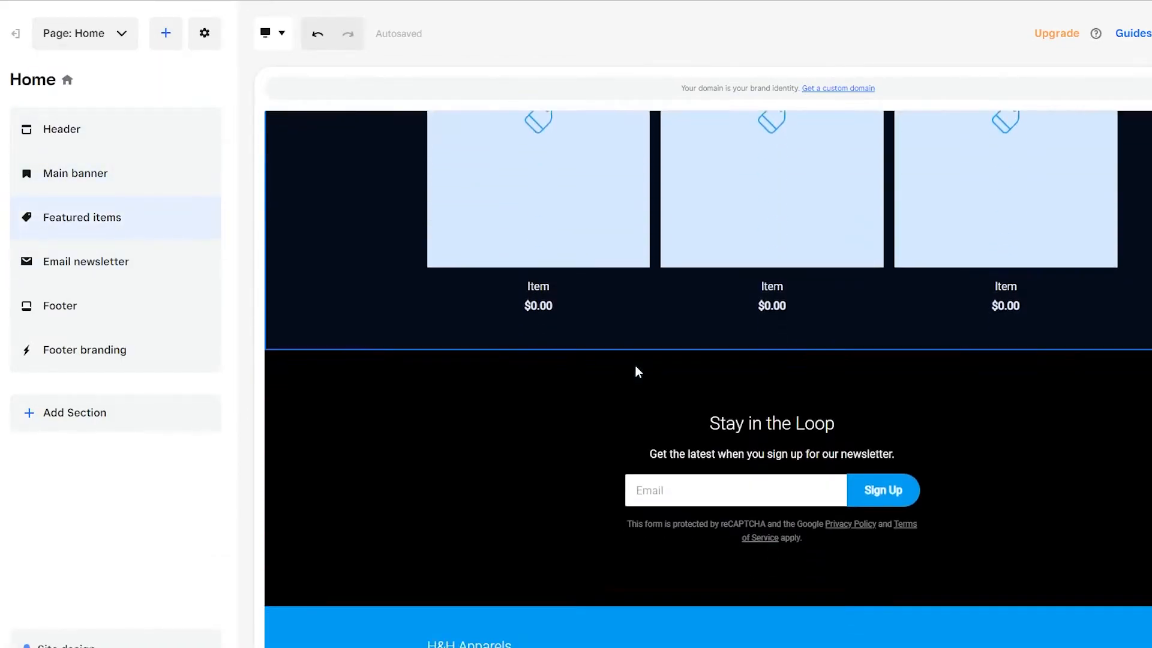
scroll(728, 424, up, 9)
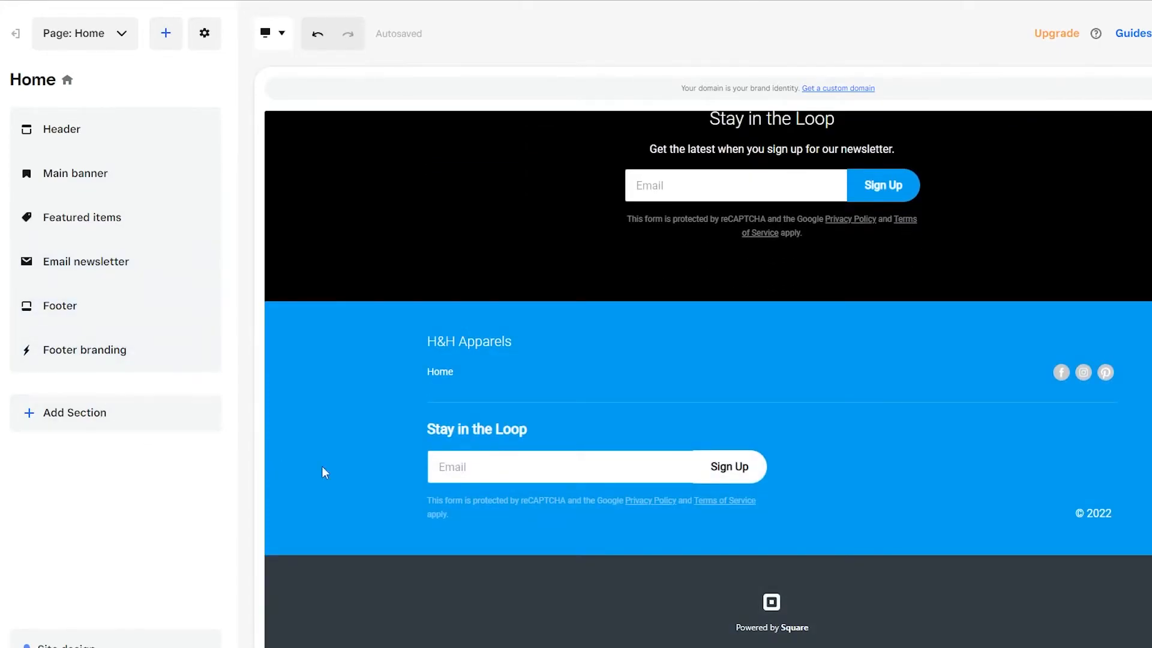
scroll(444, 484, up, 15)
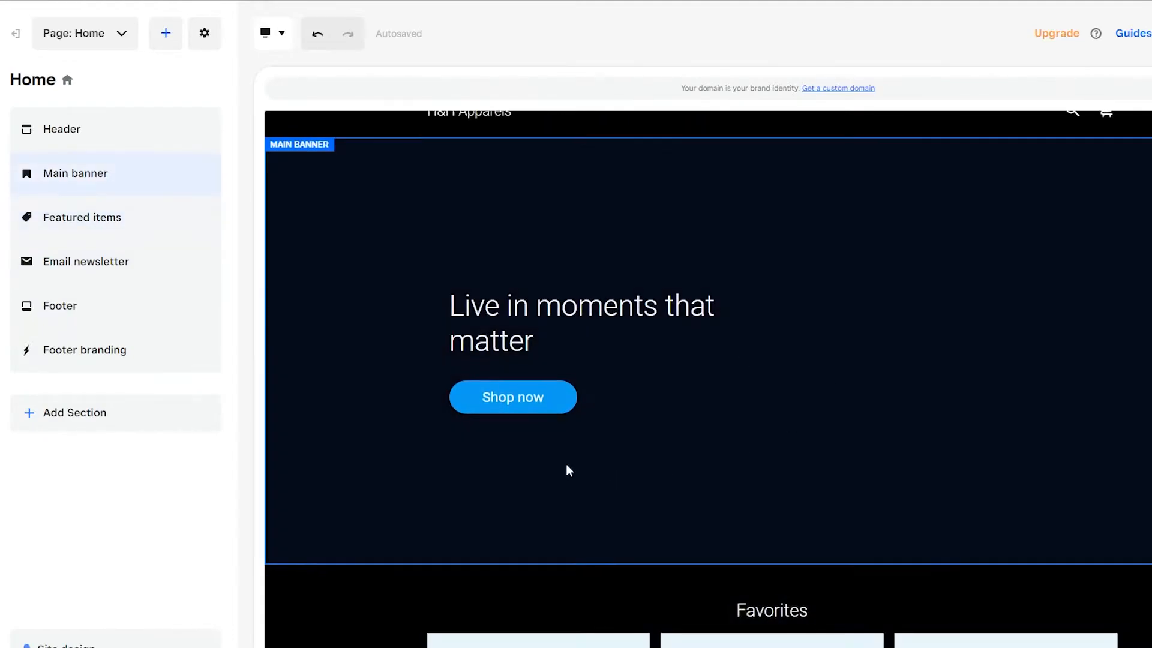
scroll(566, 463, up, 1)
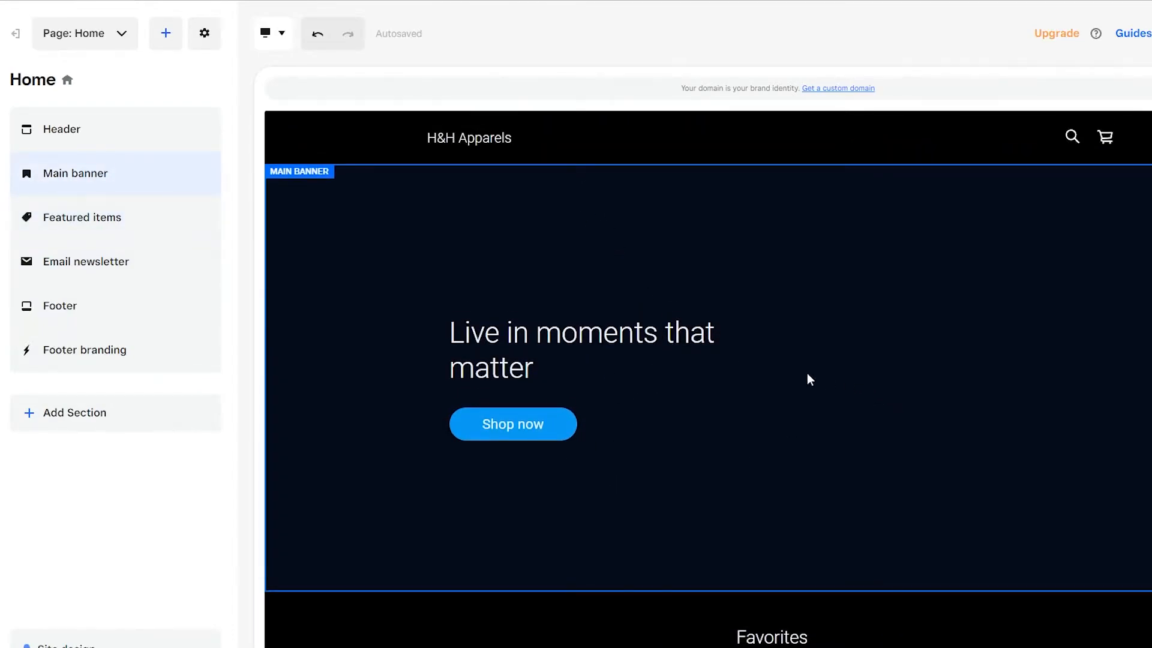
Add the free photo of two women against a red background to the main banner
click(668, 288)
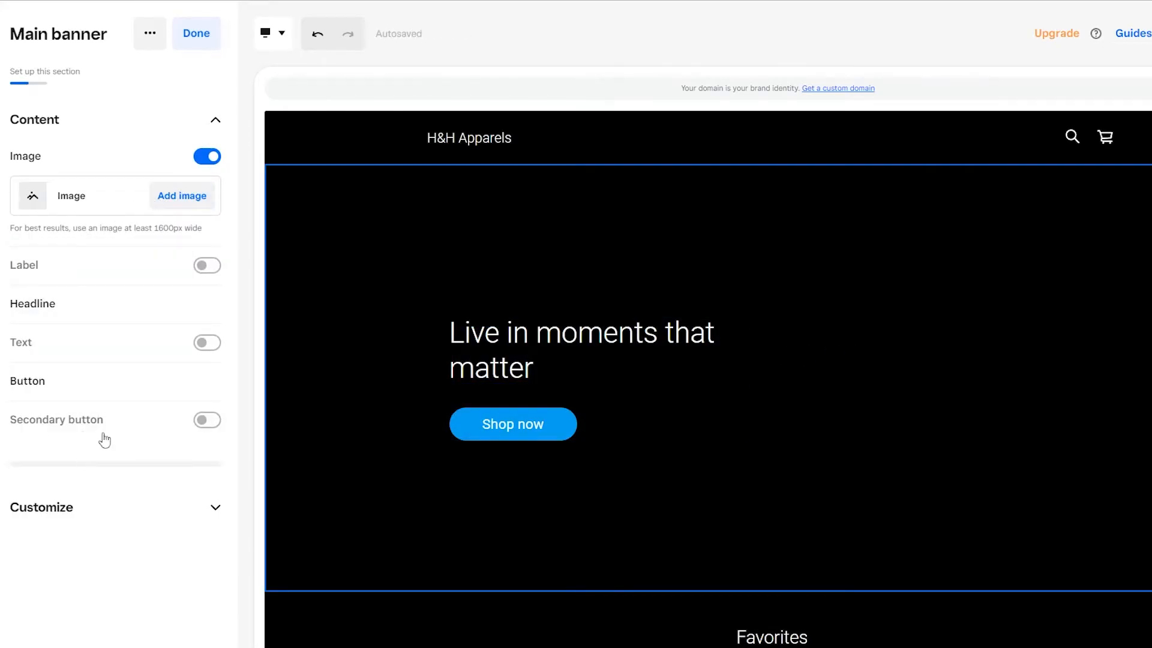
click(172, 196)
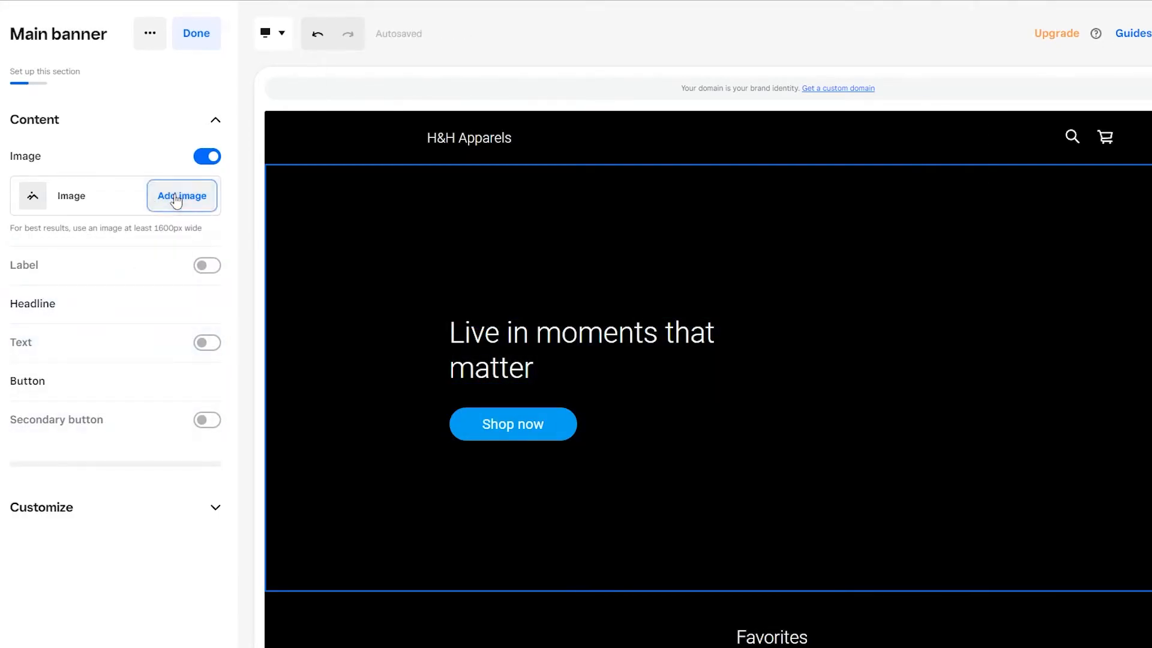
scroll(732, 379, down, 3)
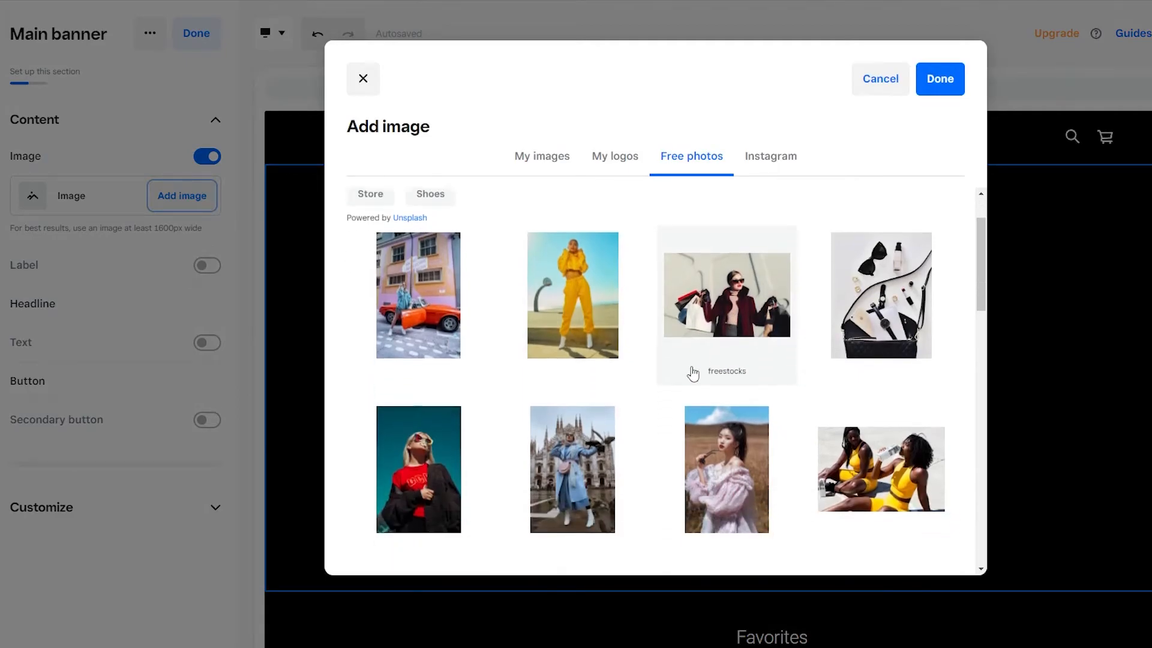
scroll(782, 358, down, 3)
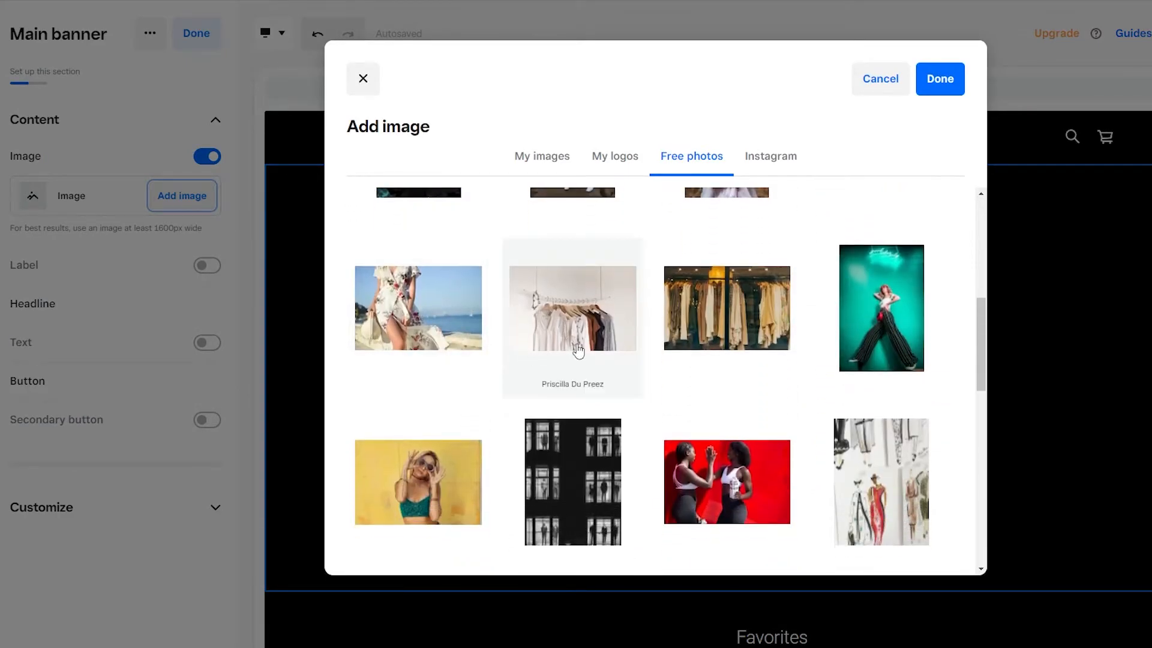
scroll(733, 354, down, 2)
scroll(726, 348, down, 1)
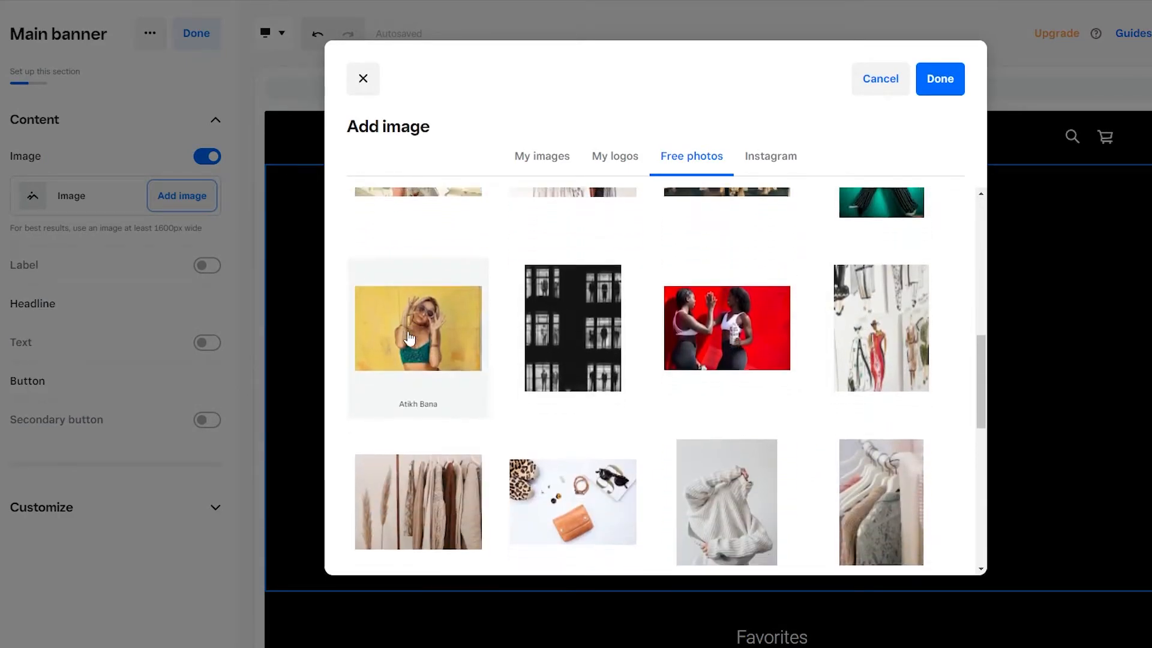
click(747, 329)
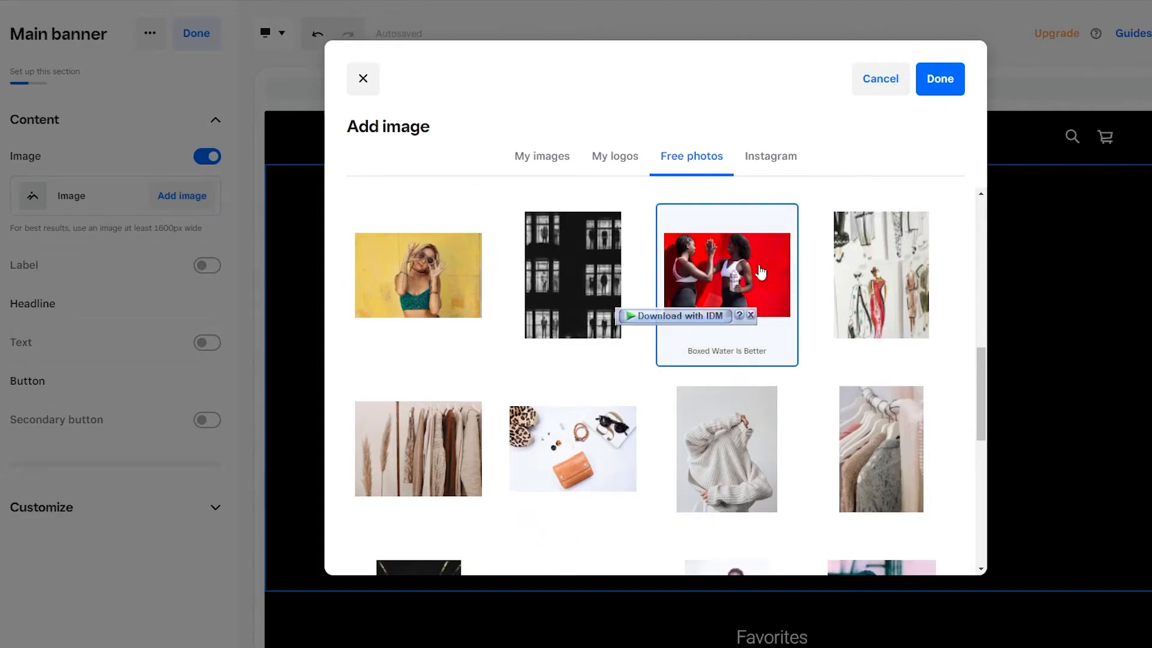
click(940, 90)
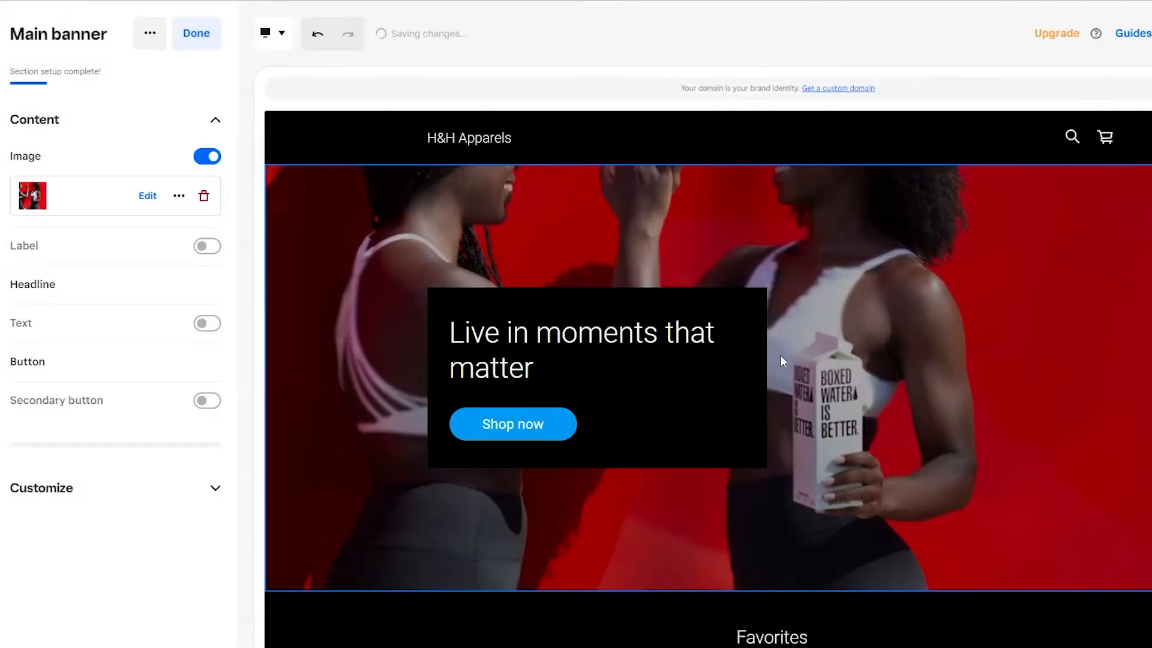
scroll(792, 366, down, 1)
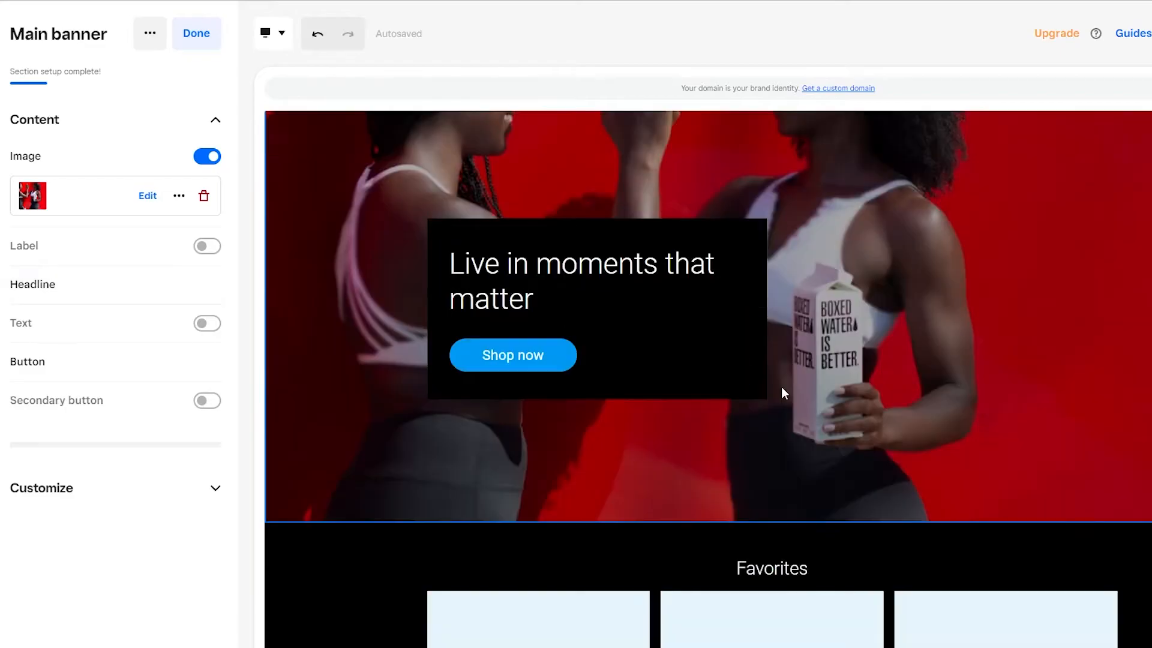
Try a lower readability overlay and a 27° straighten on the banner photo, then discard the edits
click(147, 198)
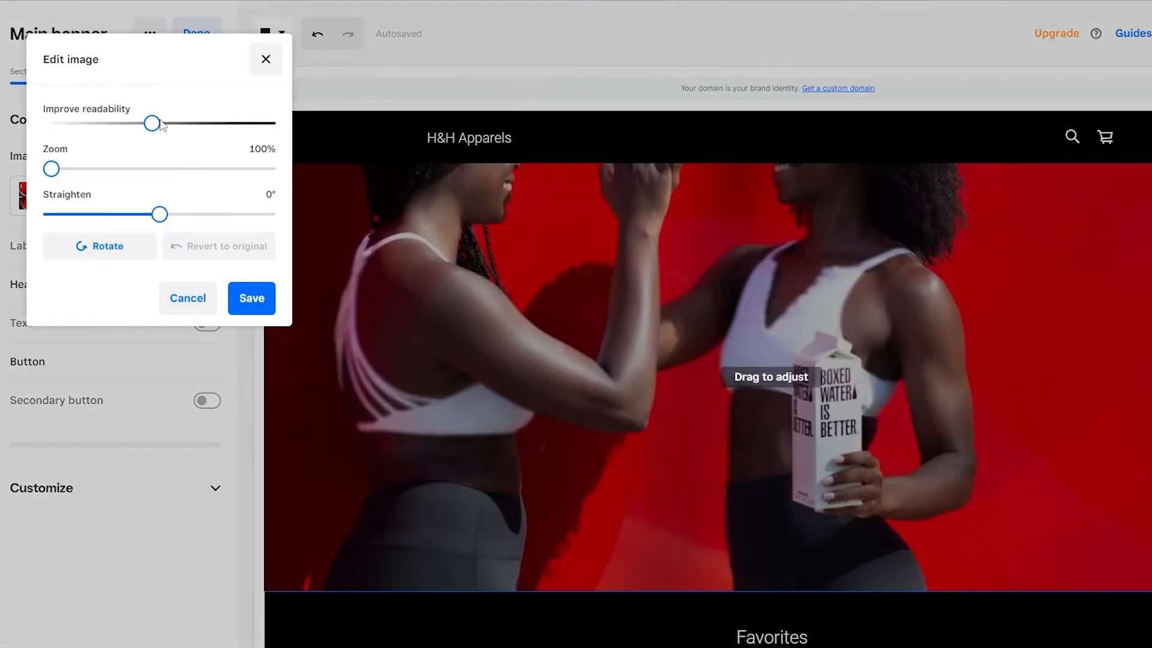
drag(157, 123, 51, 171)
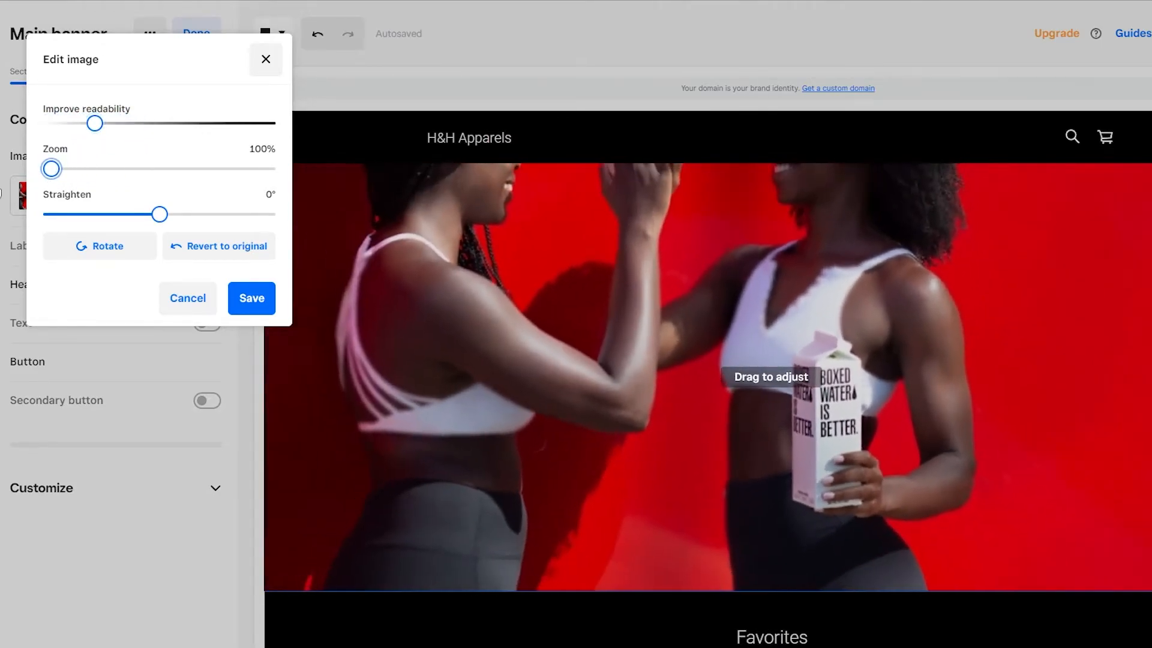
drag(159, 214, 223, 214)
click(187, 298)
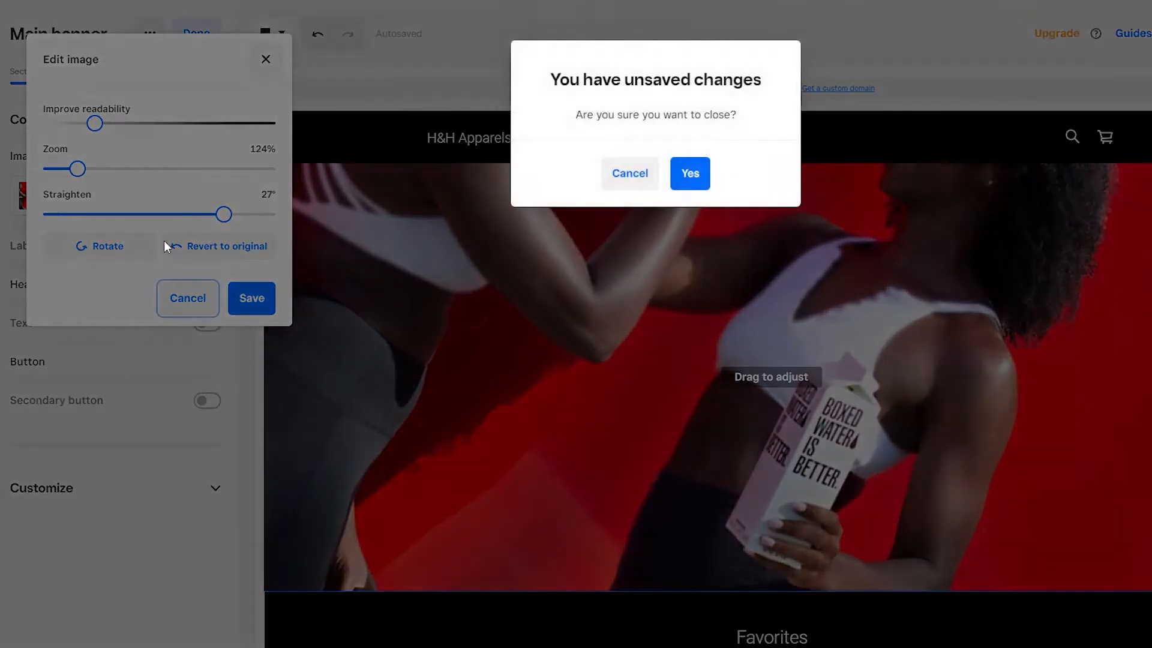
click(681, 173)
Replace the main banner photo with the free fashion photo of the woman in a yellow tracksuit
click(203, 193)
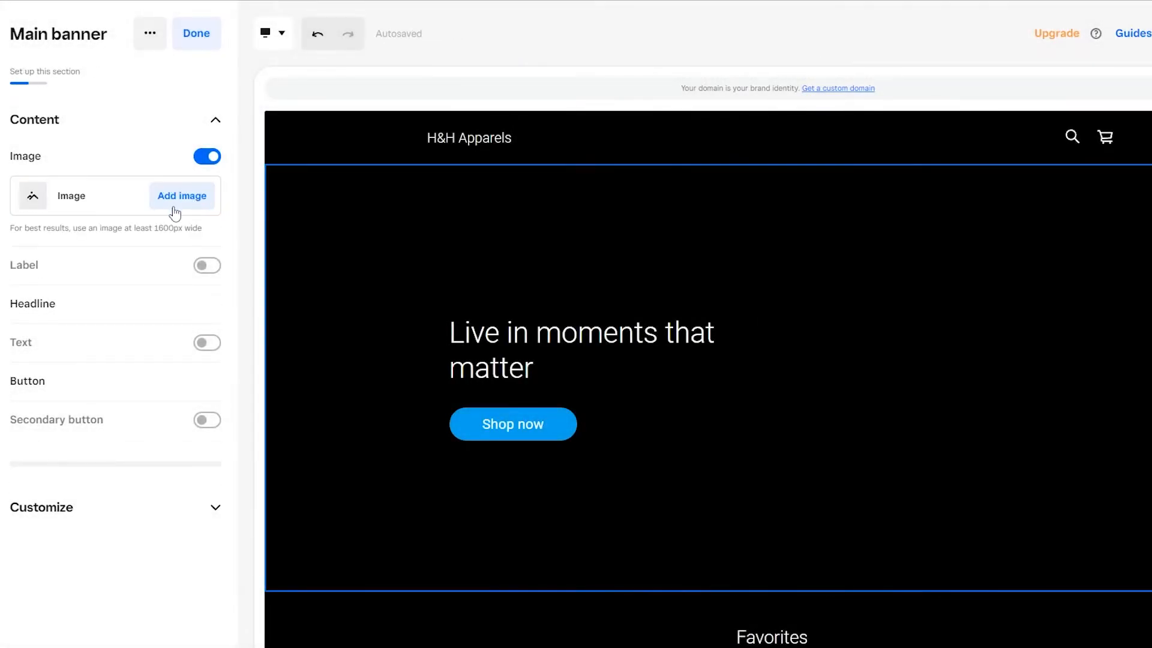
click(186, 197)
scroll(656, 386, down, 3)
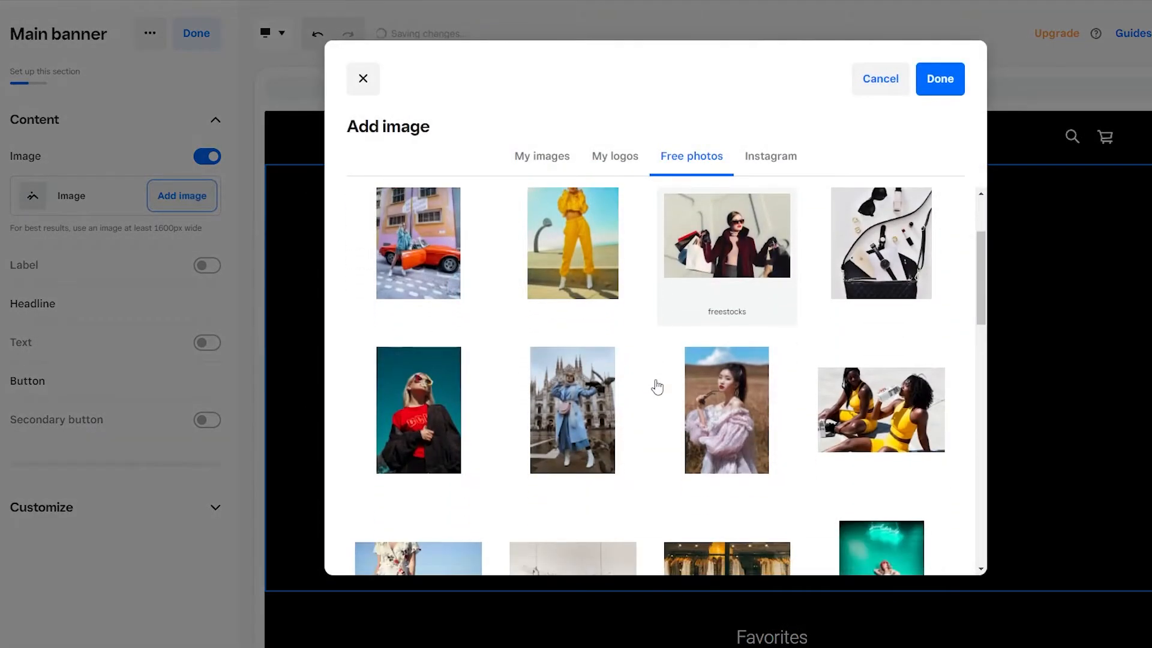
scroll(655, 386, down, 5)
scroll(599, 384, up, 10)
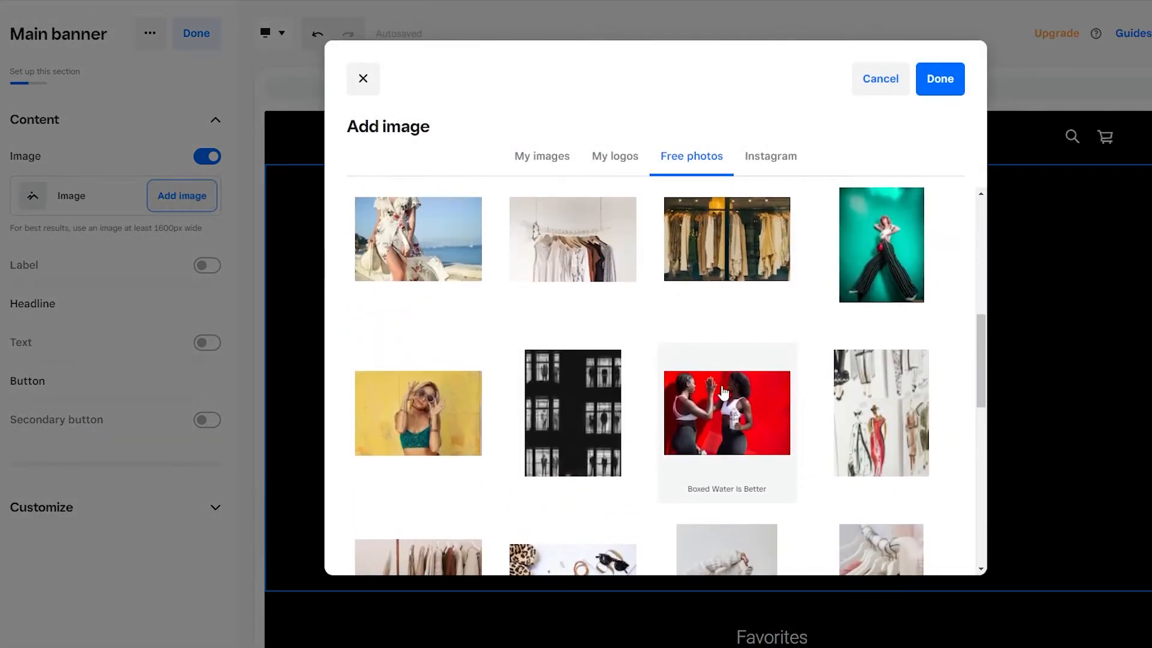
click(568, 384)
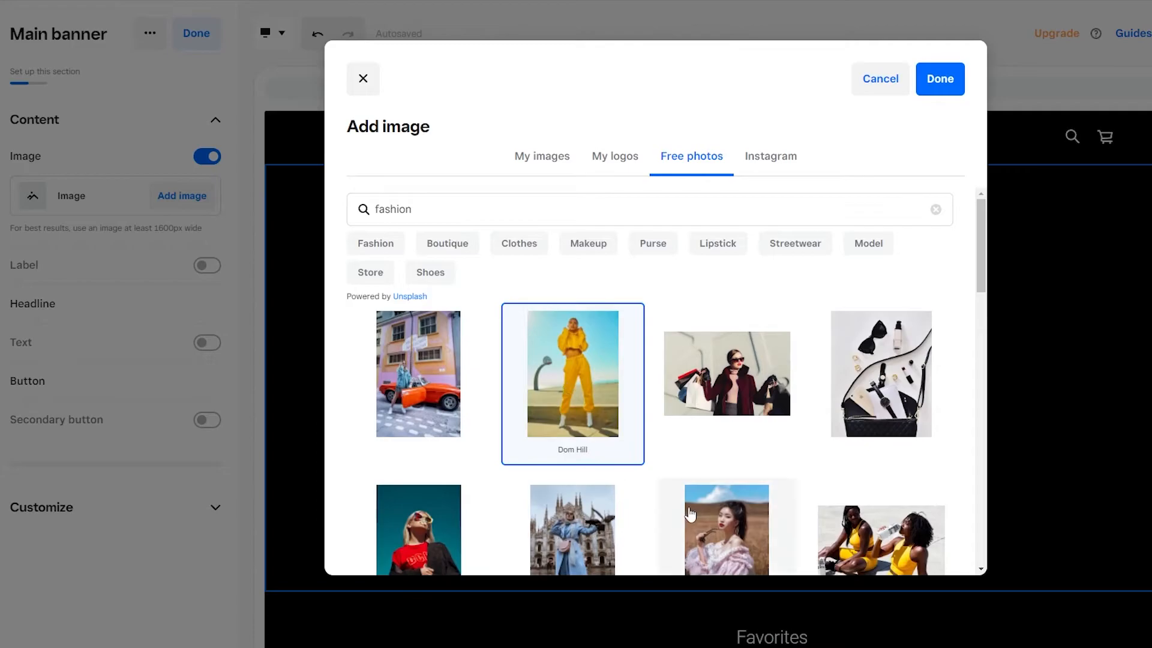
click(940, 79)
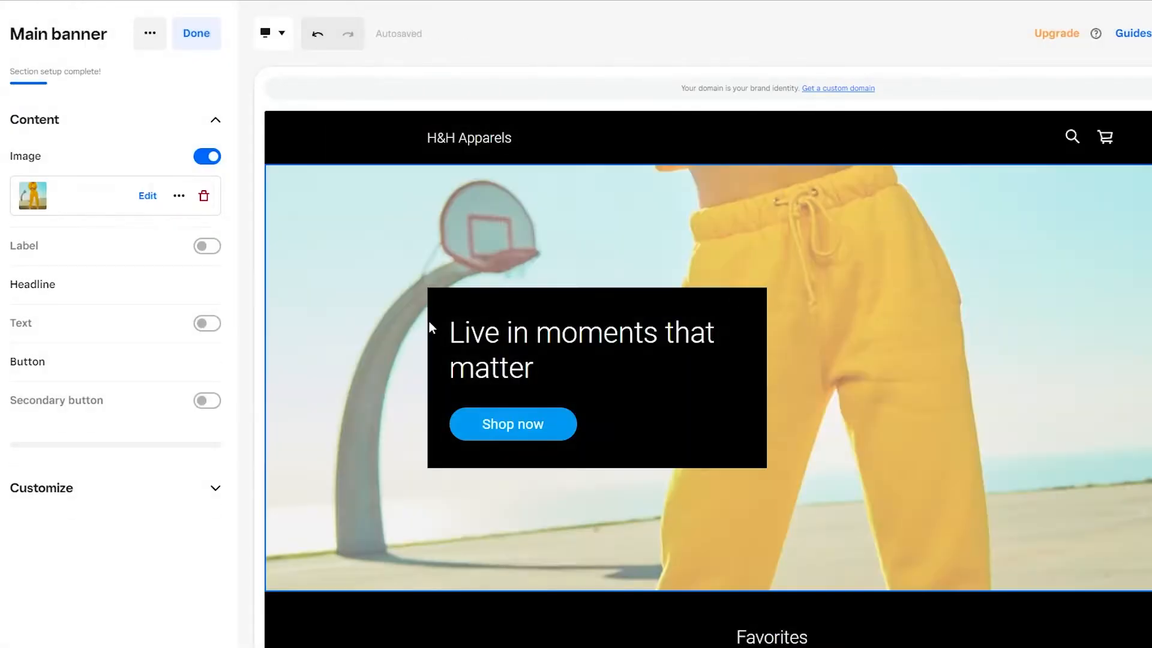
Reposition the banner photo to show the woman's face and hoodie, reduce its readability overlay, and save the edits
click(147, 196)
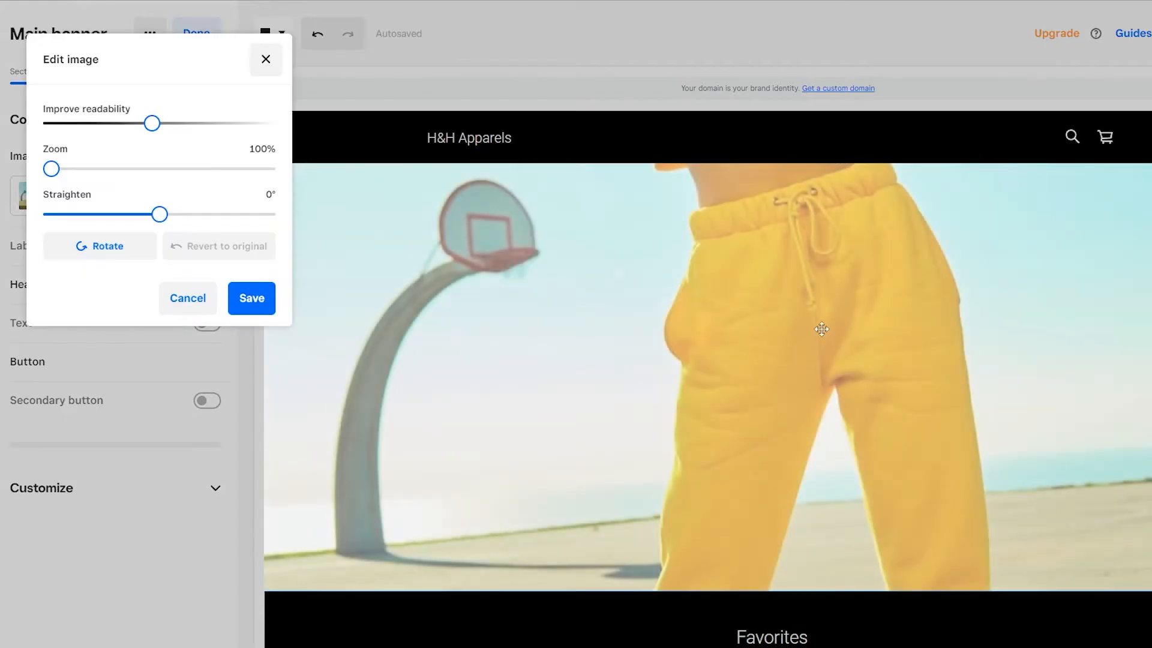
mouse_move(820, 328)
mouse_down()
mouse_move(798, 354)
mouse_move(776, 337)
mouse_move(780, 372)
mouse_move(837, 332)
mouse_move(831, 313)
mouse_up()
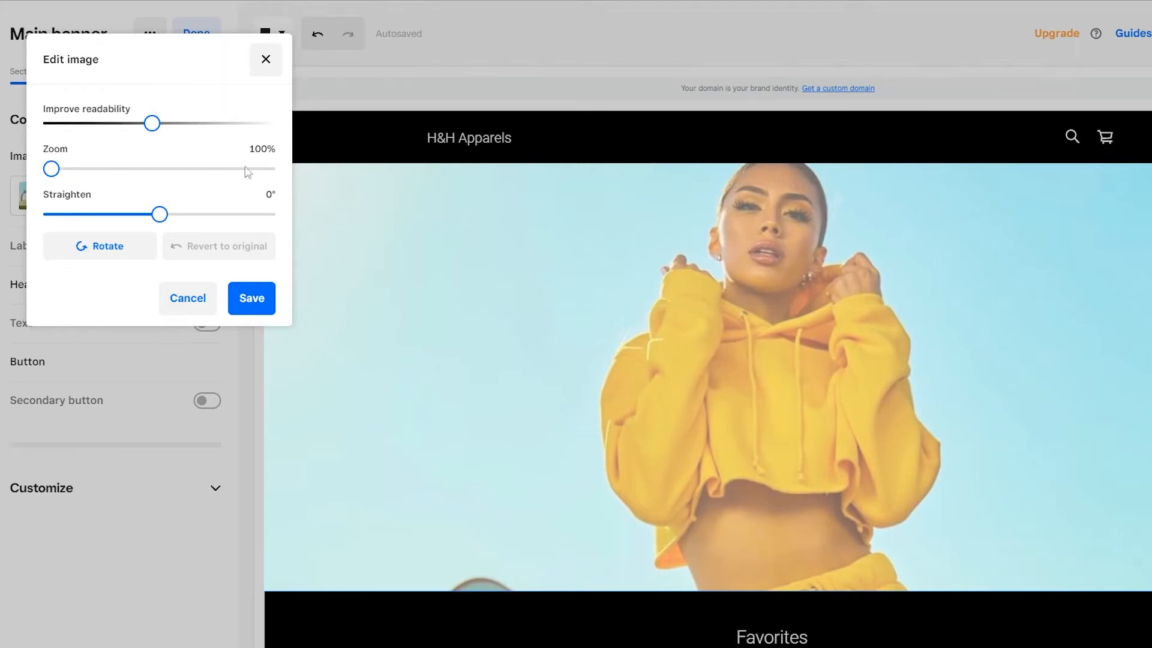
mouse_move(53, 169)
mouse_down()
mouse_move(85, 169)
mouse_move(52, 168)
mouse_up()
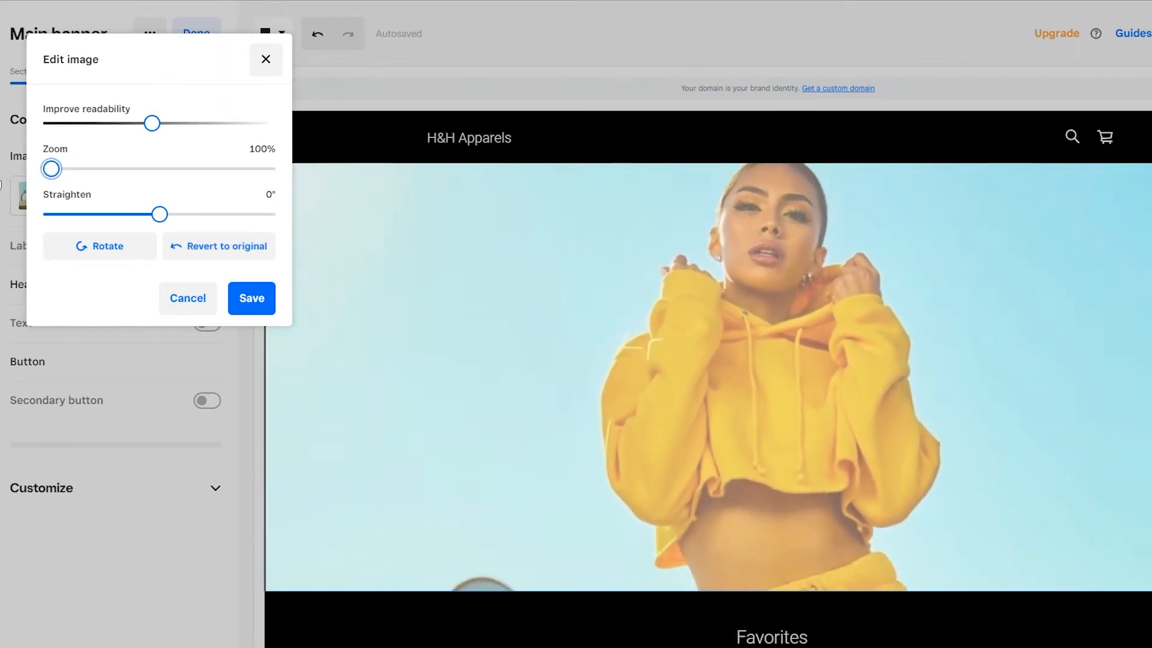
drag(152, 123, 94, 126)
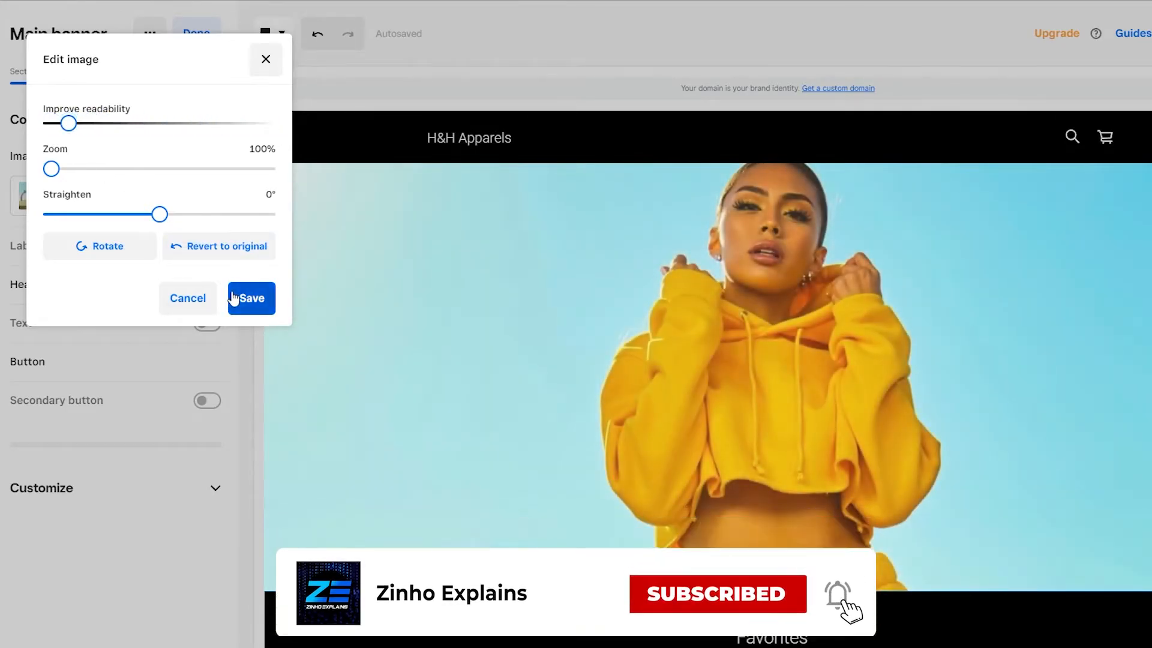
click(234, 298)
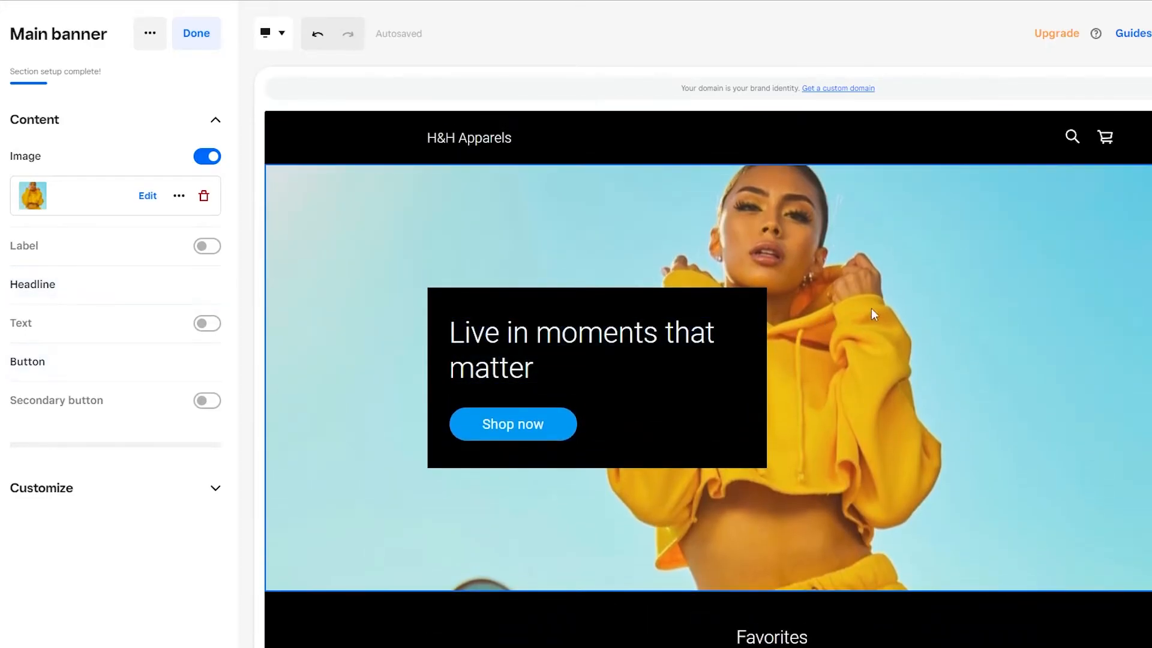
Enable the main banner's label and secondary button, leave the text off, and view the headline's formatting options
click(206, 247)
click(116, 296)
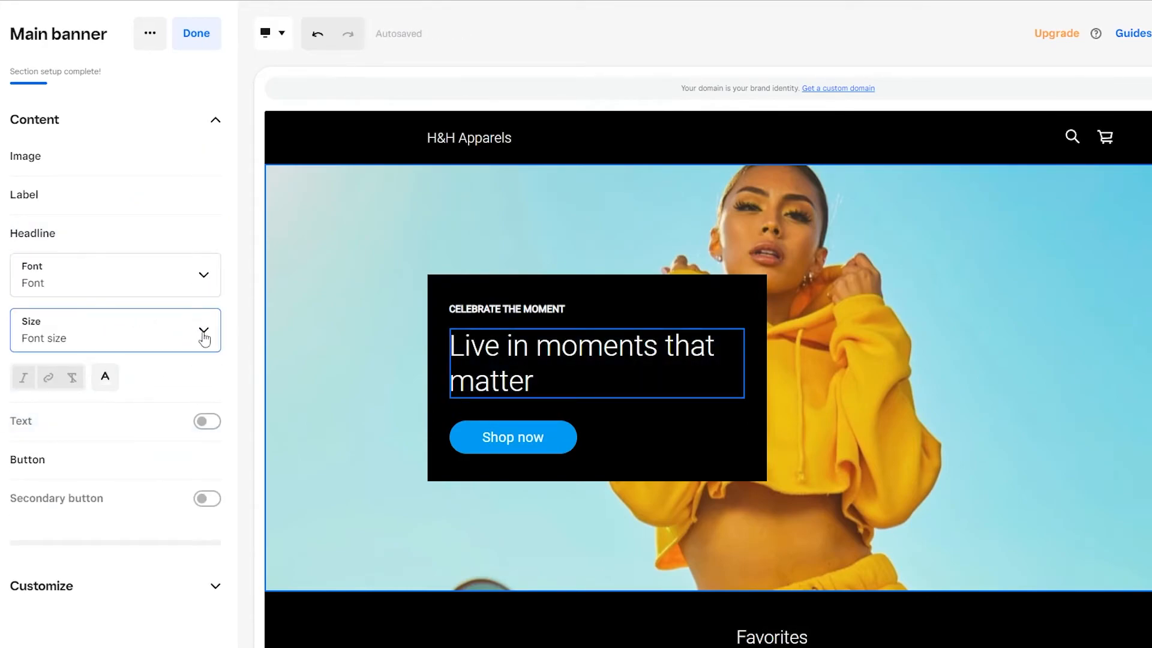
click(210, 423)
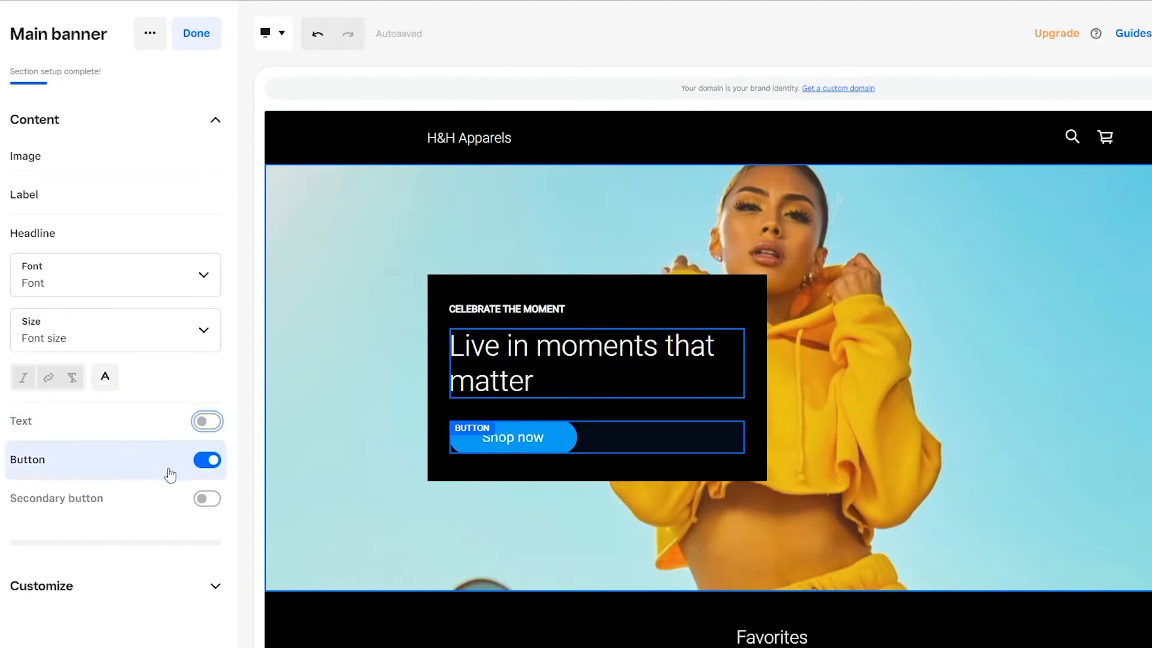
click(206, 499)
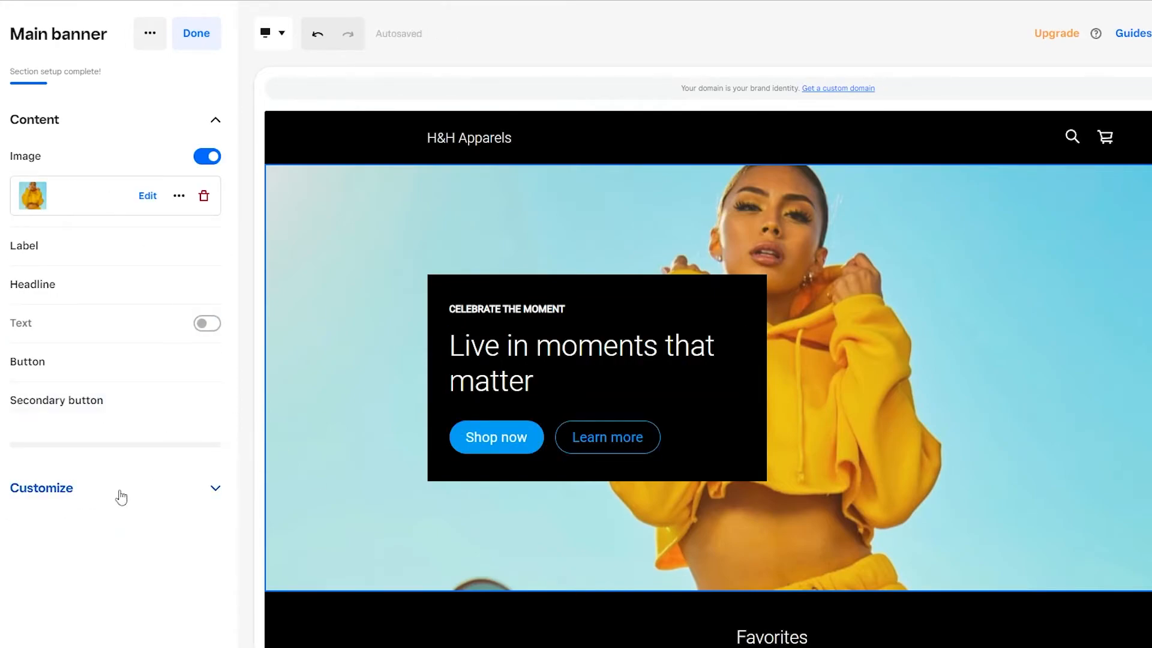
Compare several main banner layouts and choose the full-width image with unboxed text at mid-height on the left
click(70, 503)
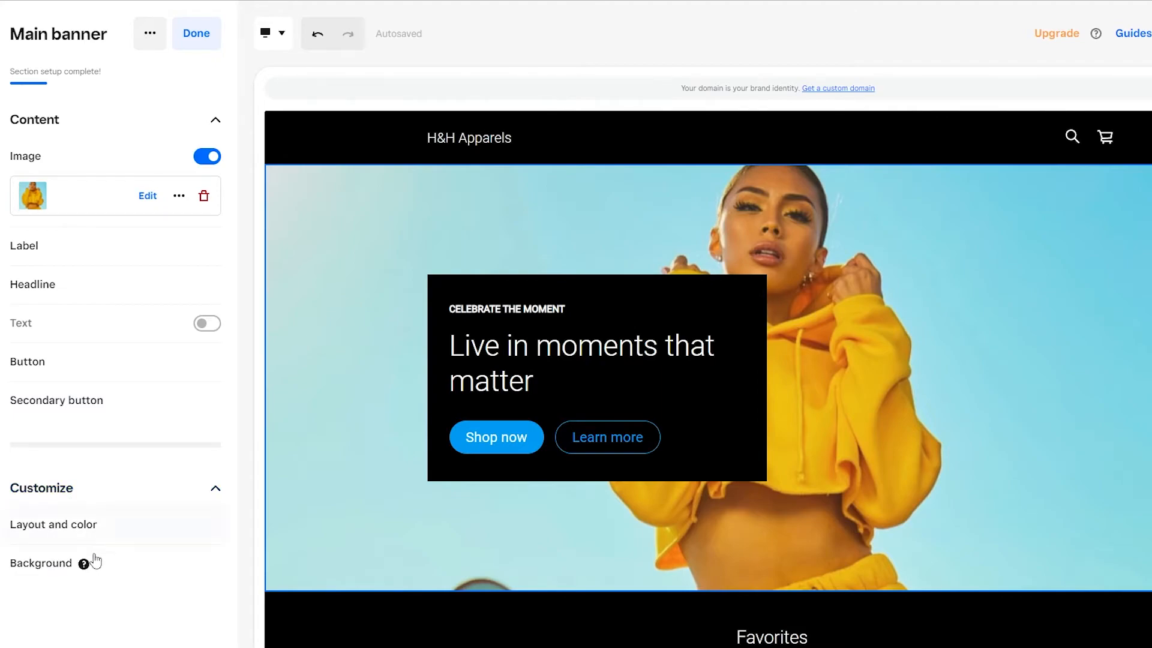
click(75, 526)
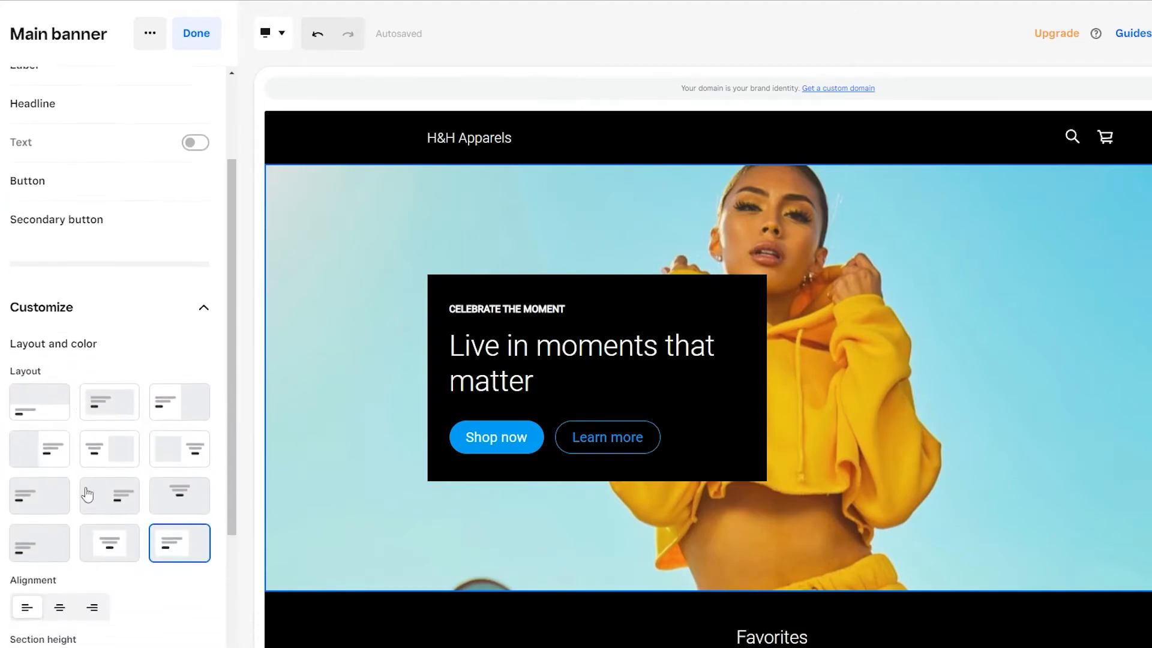
scroll(108, 420, down, 1)
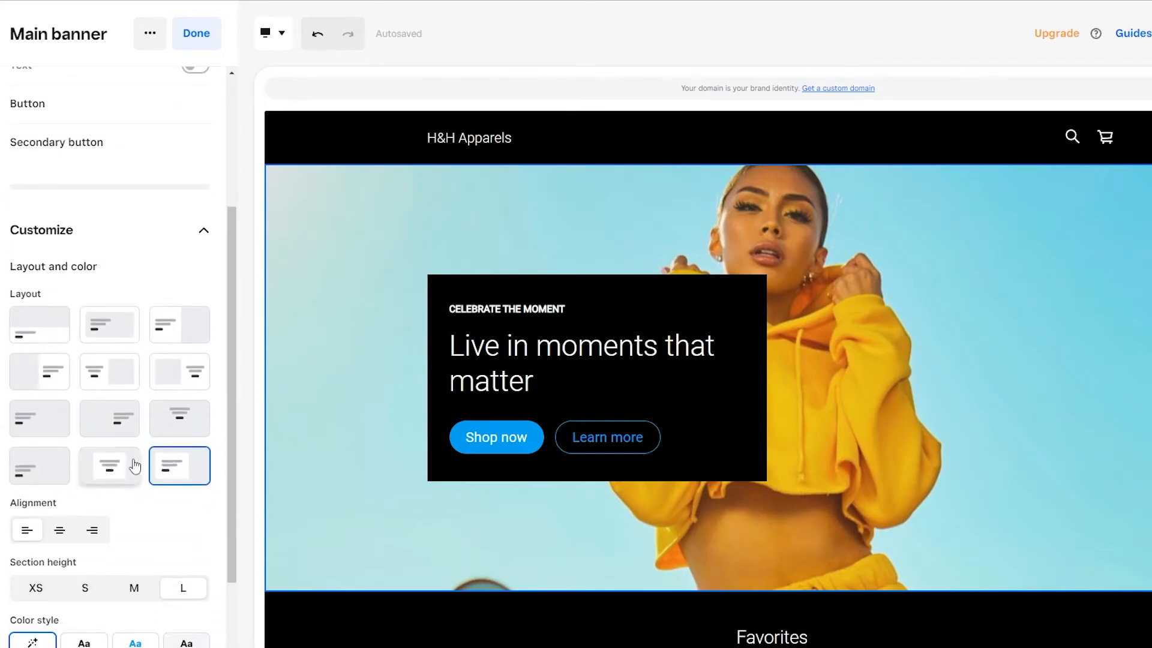
click(54, 474)
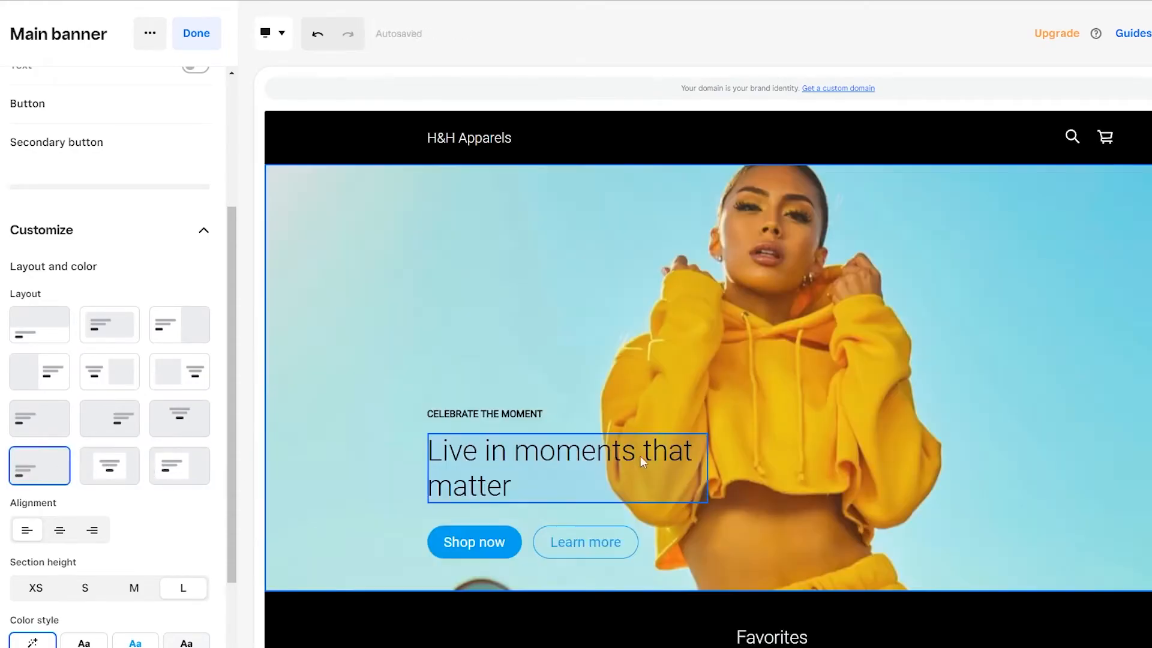
scroll(42, 396, up, 1)
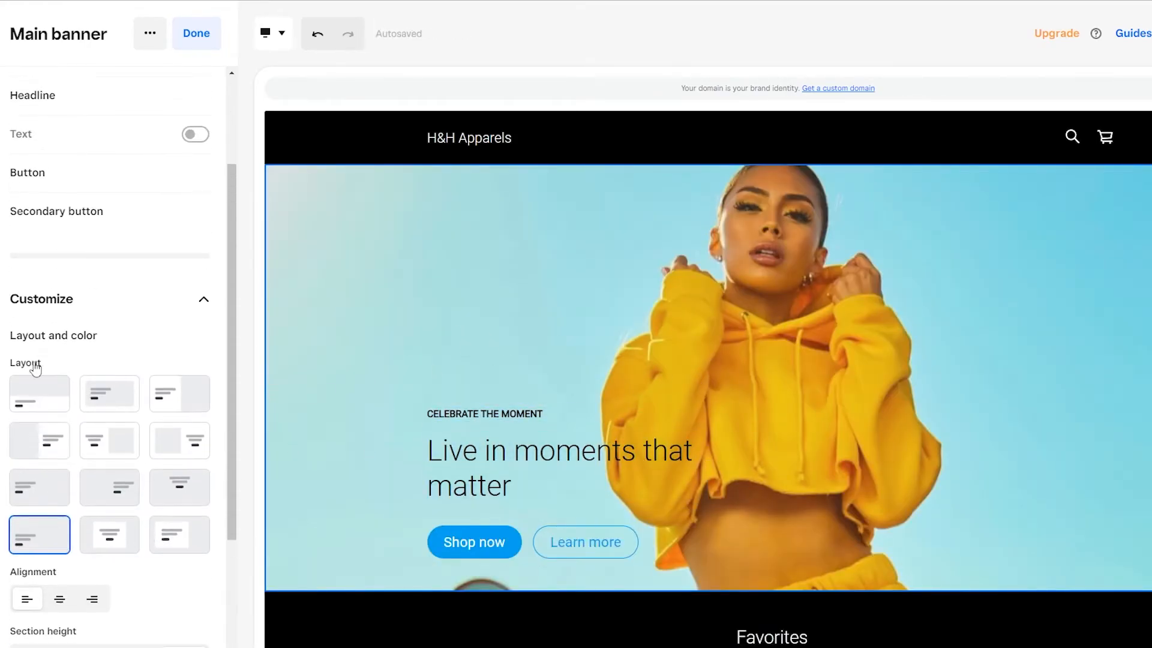
click(113, 411)
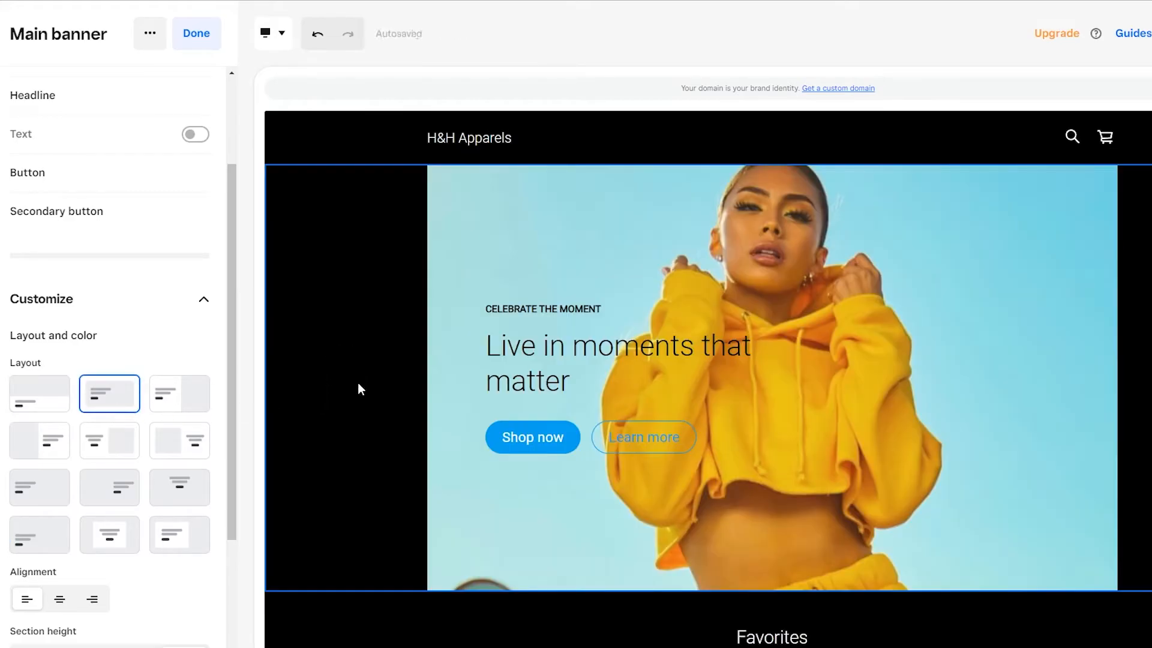
click(195, 396)
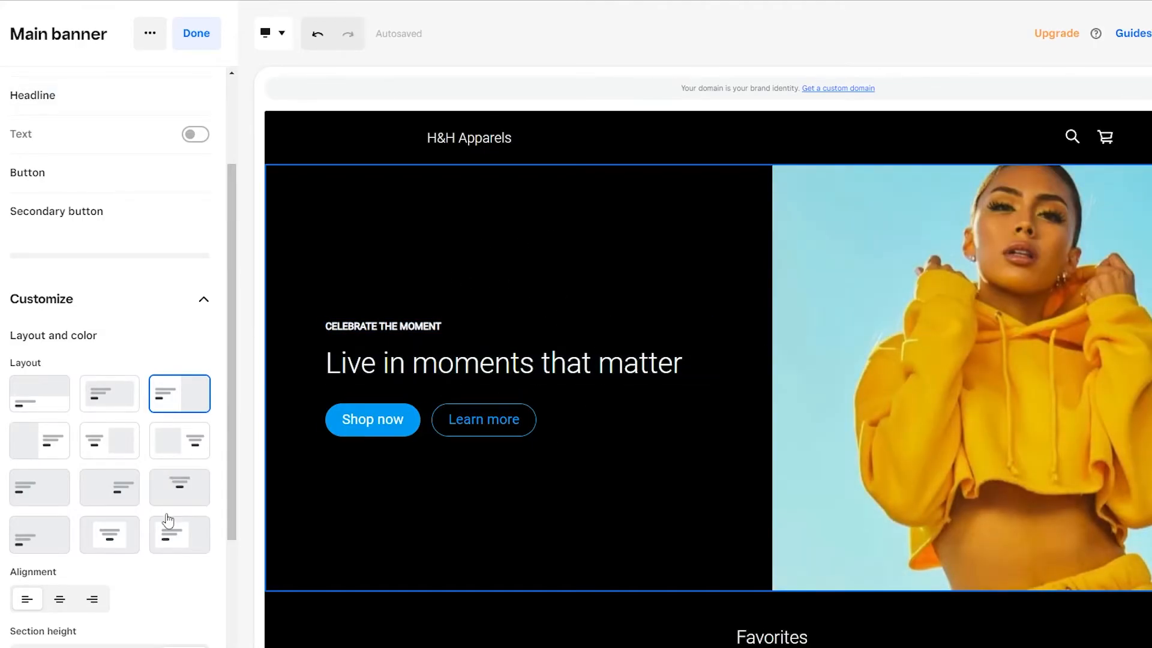
scroll(168, 520, down, 1)
click(39, 418)
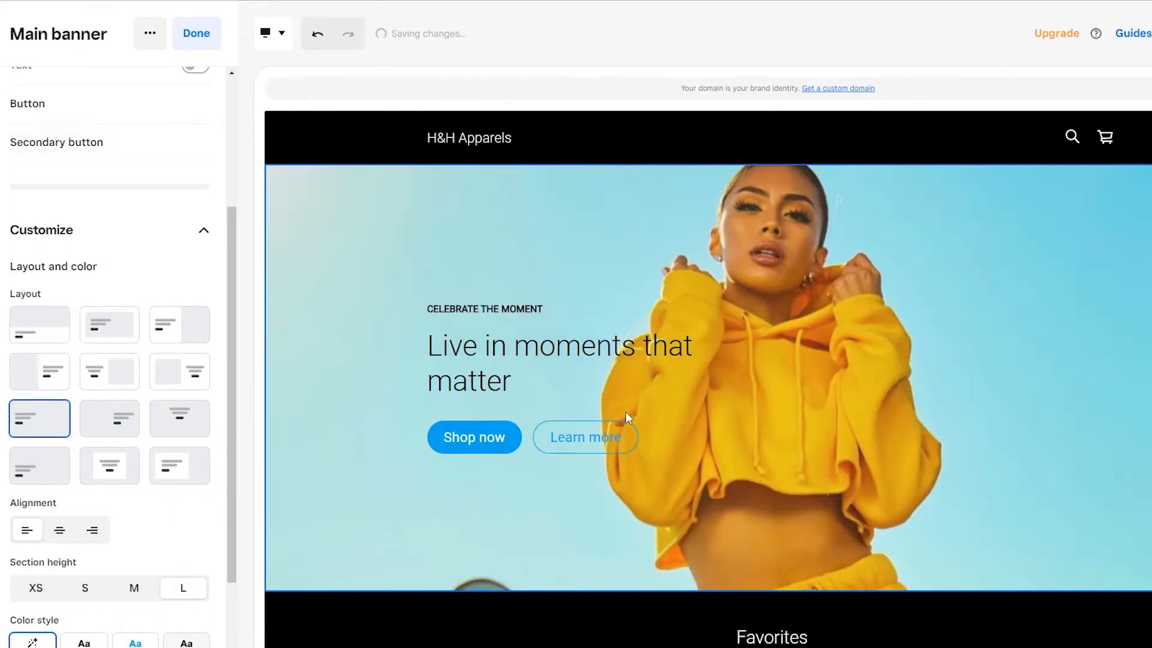
Try the centre and right alignments for the banner text and return it to left alignment
click(58, 536)
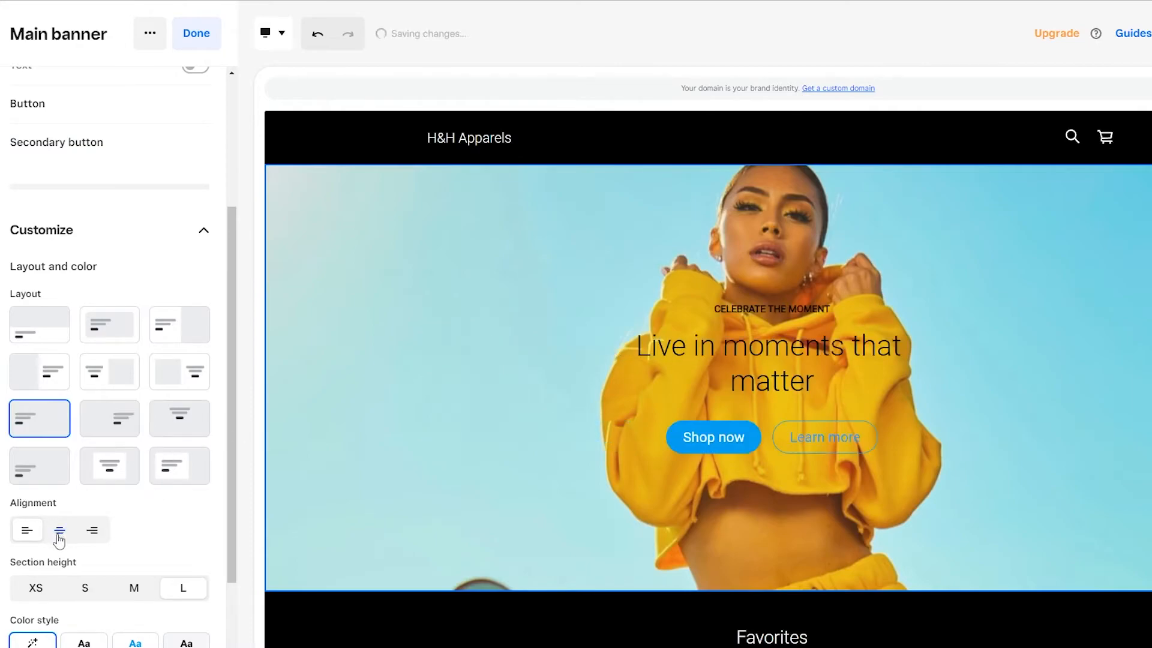
click(90, 536)
click(24, 531)
click(65, 536)
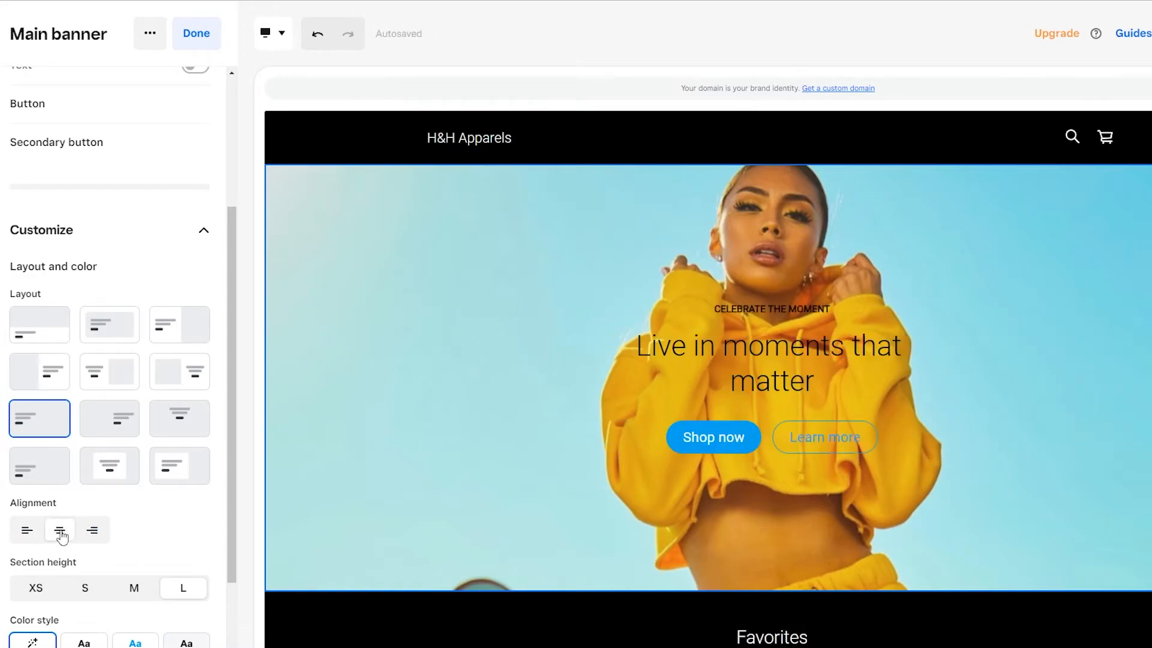
click(27, 530)
scroll(120, 510, down, 1)
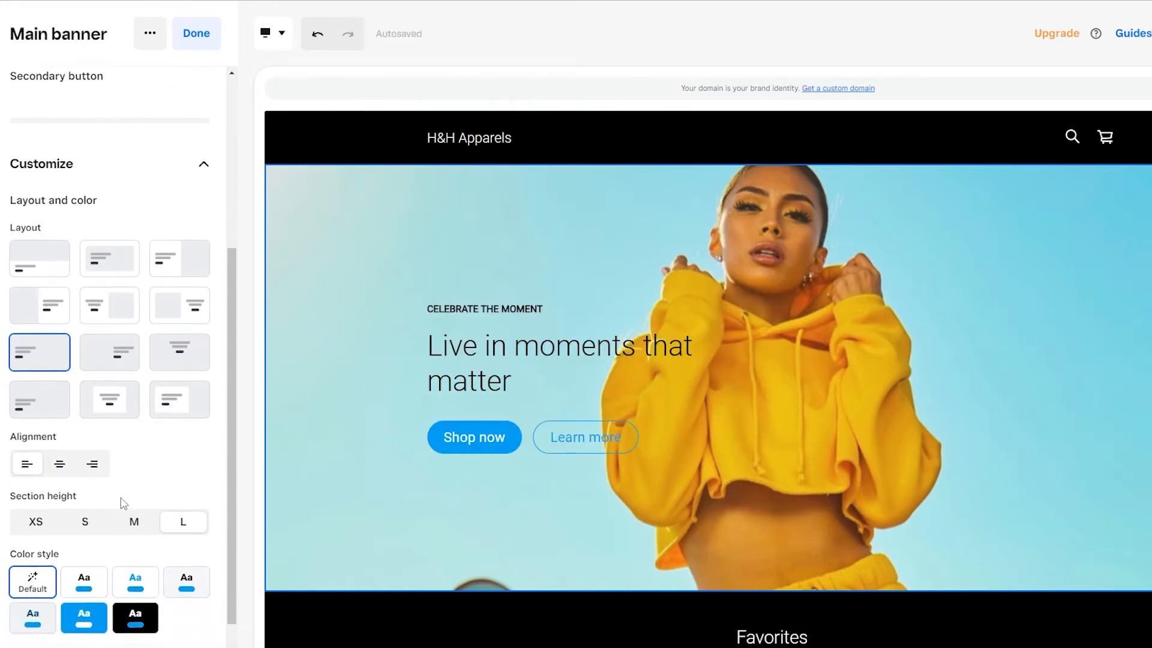
Try the M and S section heights for the main banner and return it to L
click(127, 522)
click(85, 522)
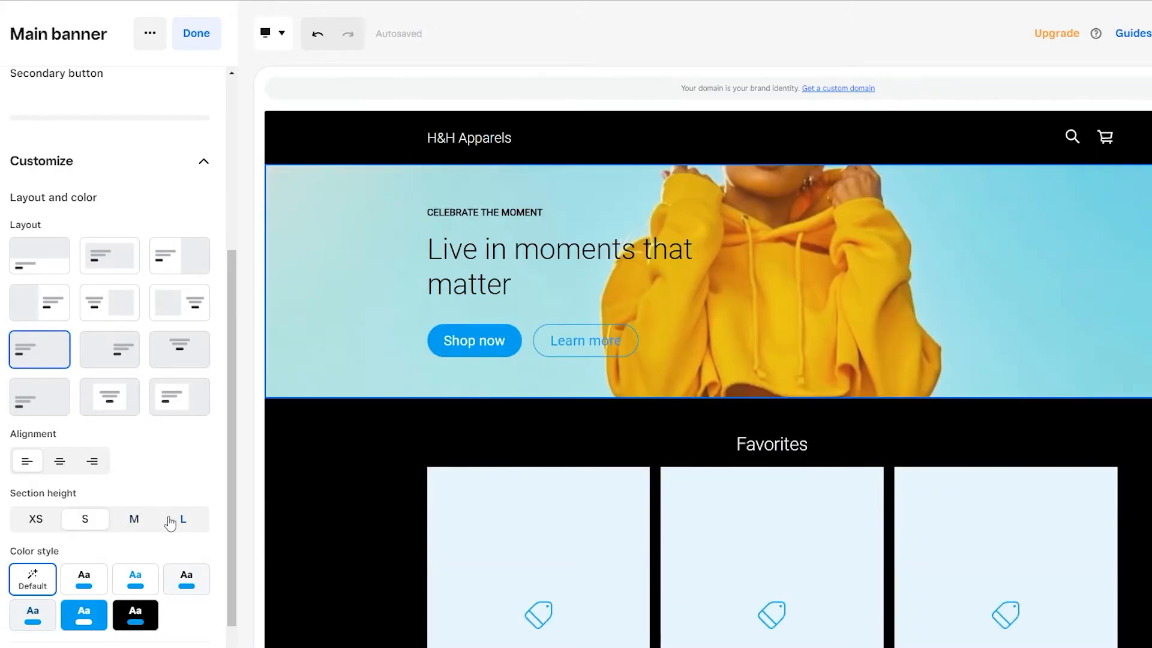
click(183, 521)
Compare several colour styles for the main banner and choose the black one with white text and a blue button
scroll(135, 531, down, 1)
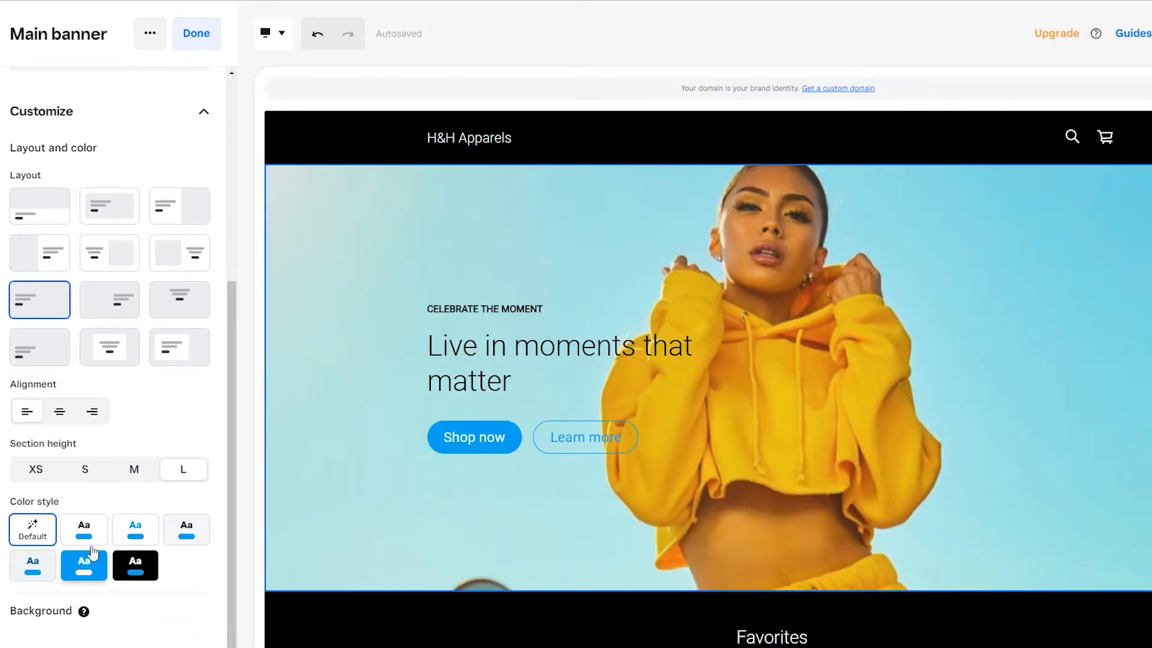
click(91, 540)
click(137, 538)
click(186, 531)
click(137, 566)
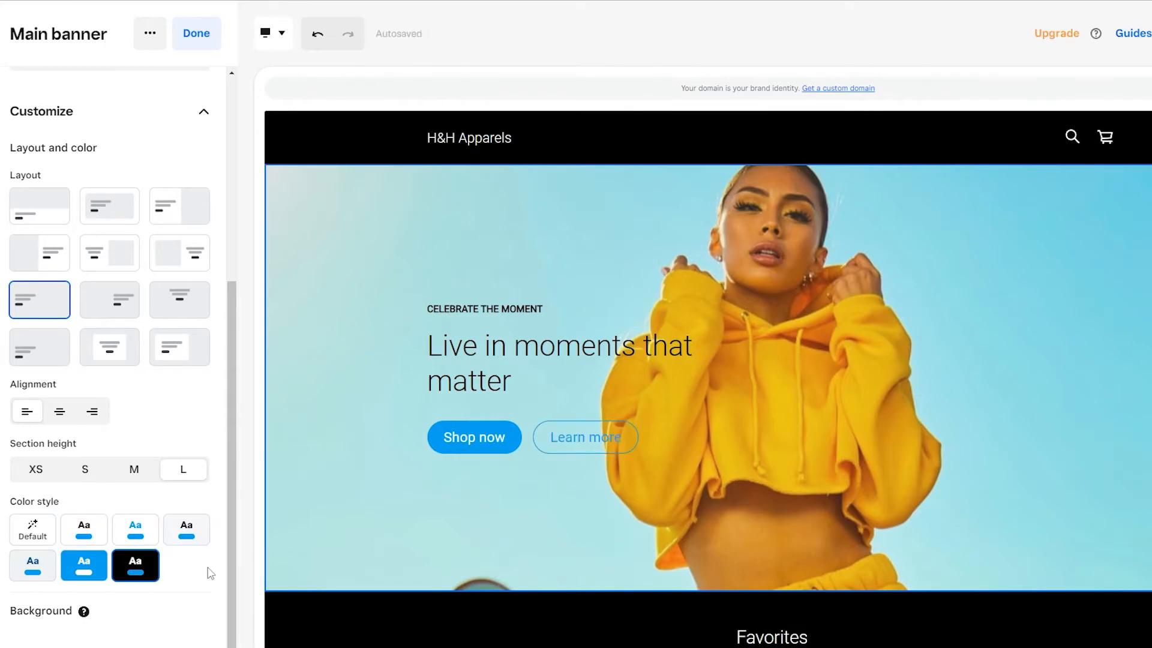
View the available background types for the main banner without changing the selection
click(173, 613)
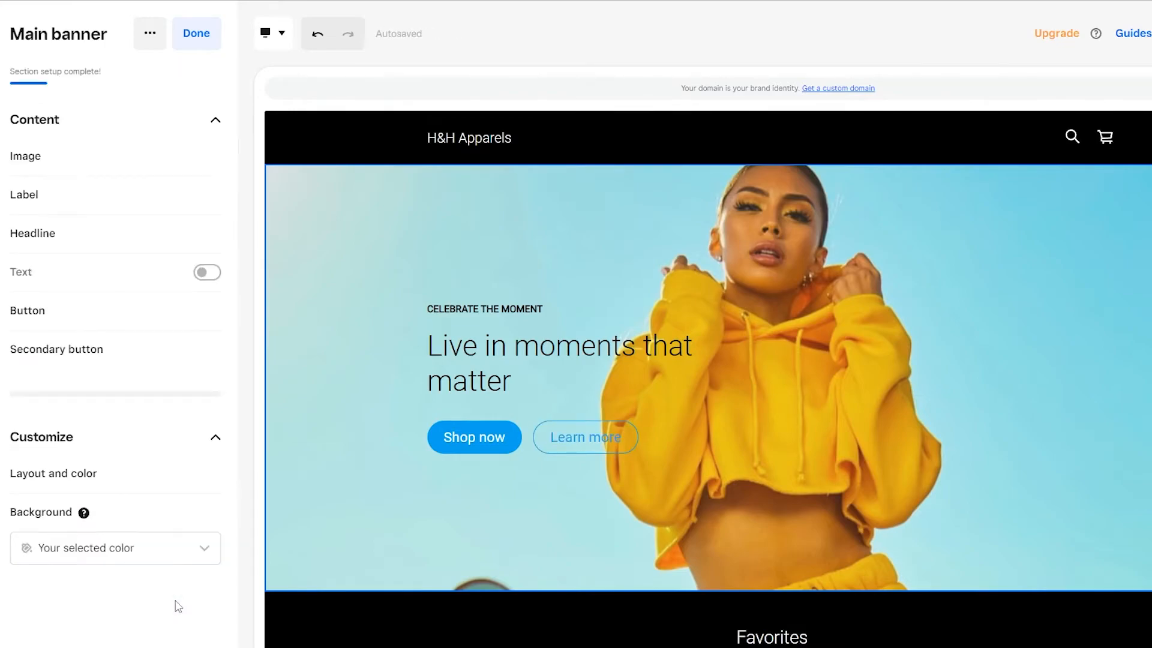
click(184, 559)
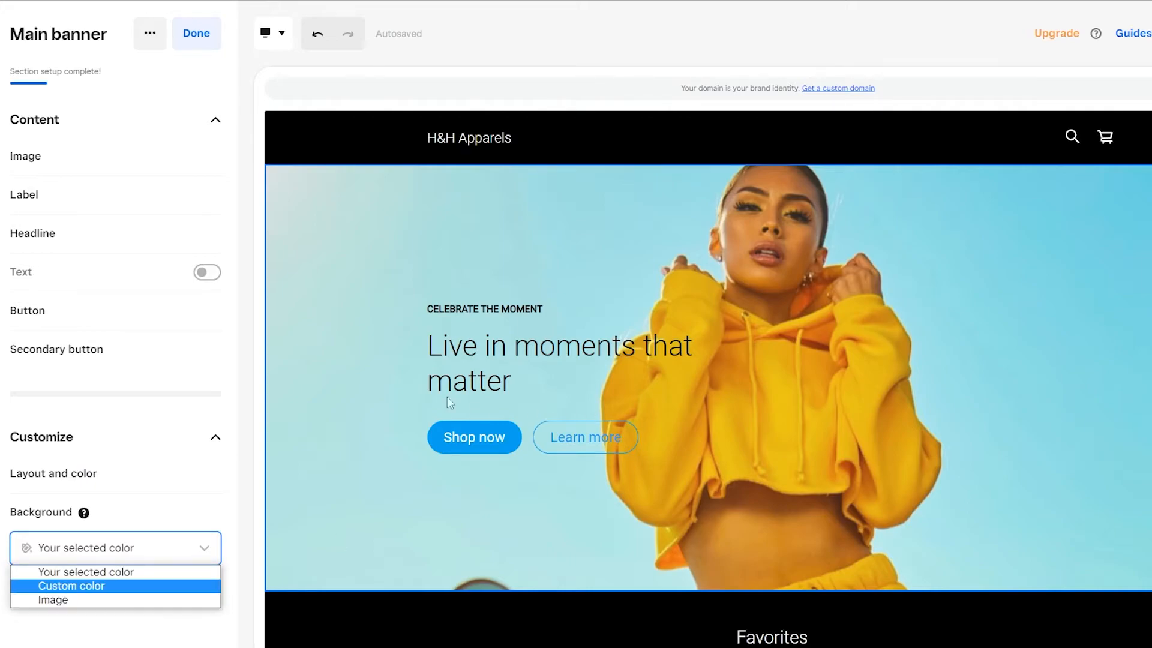
click(410, 319)
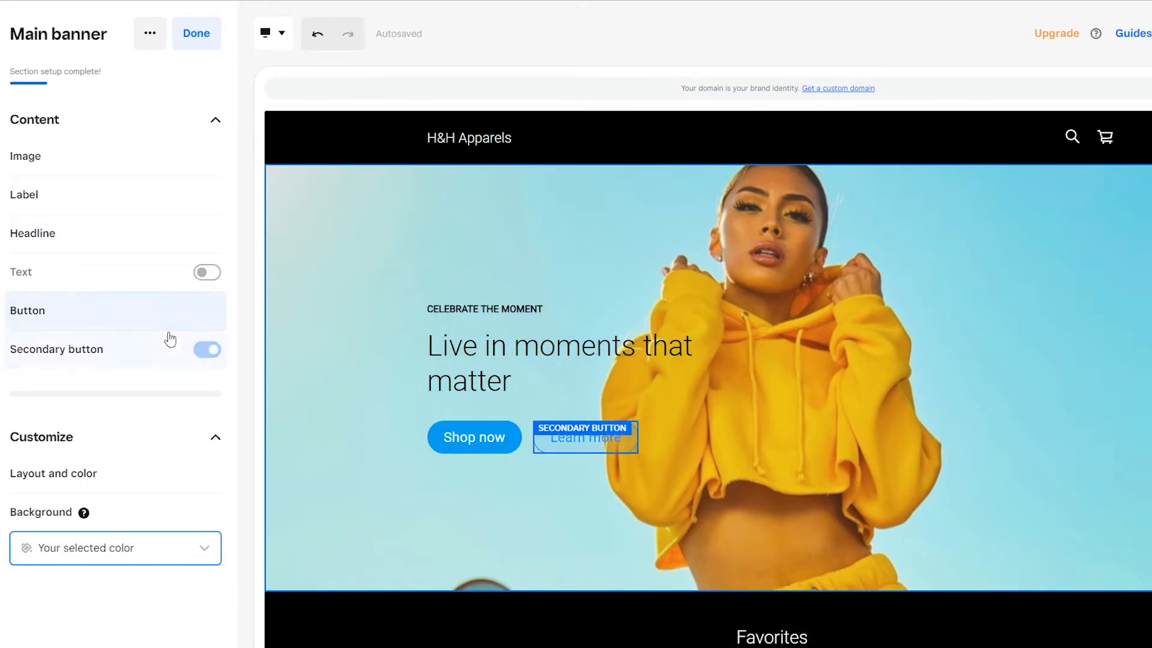
Change the main banner layout to an inset photo on the left with centred text on the right
click(205, 480)
scroll(134, 492, down, 5)
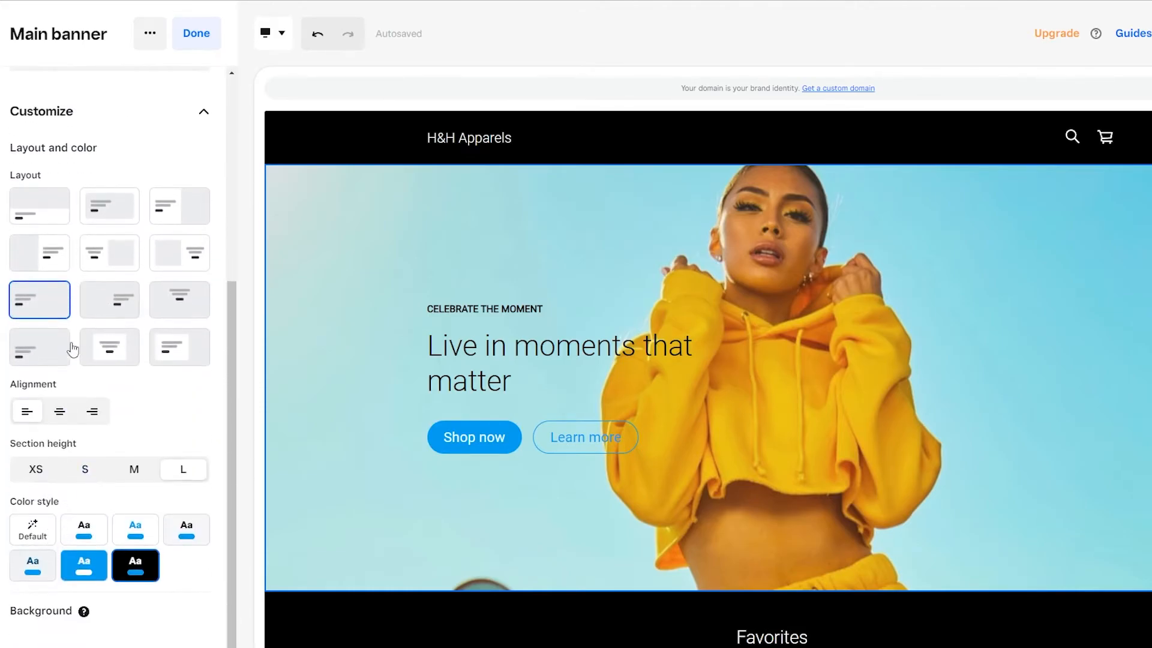
click(180, 253)
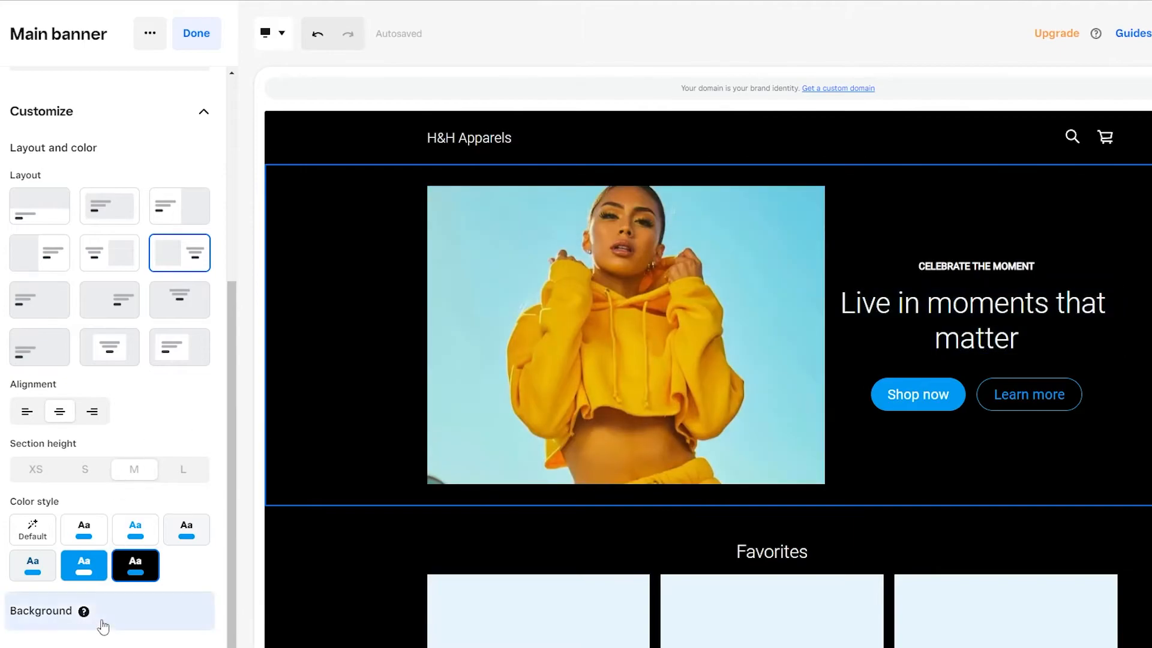
Set the main banner's background to an image, using the free fashion photo of the woman in sunglasses and a red shirt
click(132, 617)
click(111, 547)
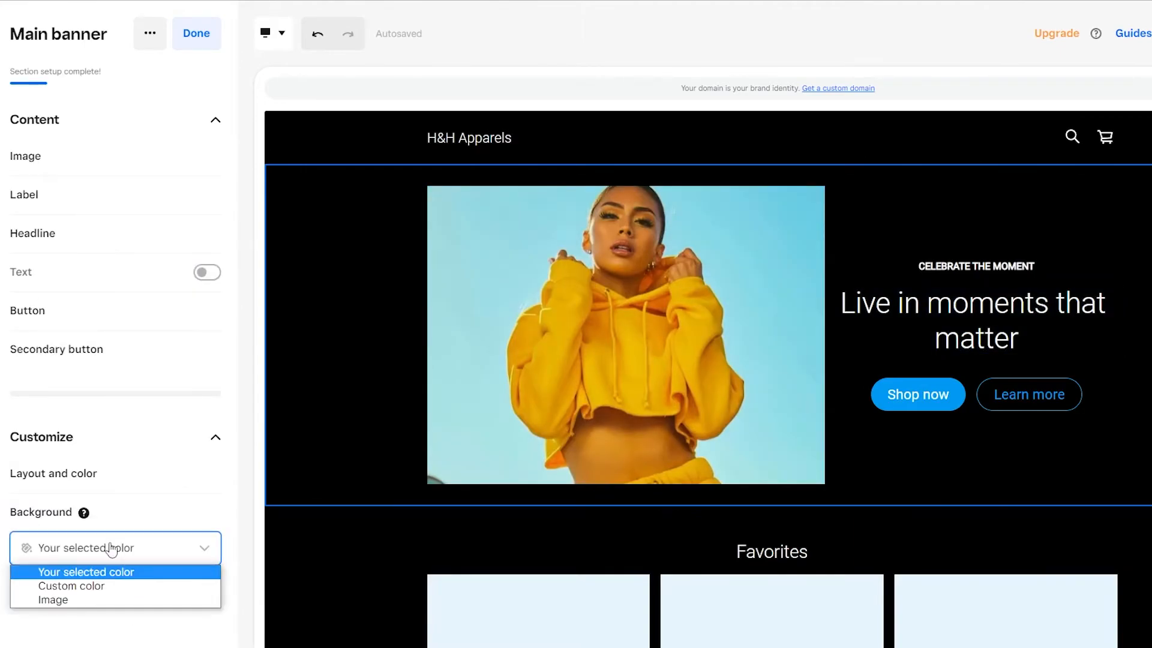
click(105, 599)
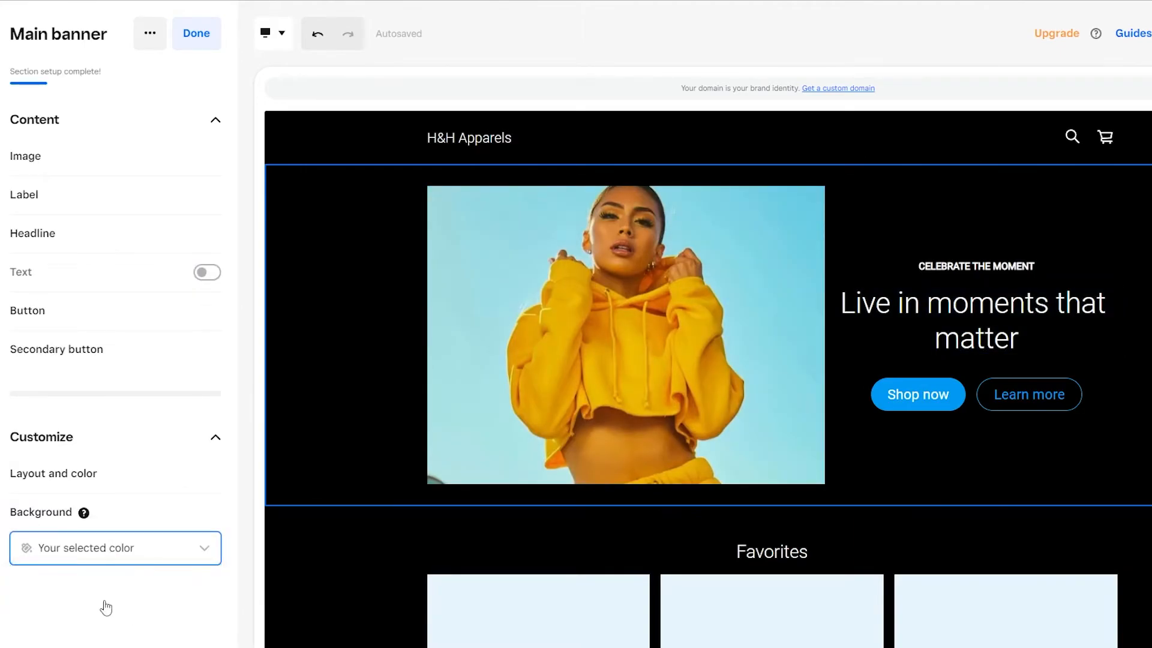
click(181, 595)
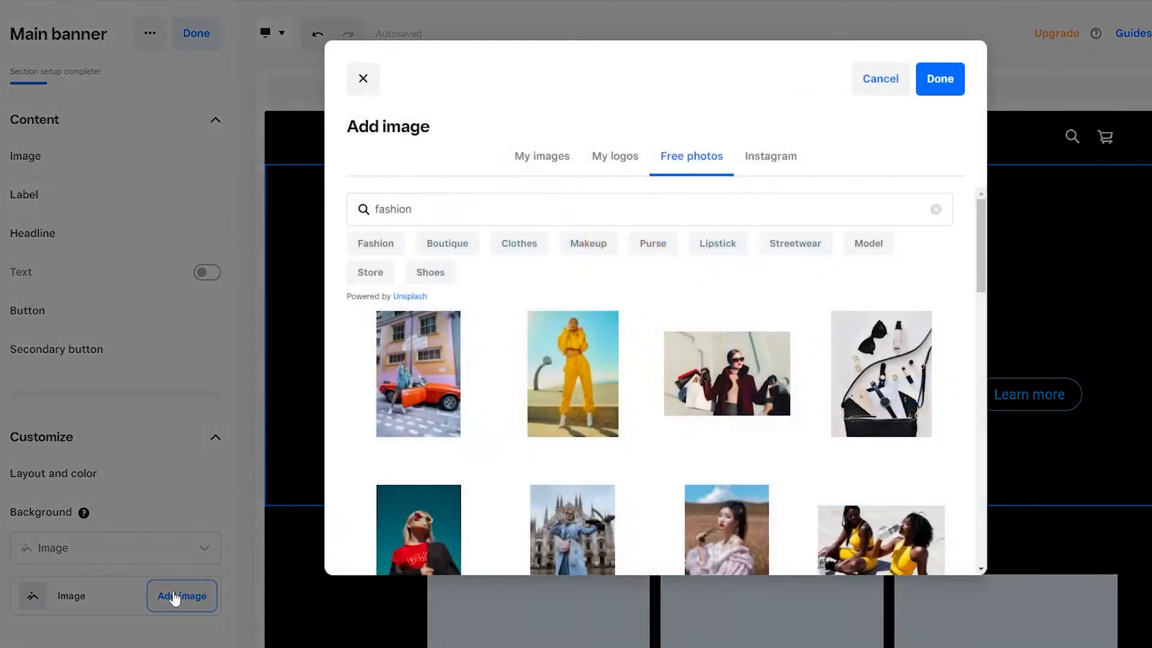
scroll(456, 408, down, 3)
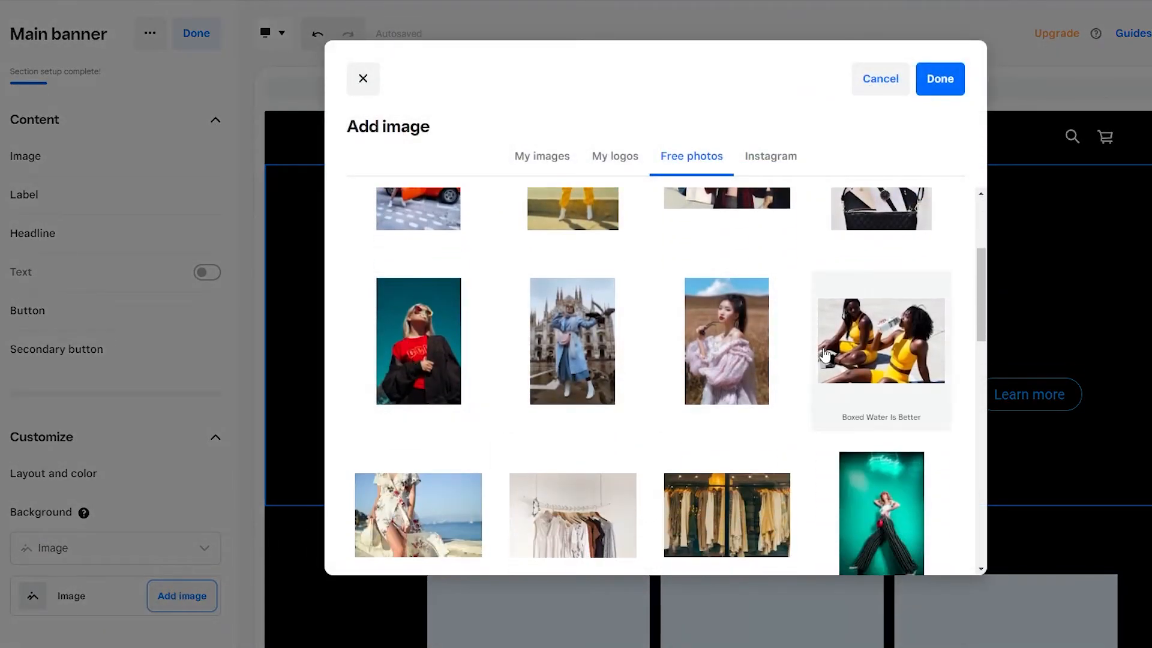
scroll(790, 368, down, 3)
scroll(426, 461, up, 5)
click(428, 472)
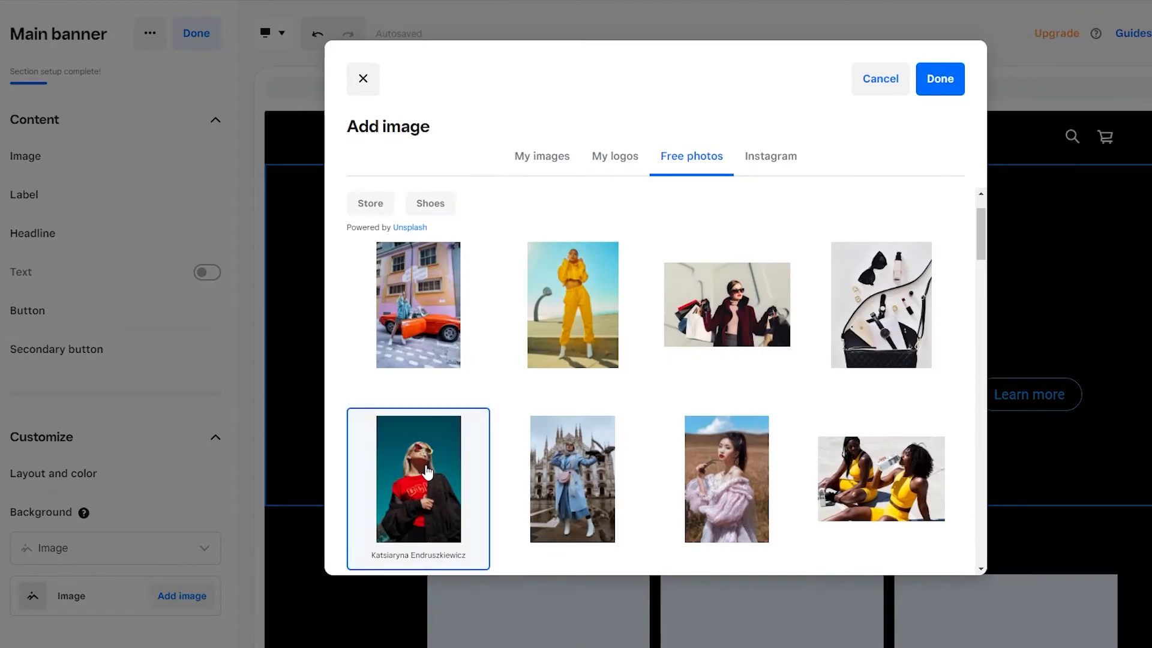
click(939, 79)
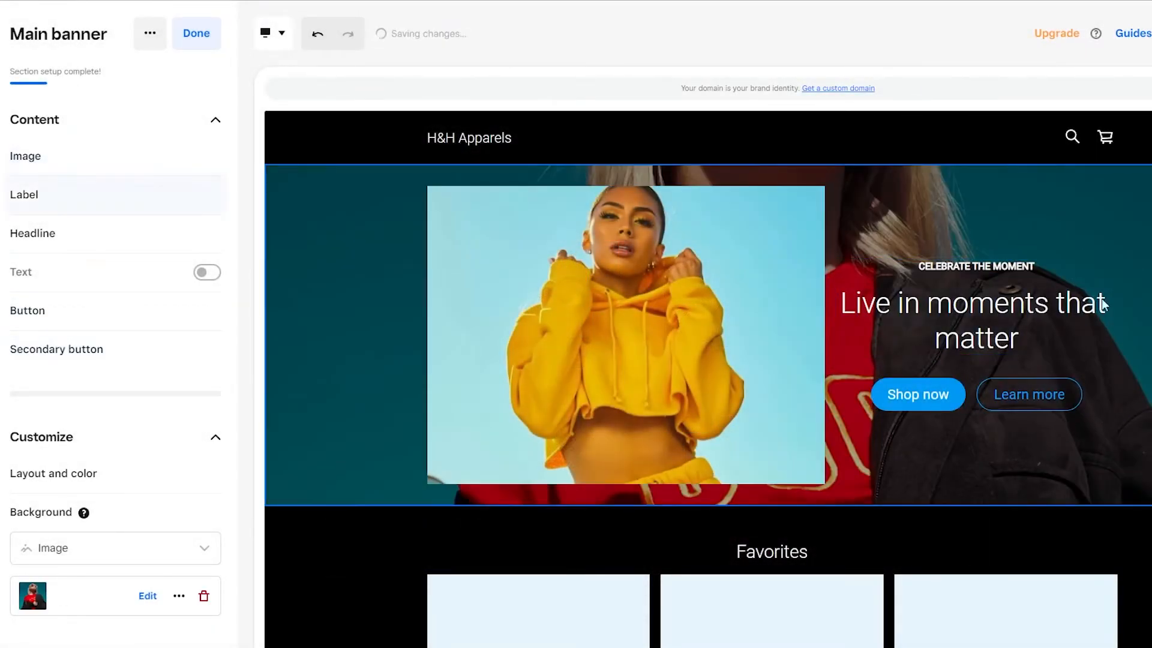
Reposition the banner's background photo to show the lower red shirt and the hand, and save the edit
click(144, 597)
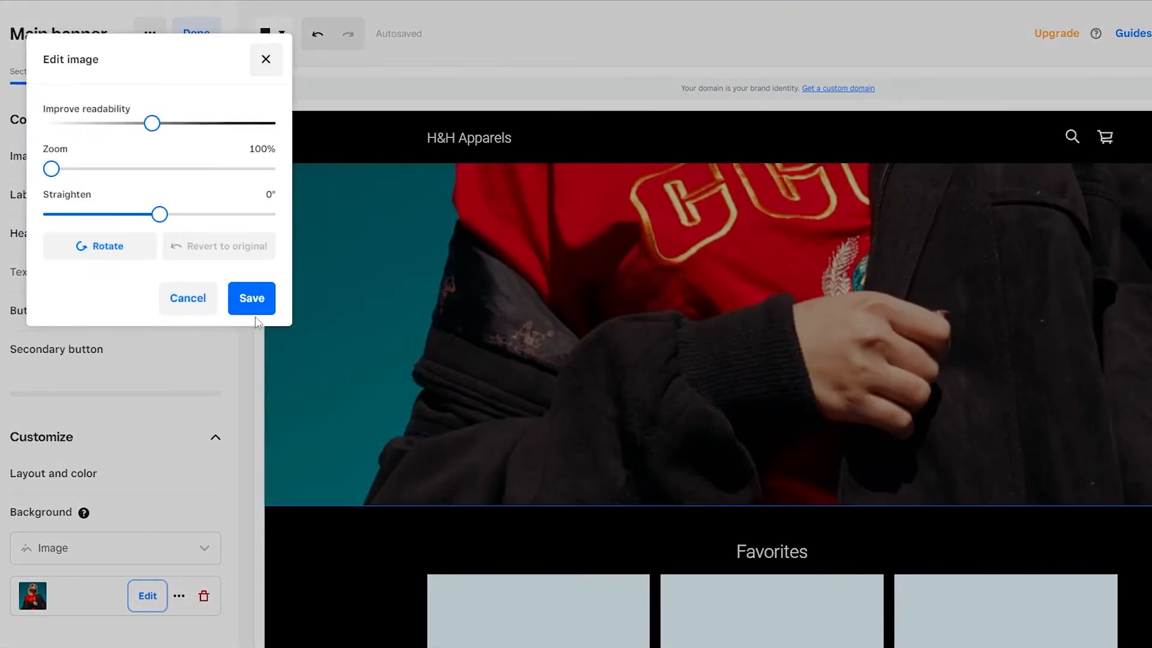
click(258, 311)
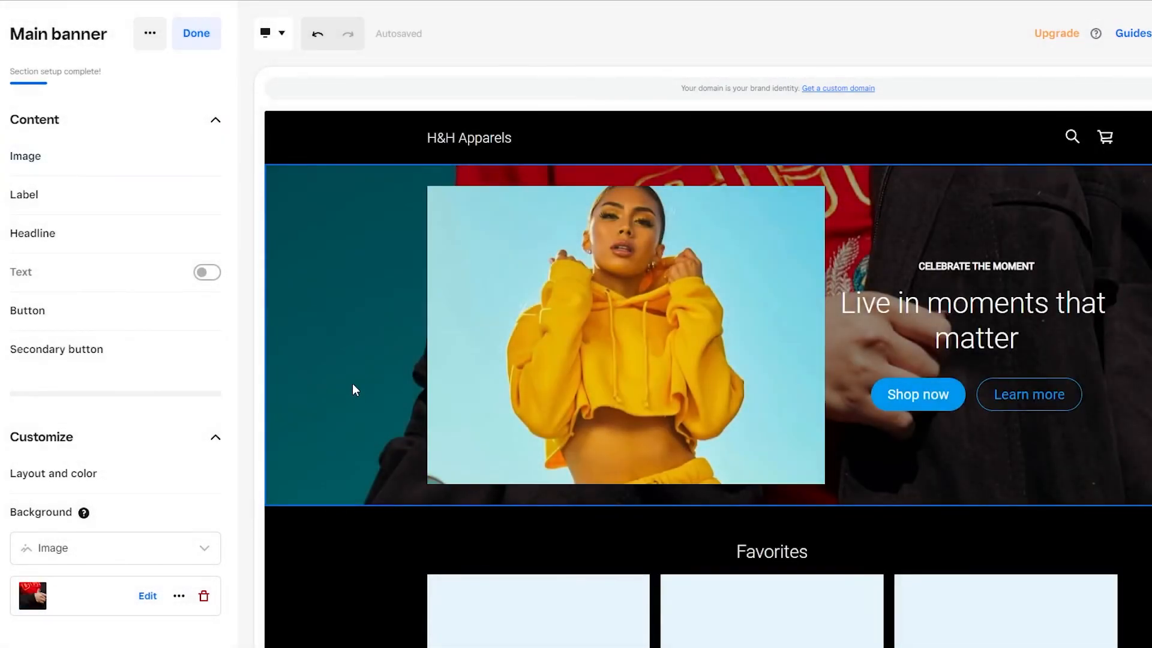
scroll(1120, 350, down, 2)
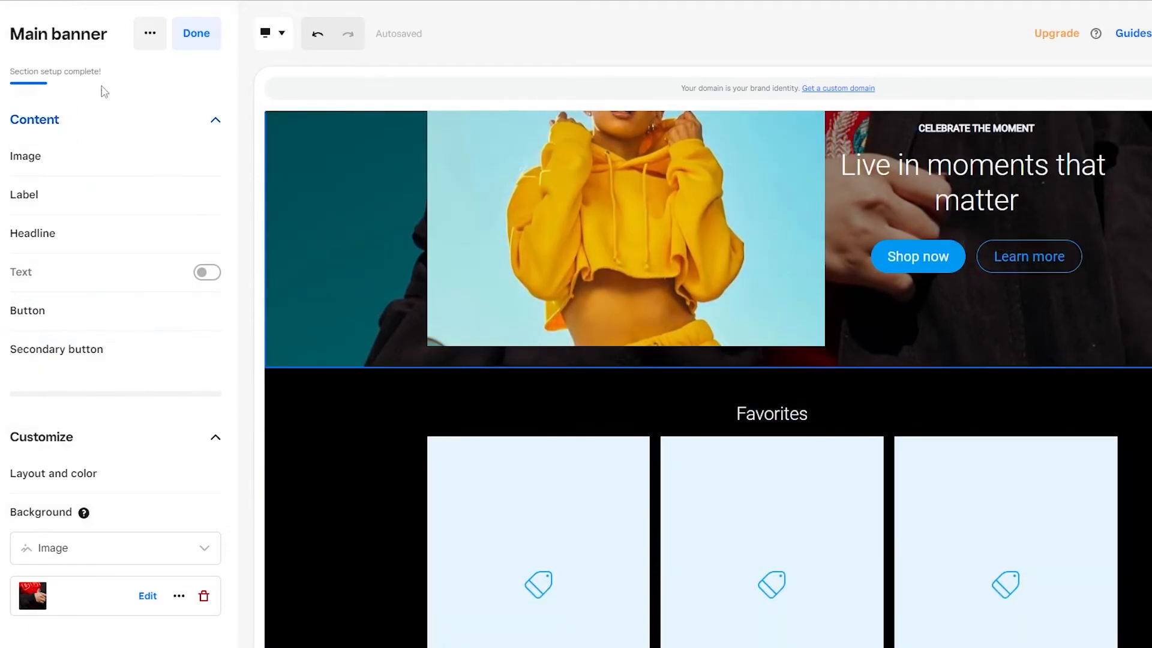
Collapse the main banner's Content and Customize settings and select the Favorites featured items section for editing
click(216, 122)
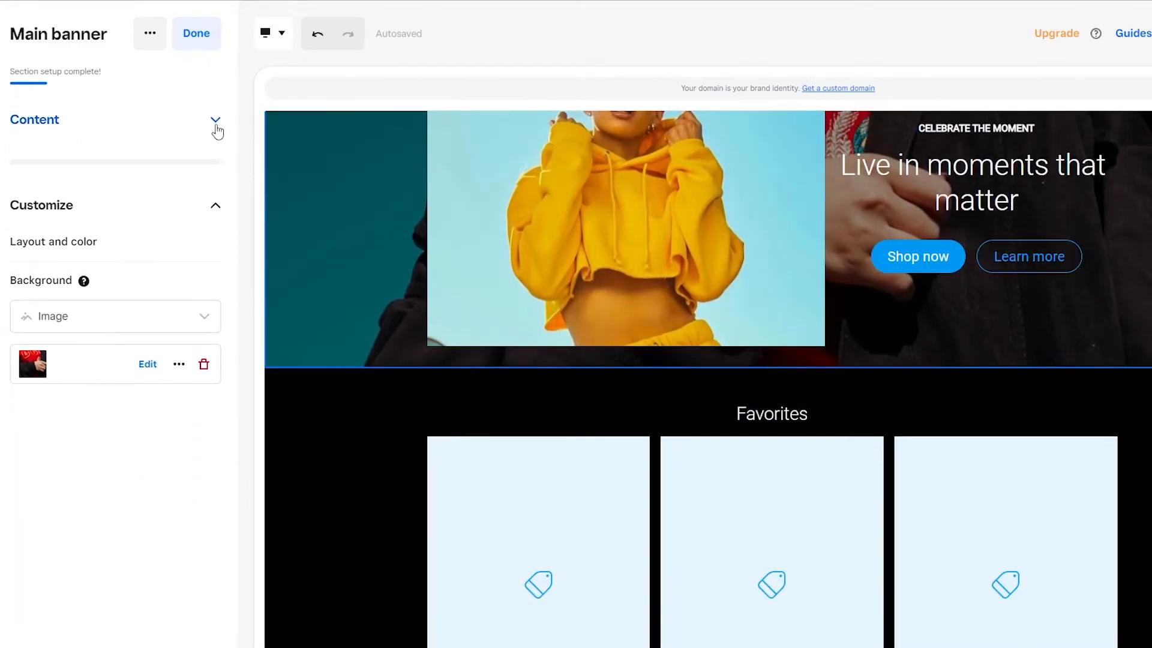
click(216, 206)
click(365, 344)
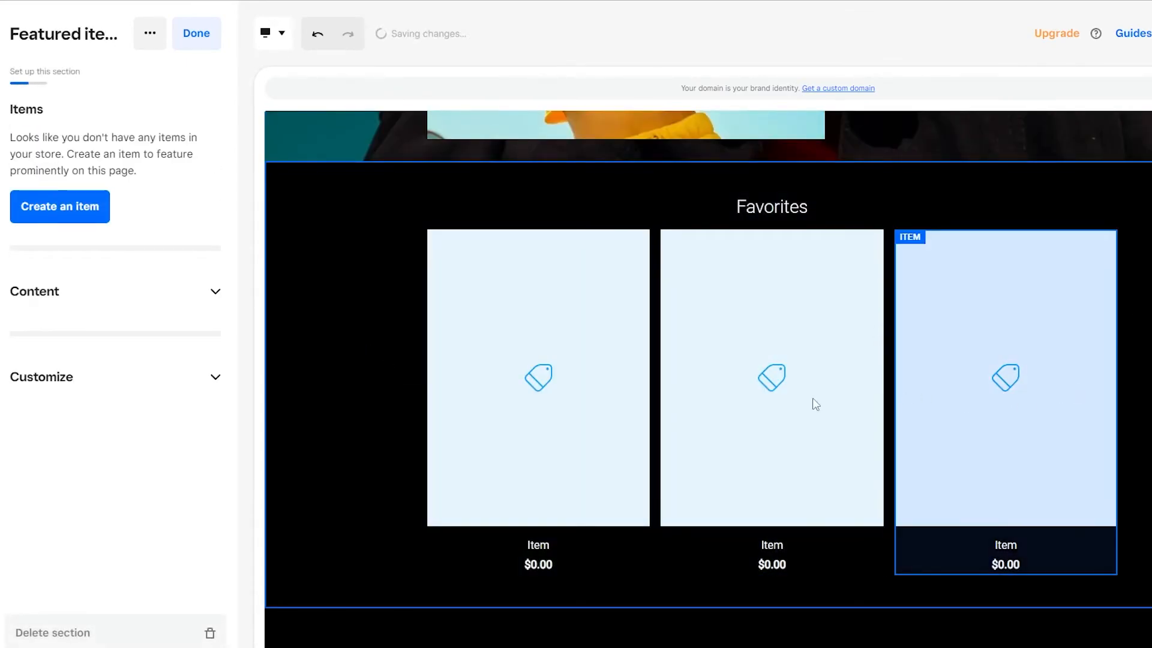
Start a new store item for the Favorites section with the title Shirt and a price of $50
click(96, 219)
click(536, 261)
scroll(535, 261, down, 1)
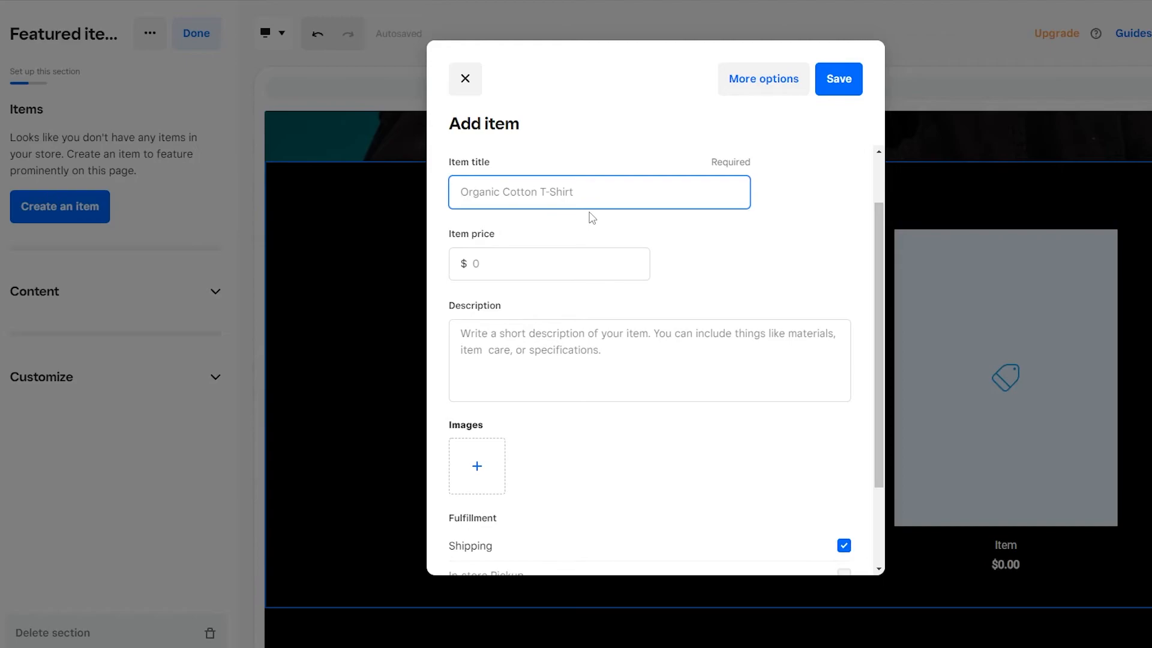
text(Shirt)
click(545, 264)
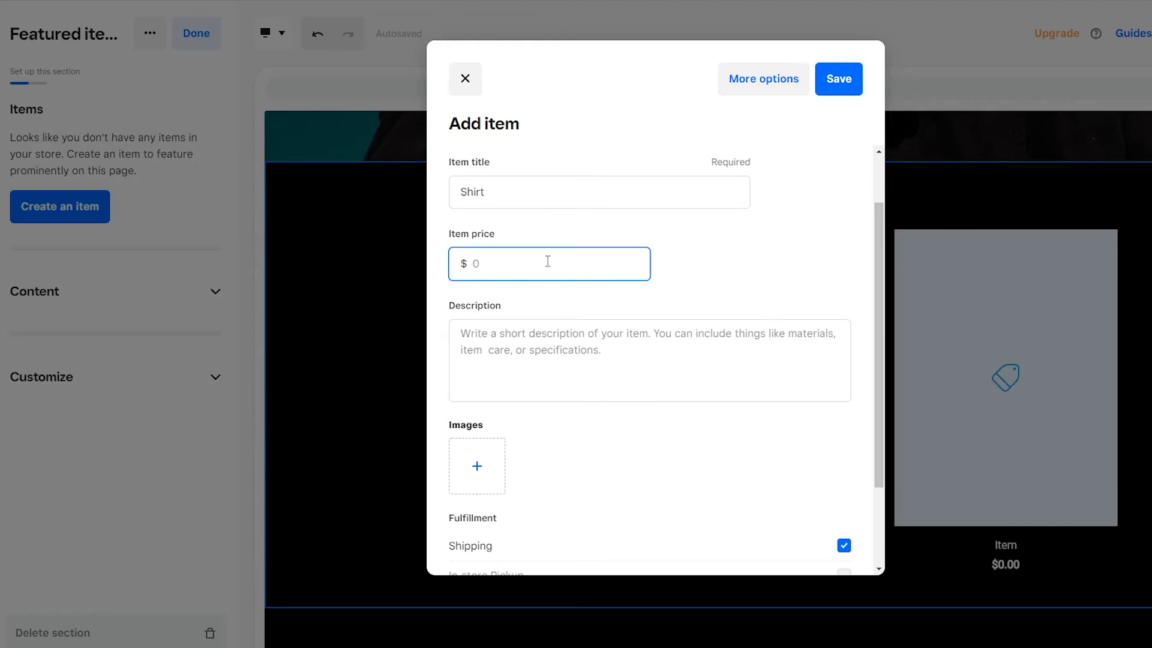
Describe the item as "it's a nice shirt", add the photo of the woman in white, and save the item
click(601, 369)
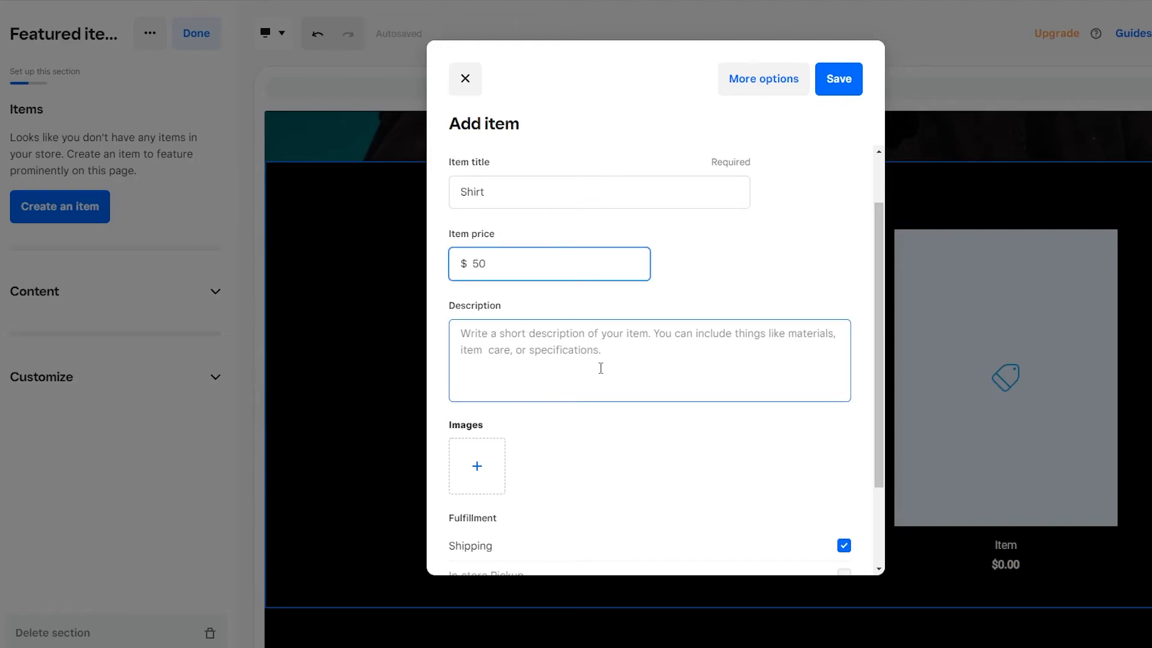
click(600, 367)
text(It's a new shirt)
scroll(539, 360, down, 2)
click(488, 349)
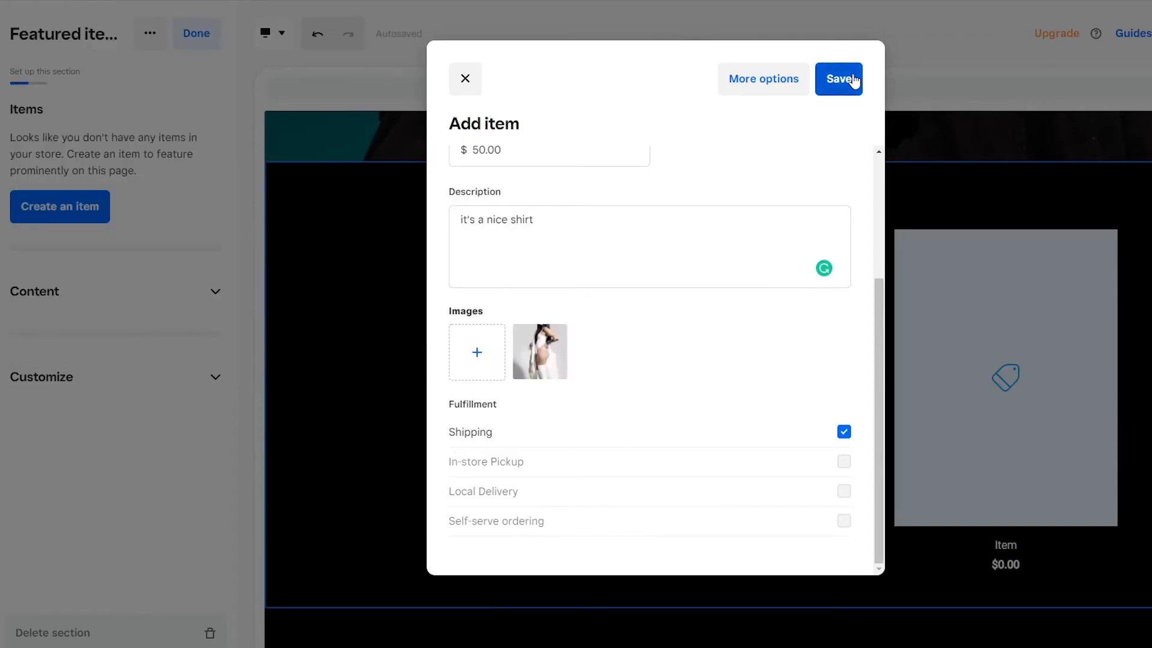
click(840, 78)
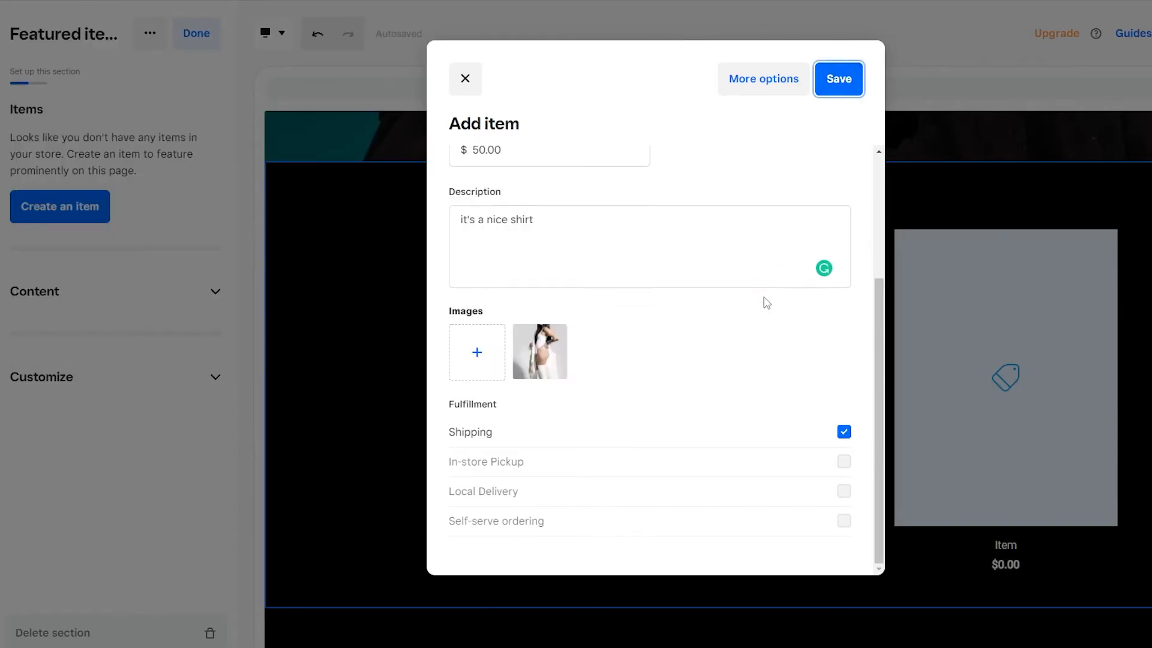
Try the 3:2 shape for the featured item images and choose 2:3
click(201, 325)
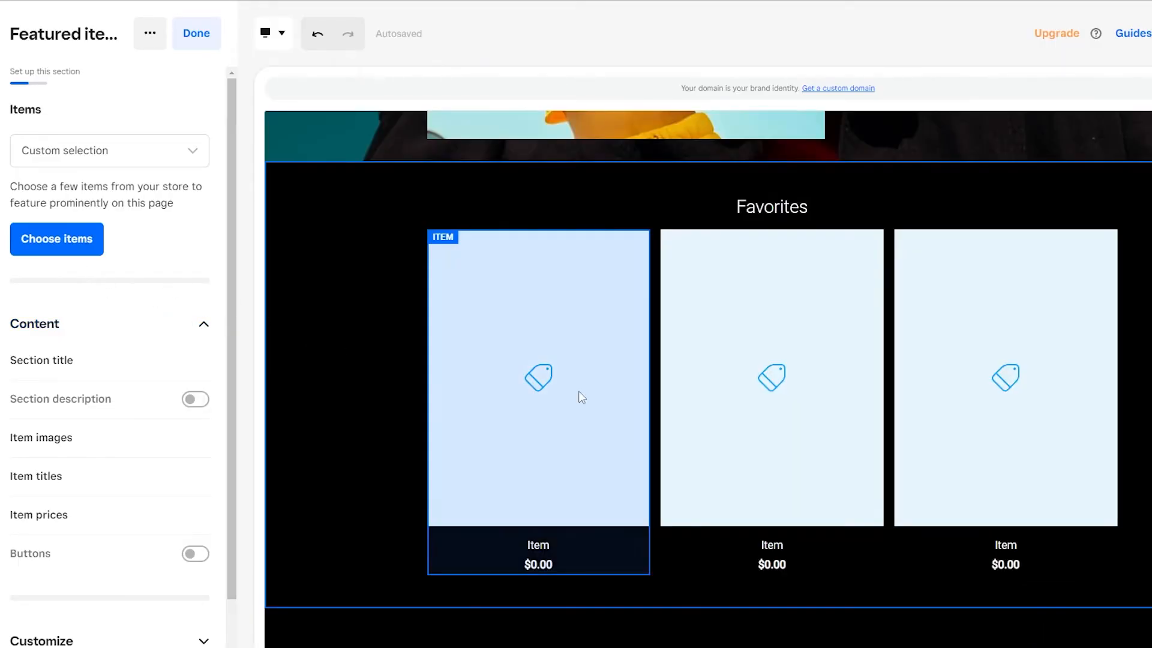
scroll(651, 362, down, 3)
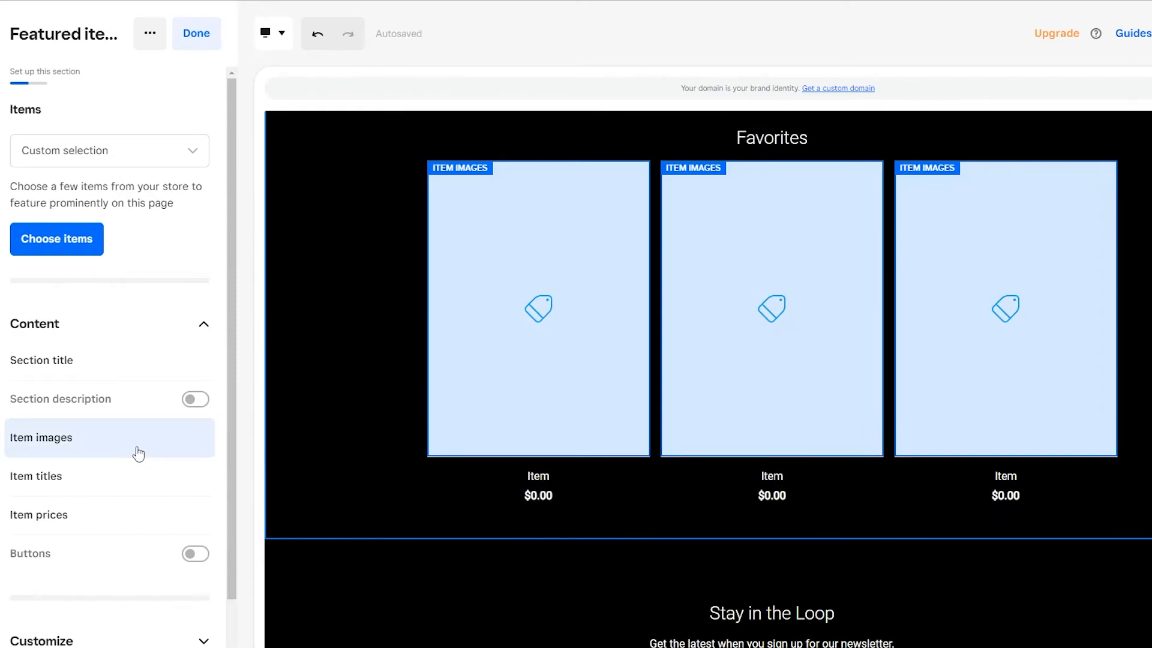
click(139, 454)
scroll(128, 420, down, 3)
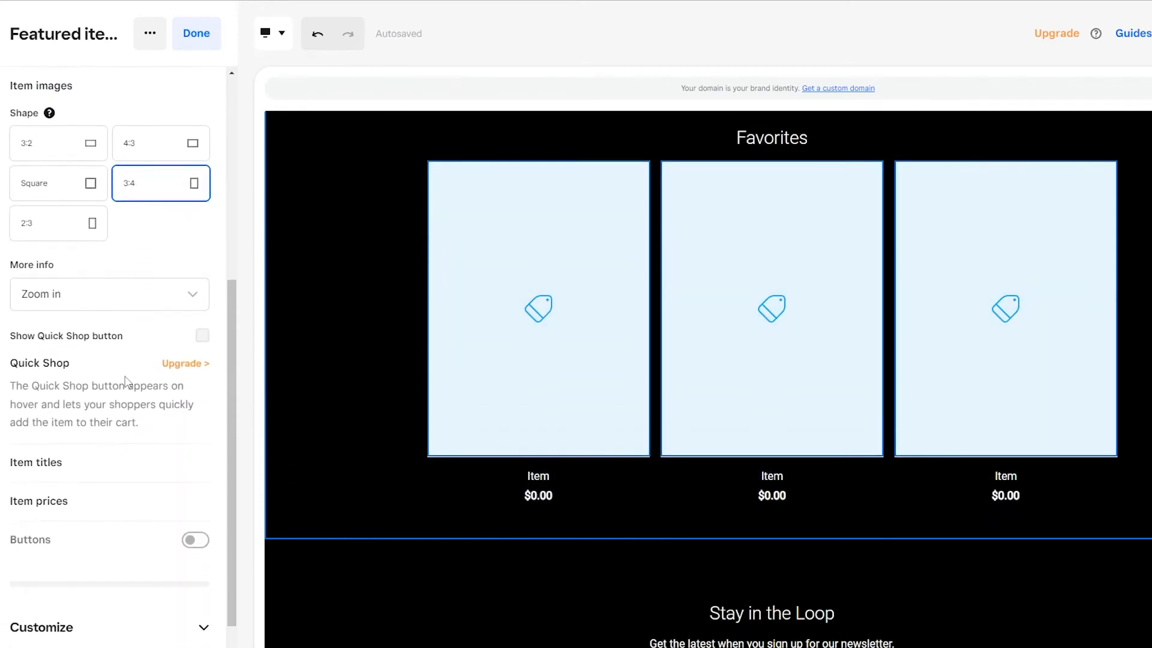
click(62, 175)
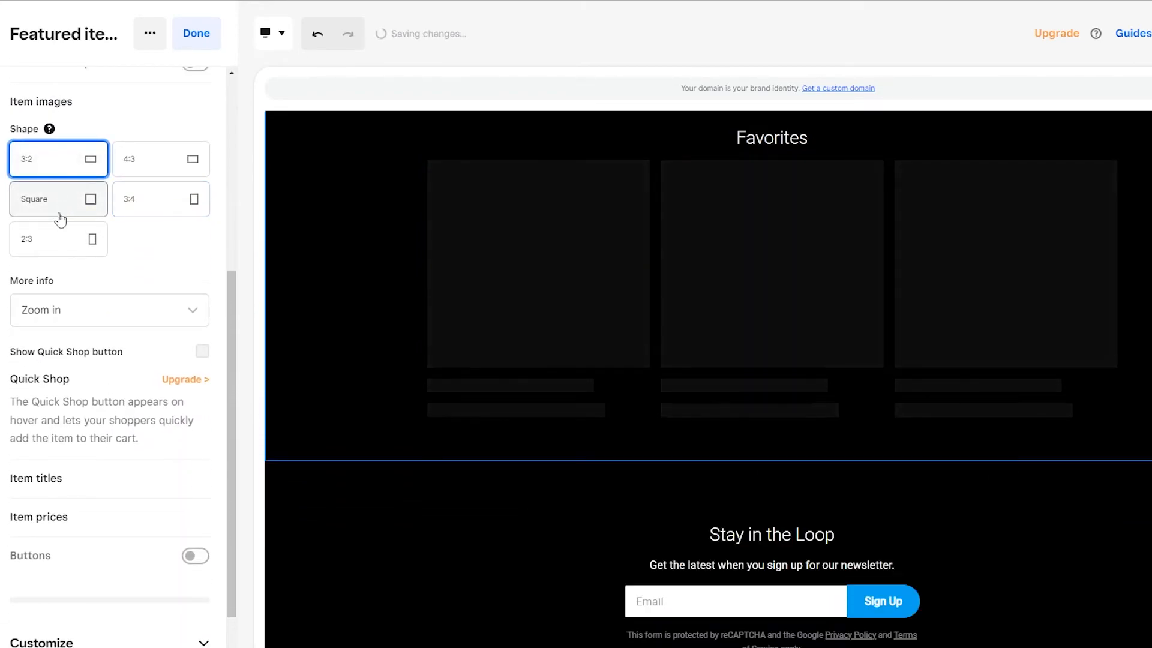
click(63, 247)
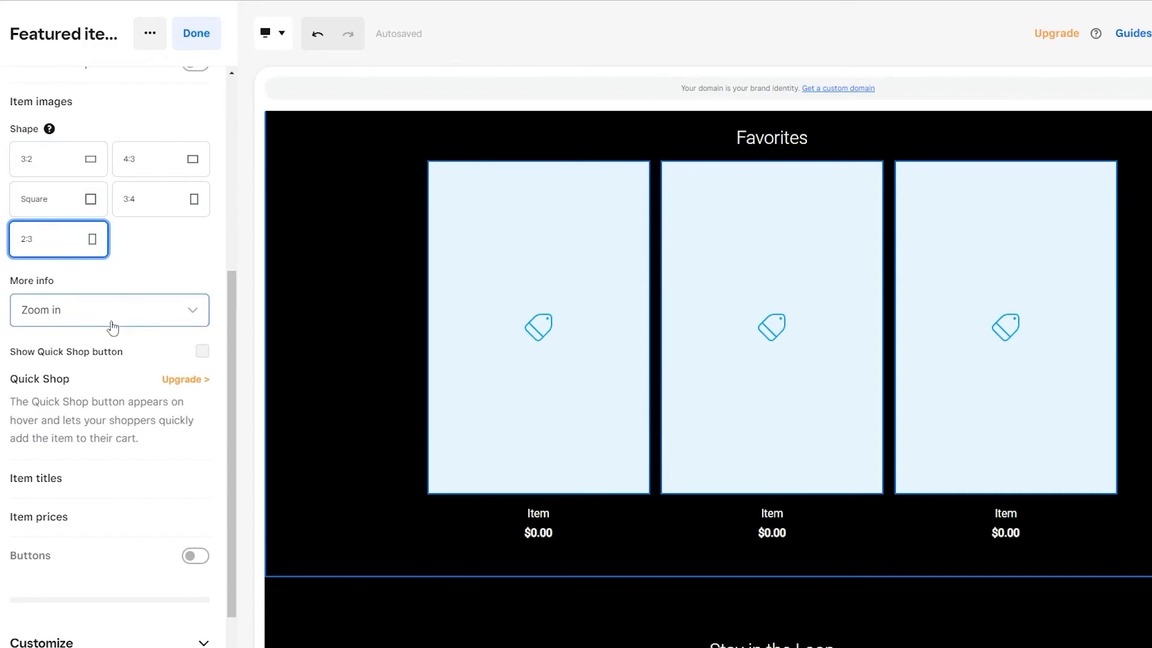
Set the featured item images' More info option to Image fade
scroll(144, 327, down, 1)
click(154, 247)
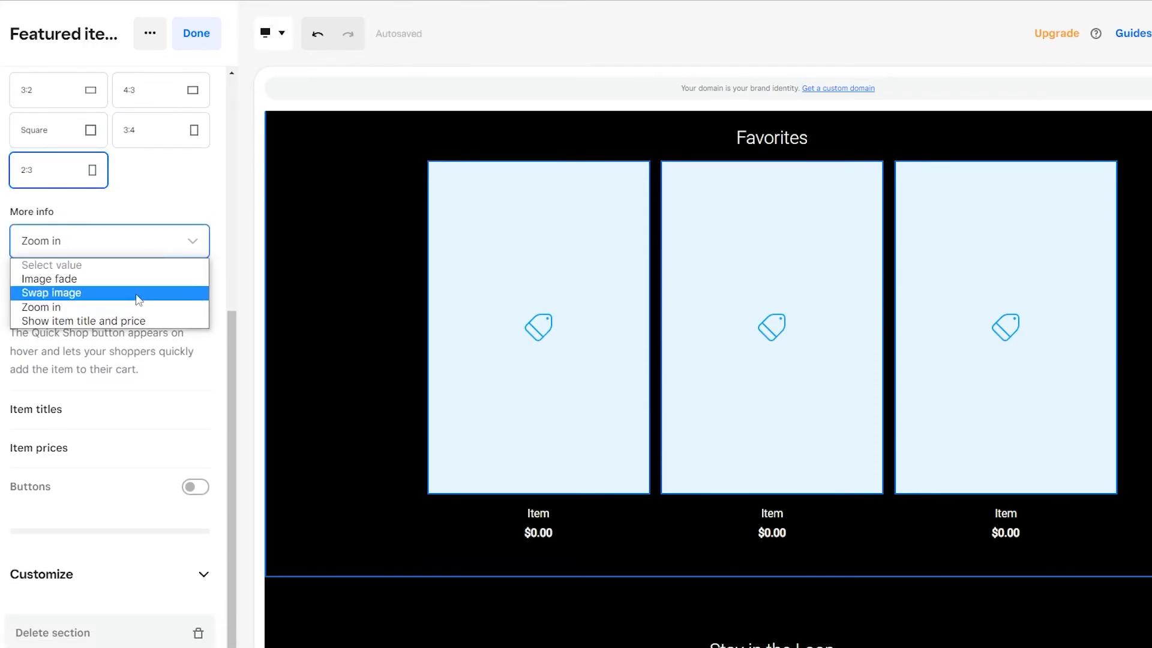
click(141, 279)
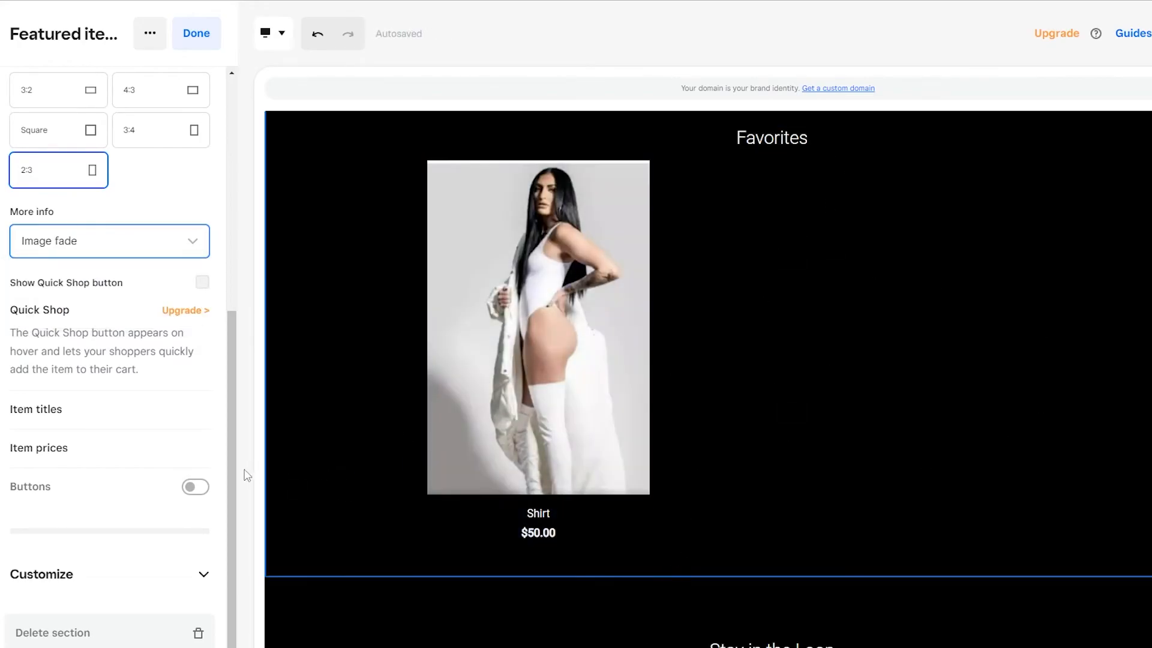
Try hiding the item titles and item prices in the Favorites section, and turn both back on
scroll(246, 474, up, 6)
scroll(838, 484, down, 1)
scroll(839, 487, down, 5)
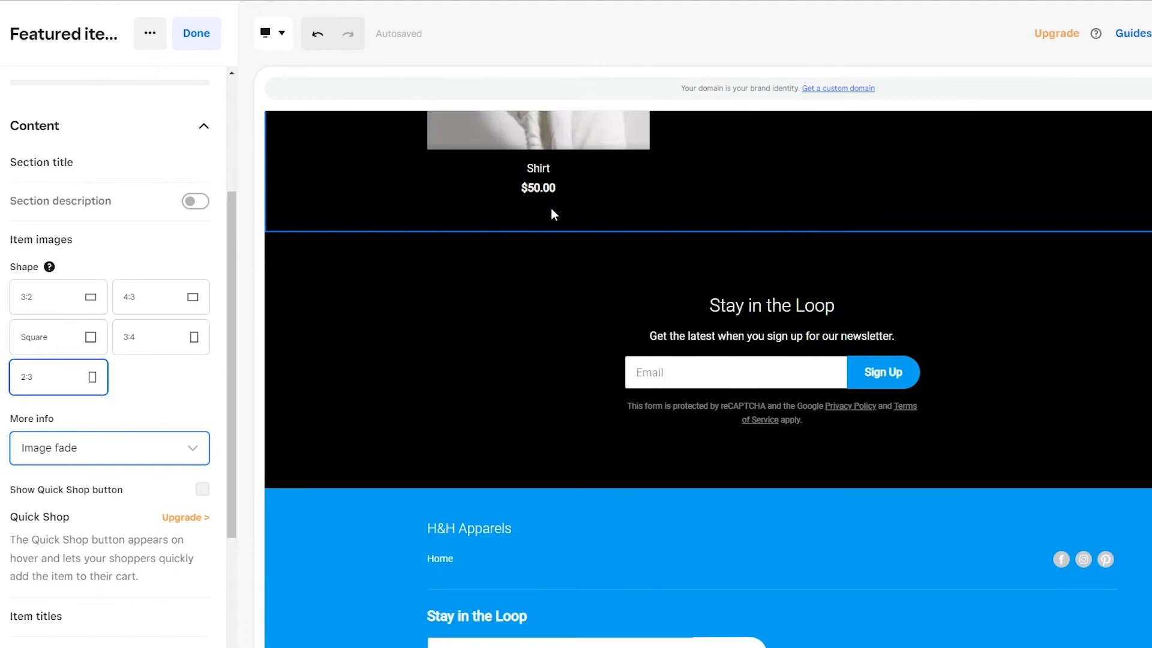
scroll(184, 462, down, 4)
click(193, 409)
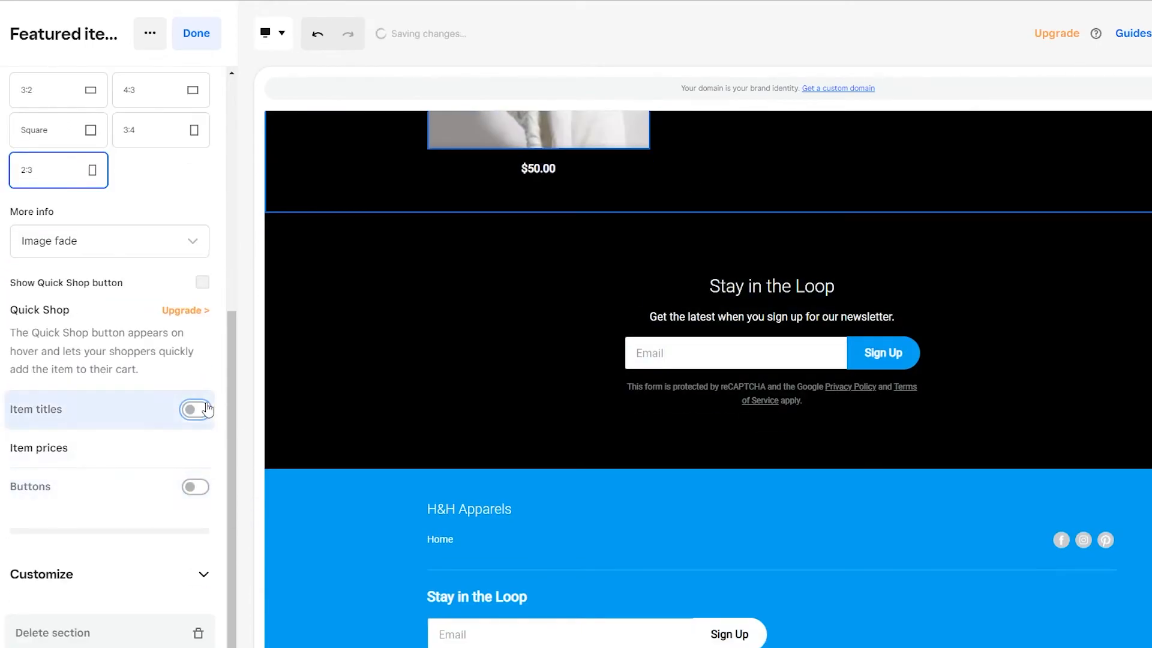
click(196, 415)
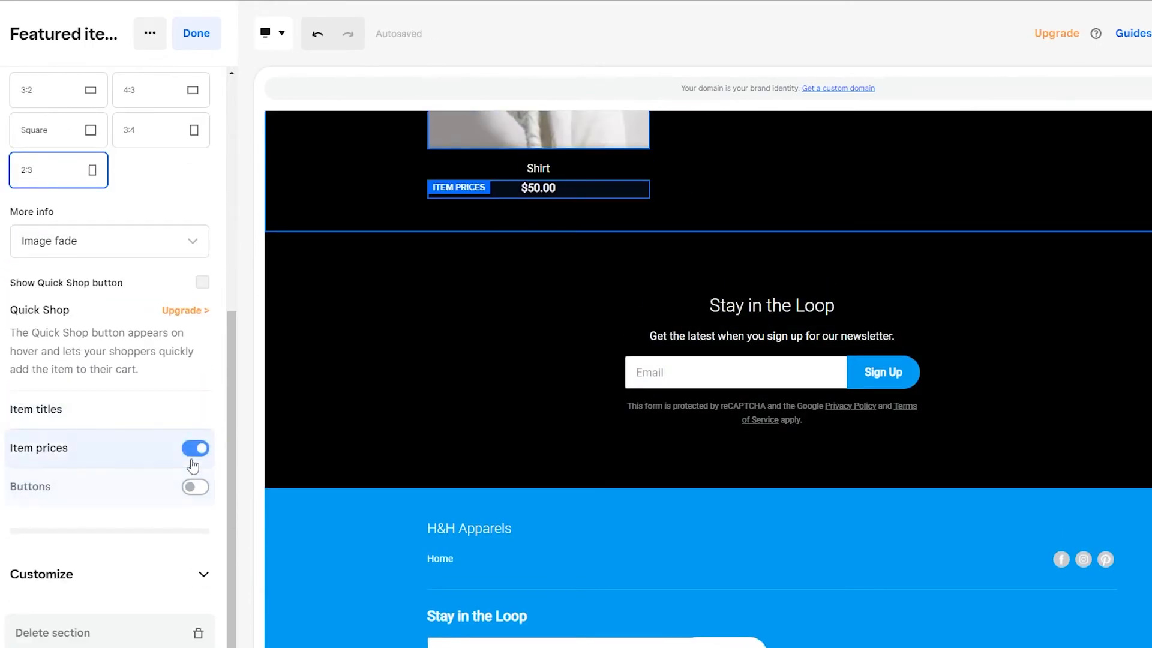
click(194, 451)
click(193, 449)
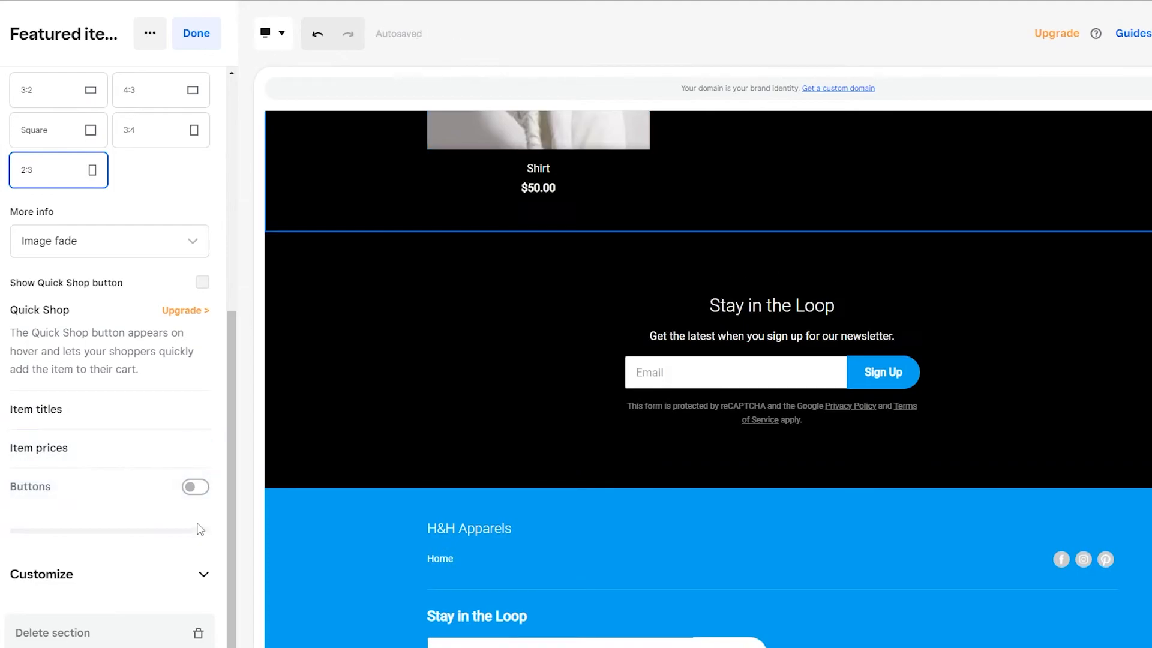
Turn on the item buttons in the Featured items section and finish editing that section
click(193, 488)
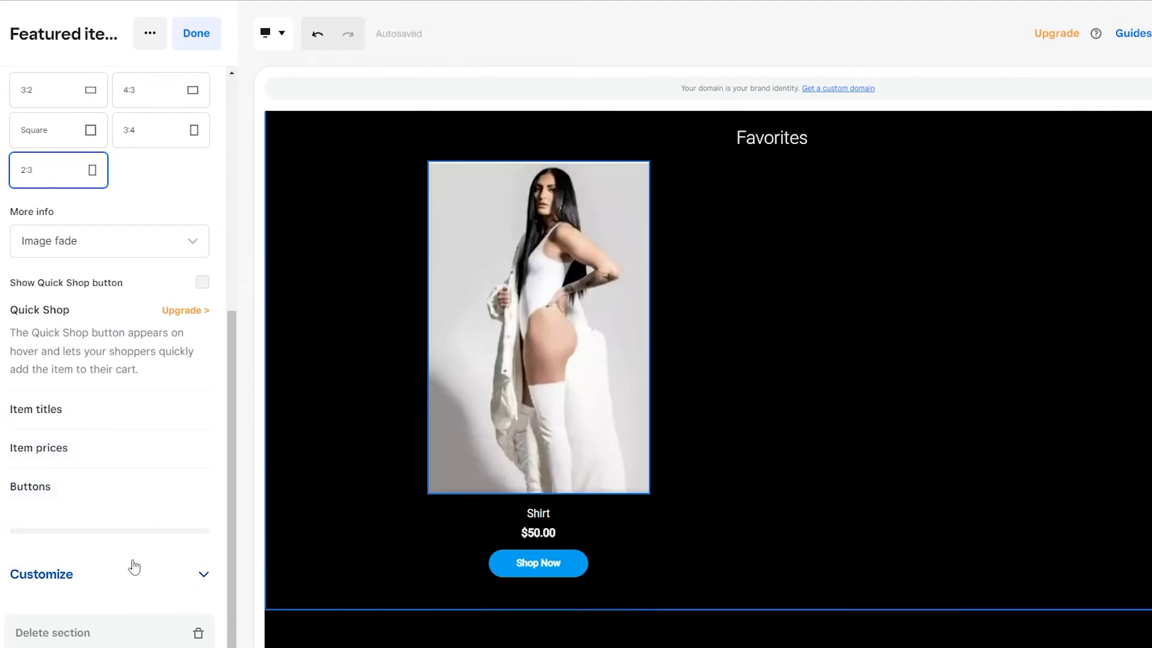
scroll(134, 570, up, 6)
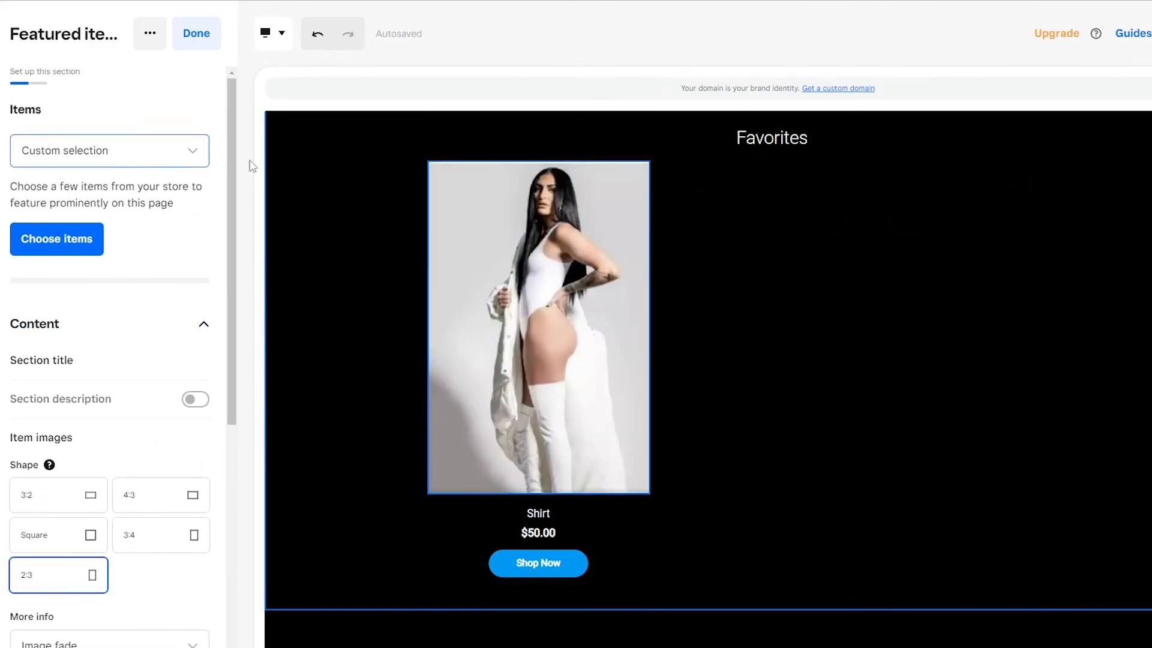
scroll(480, 371, down, 8)
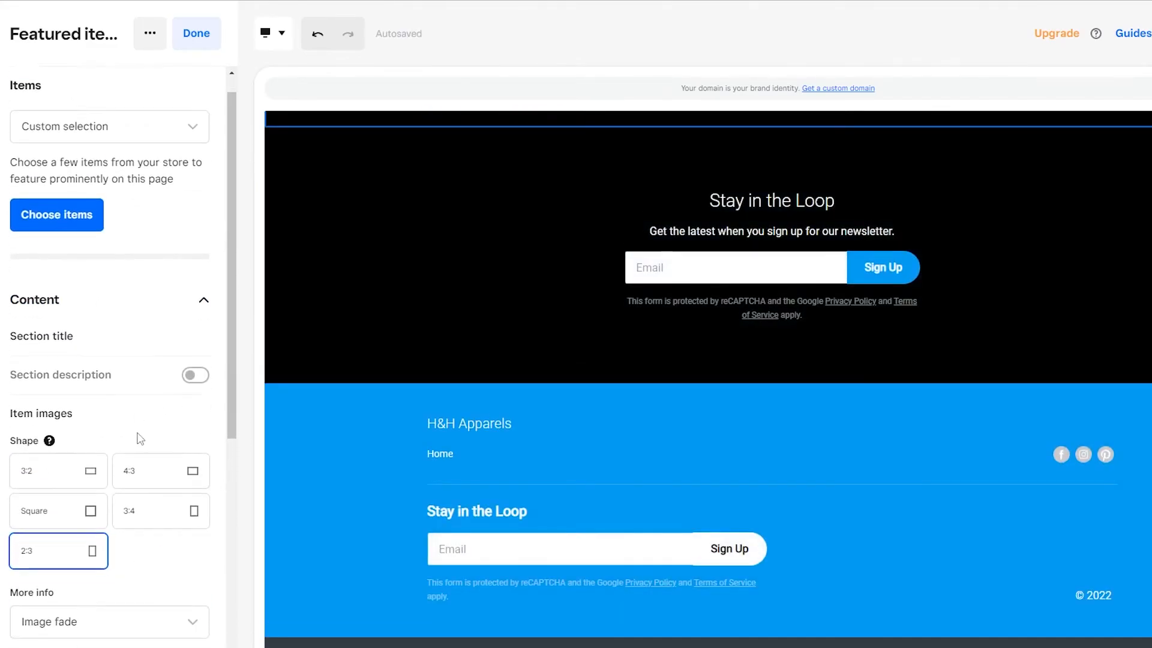
click(190, 42)
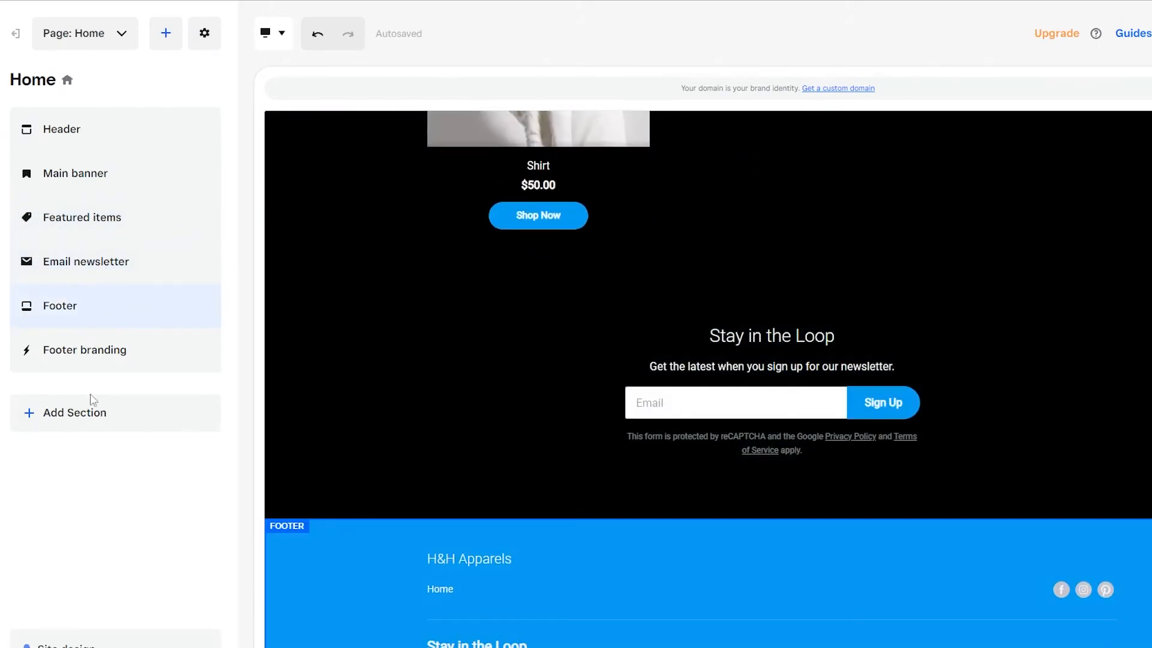
Add a Video section with the centered title-above-video layout to the home page and close its settings
click(146, 411)
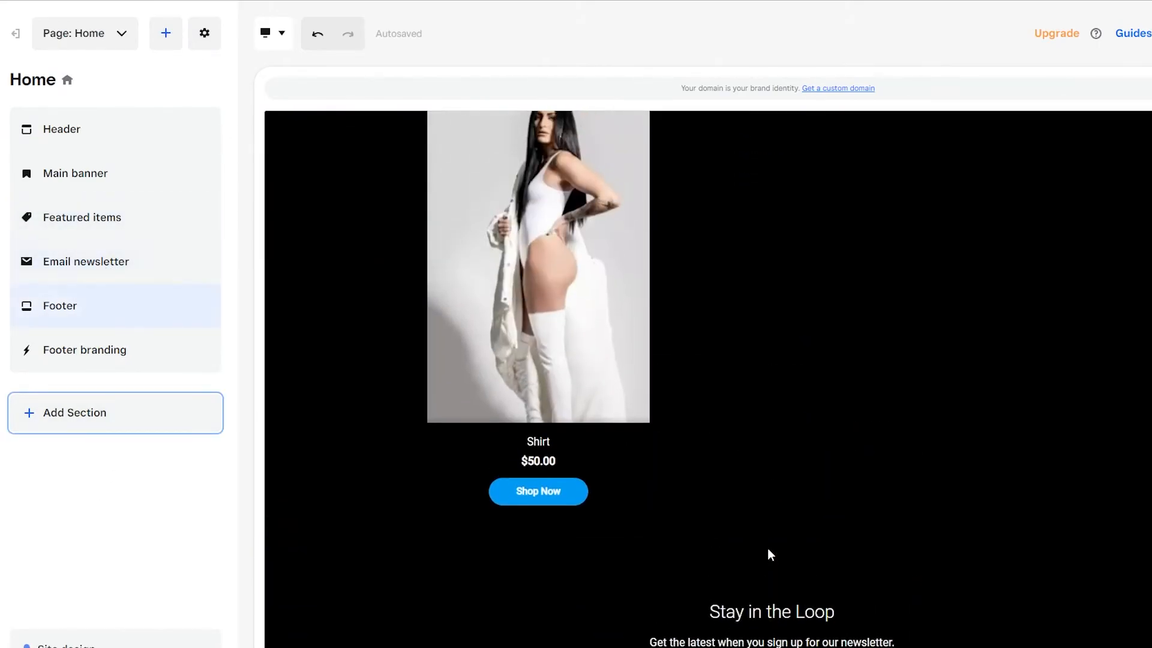
scroll(764, 504, down, 3)
scroll(679, 548, up, 3)
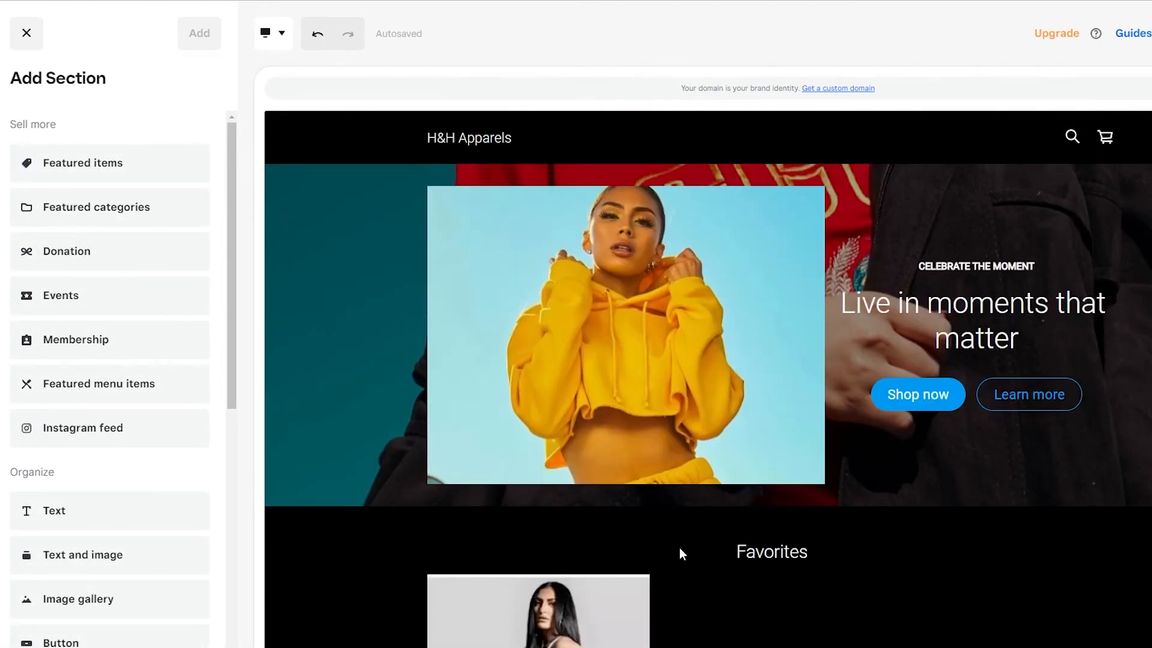
scroll(204, 588, down, 3)
scroll(288, 540, down, 2)
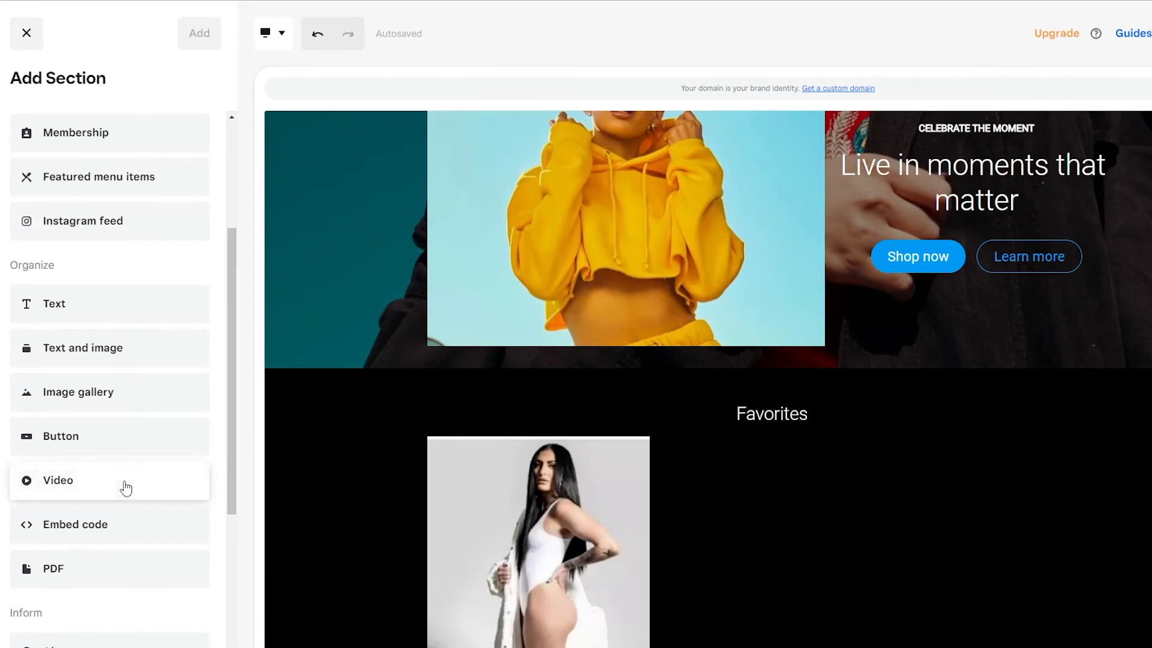
scroll(123, 485, up, 3)
scroll(126, 444, down, 4)
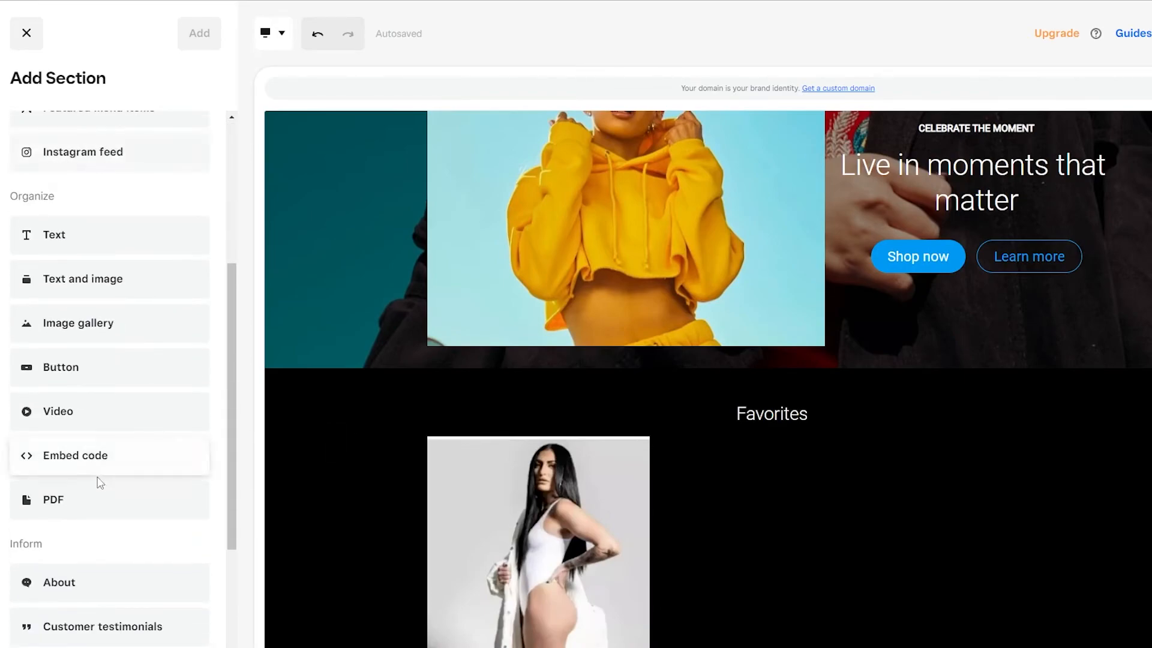
click(109, 427)
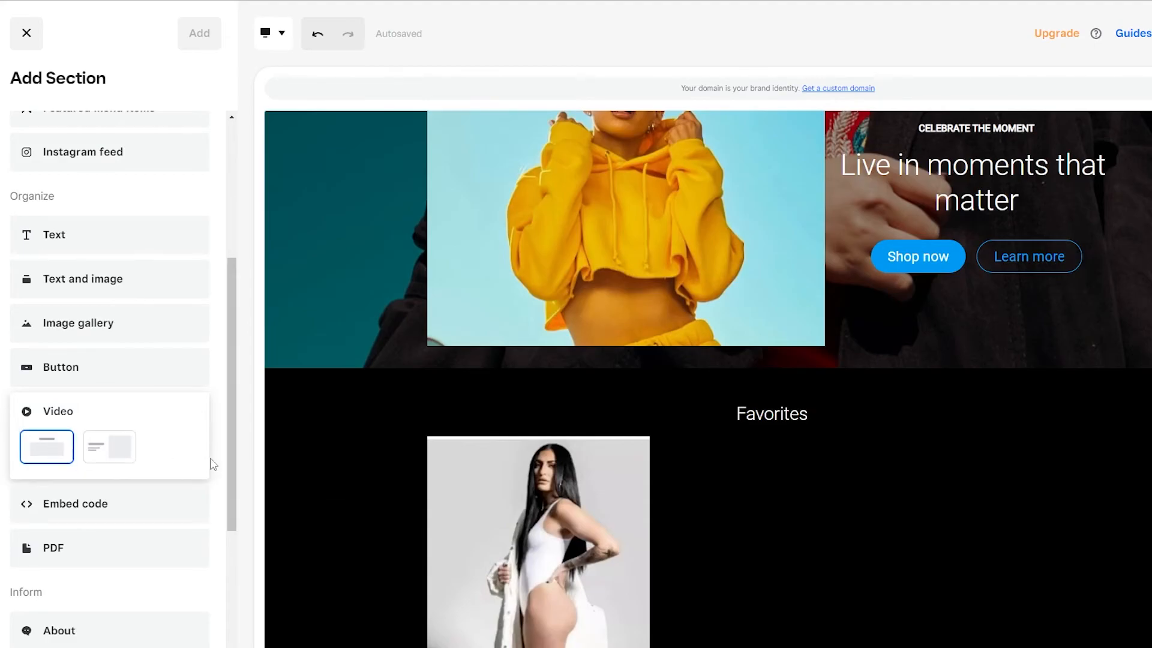
drag(123, 444, 699, 204)
scroll(499, 384, up, 2)
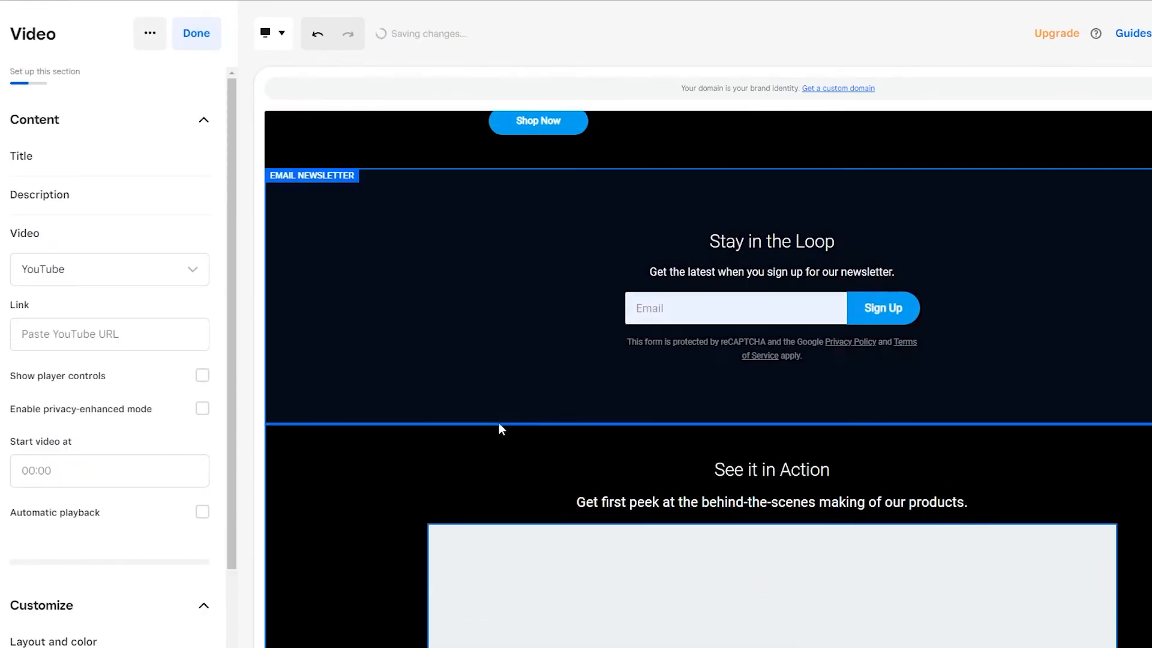
scroll(690, 522, down, 2)
scroll(596, 488, down, 4)
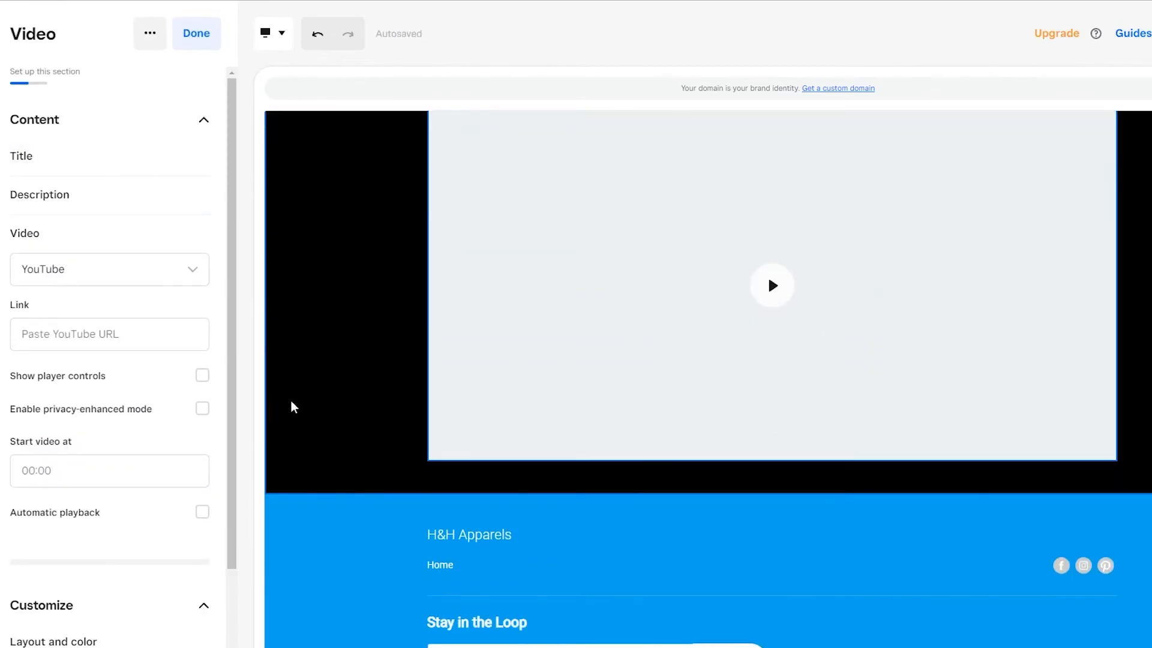
click(196, 34)
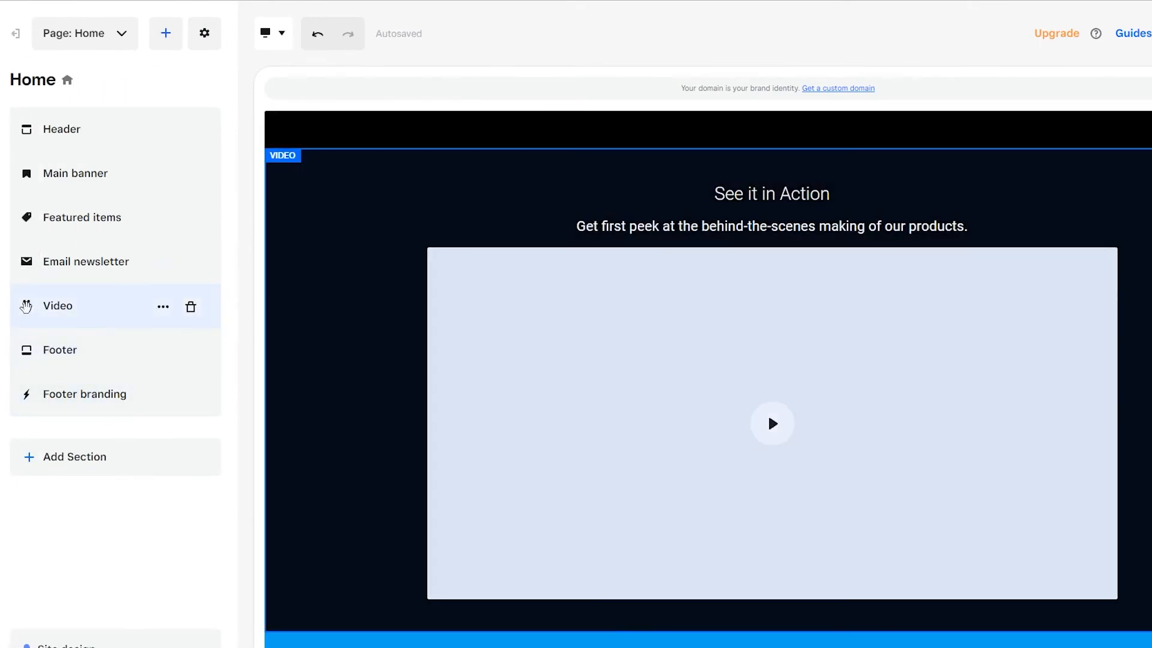
Move the Video section above the Email newsletter section and check its placement on the page
drag(27, 306, 54, 263)
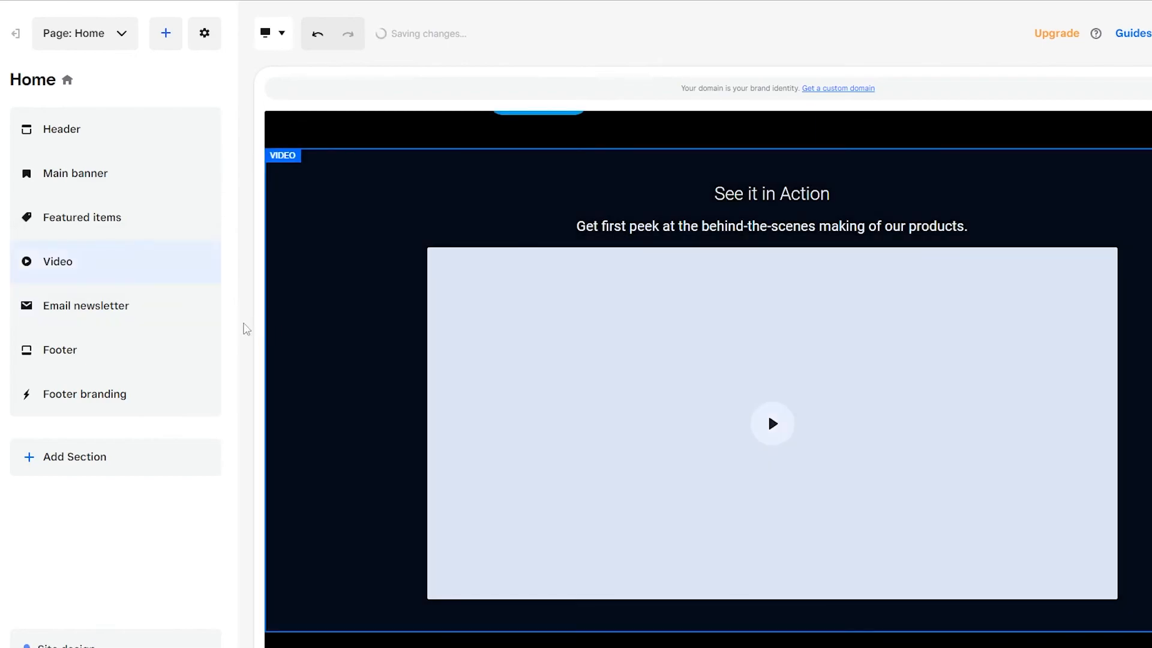
scroll(638, 210, up, 5)
scroll(653, 408, down, 10)
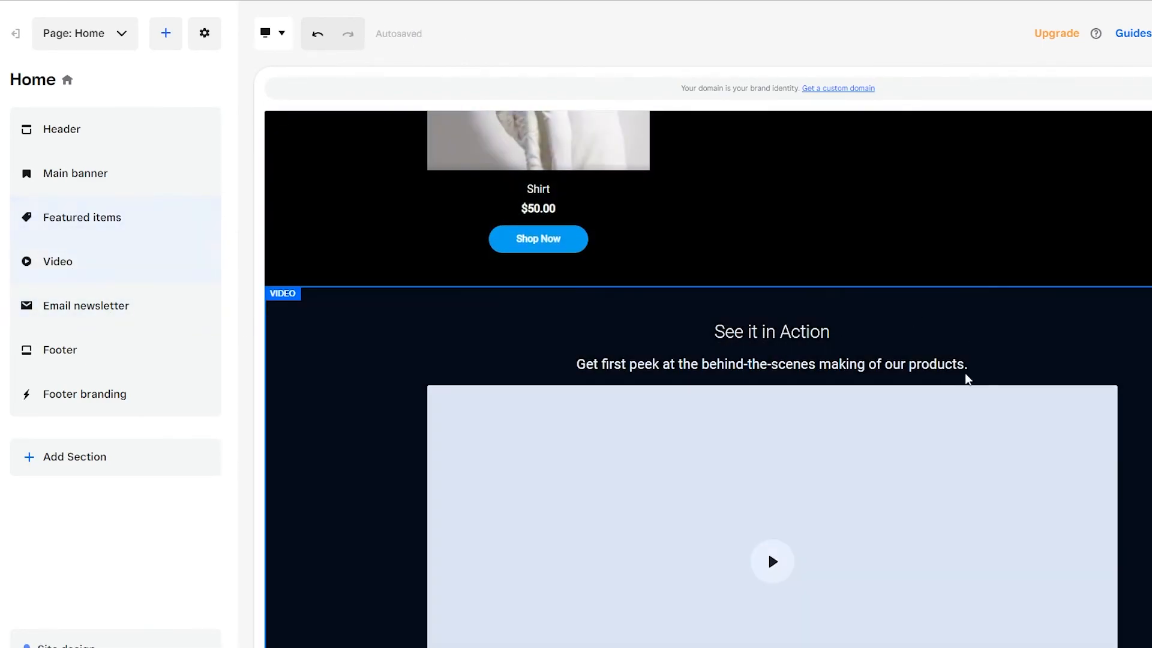
scroll(683, 408, up, 5)
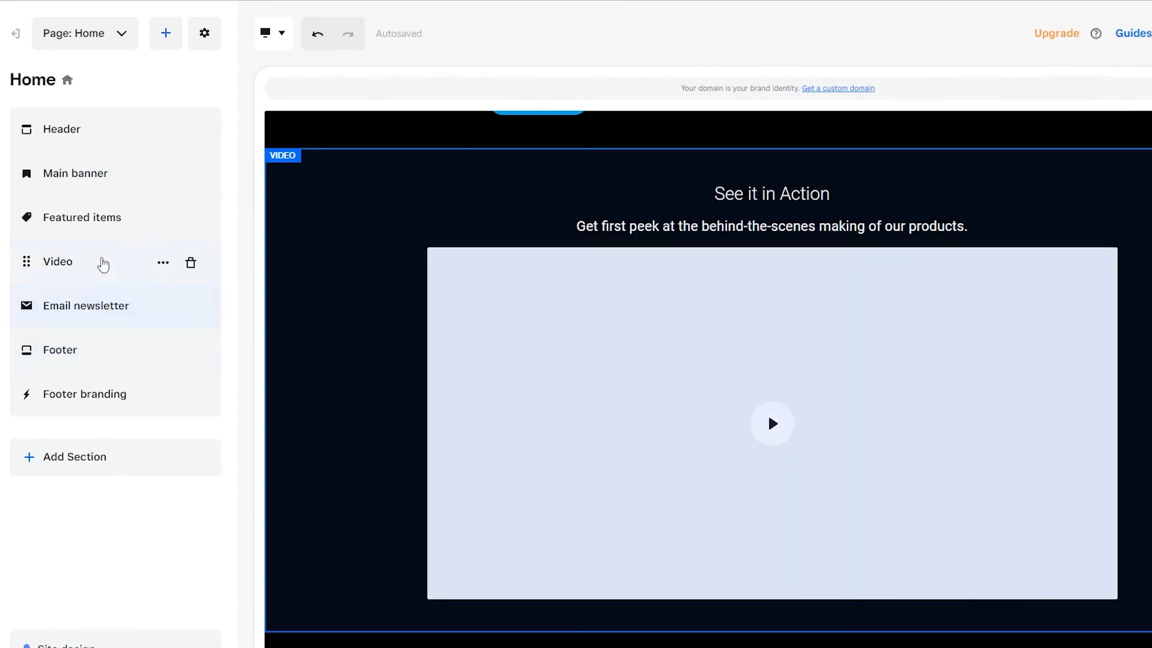
Find the "Kvell Apparel Co. - Clothing Brand Promo Video" on YouTube and paste its URL as the Video section's link
click(102, 263)
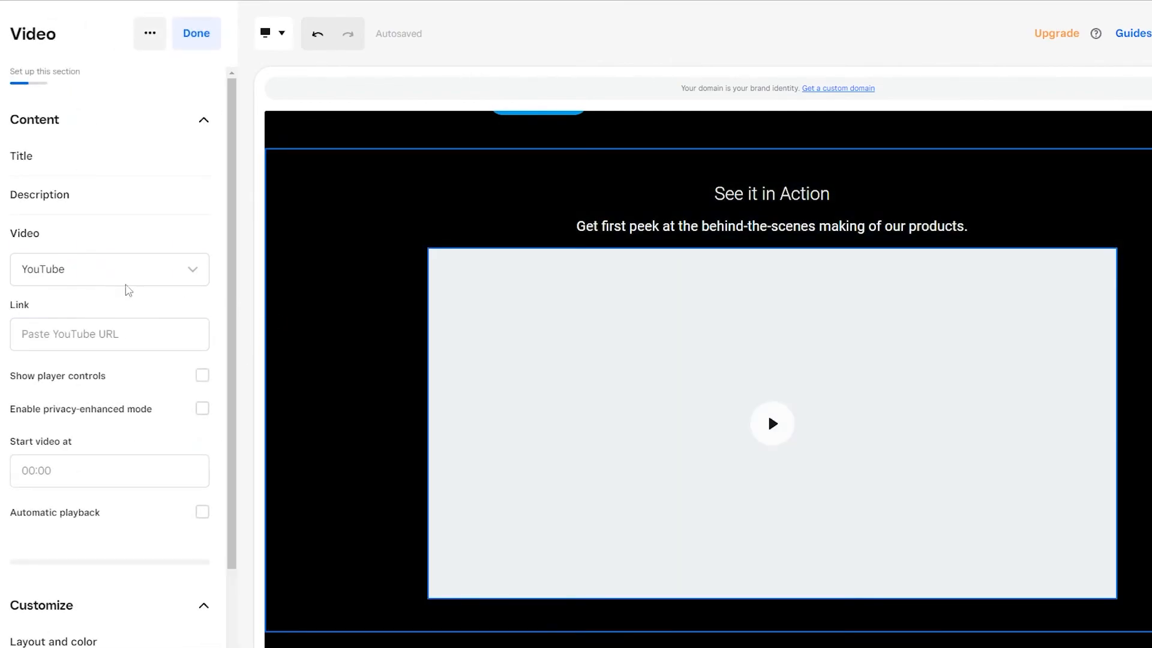
click(198, 327)
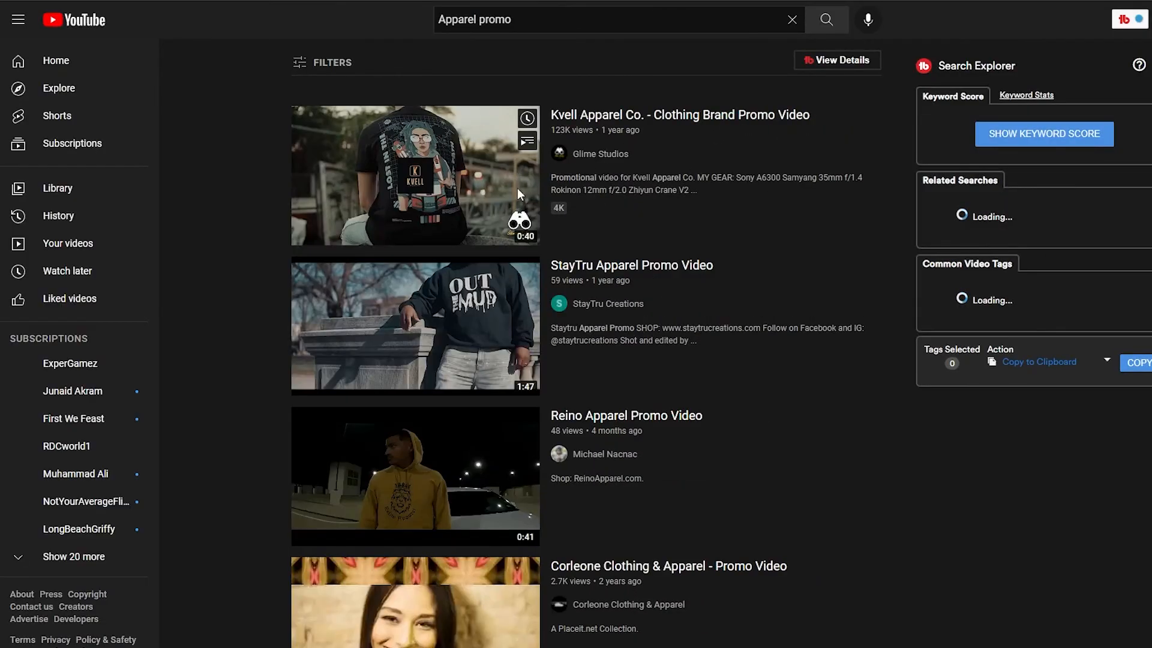
click(428, 211)
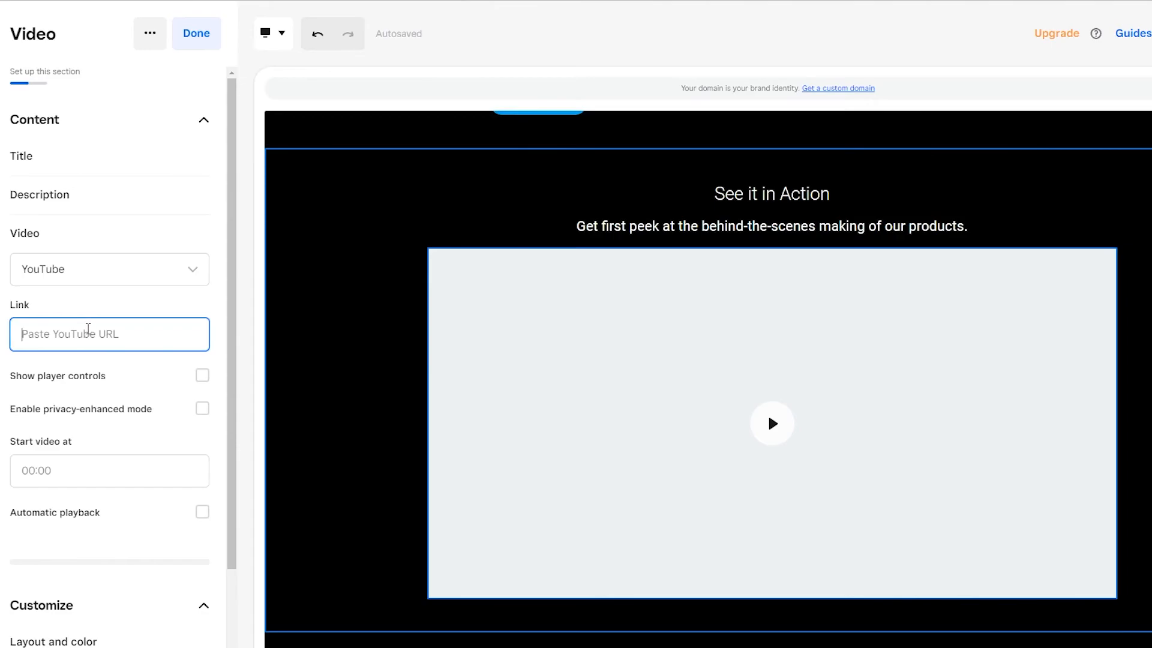
key(ctrl+v)
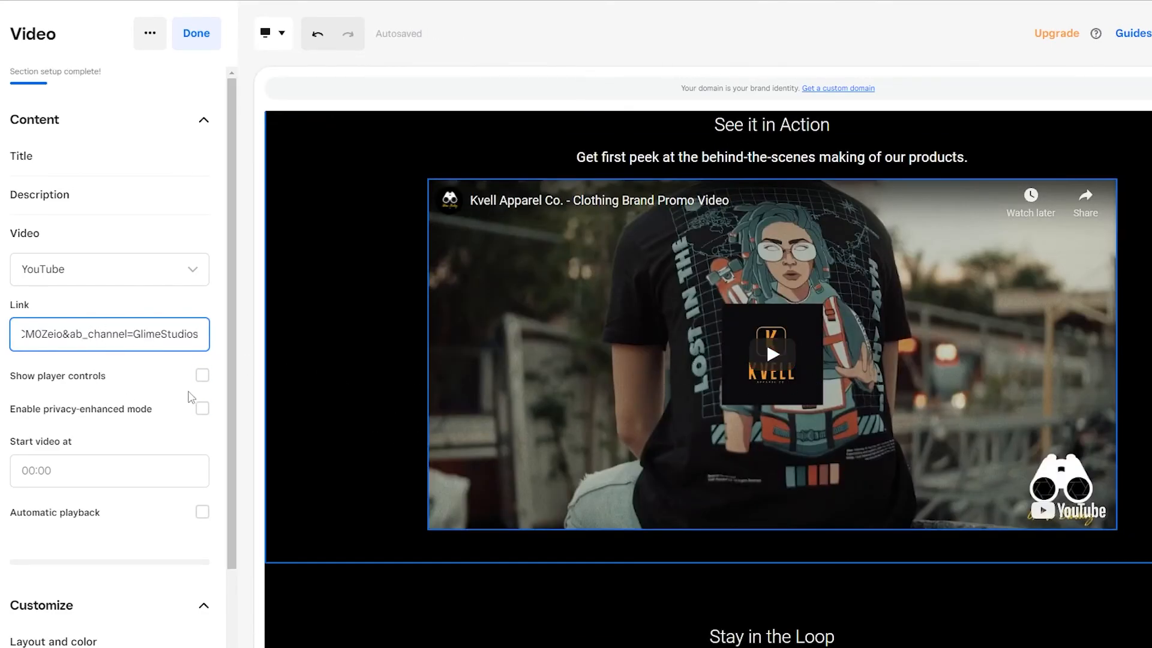
Try showing the video's player controls, enable Automatic playback, and finish editing the Video section
click(201, 376)
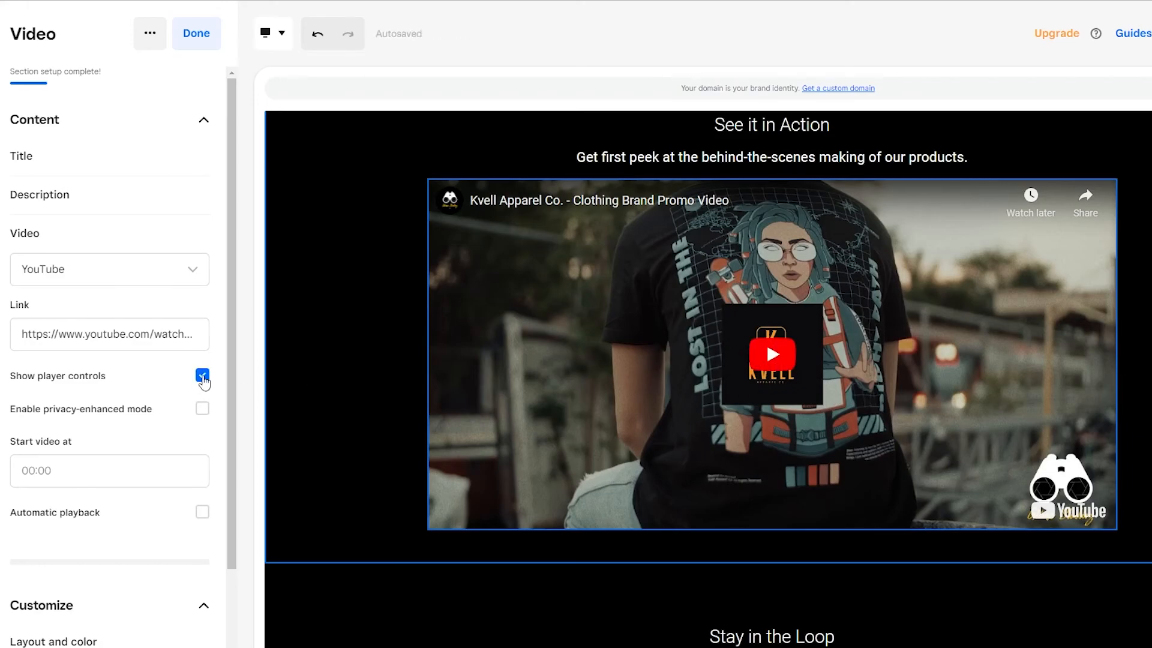
scroll(199, 419, down, 2)
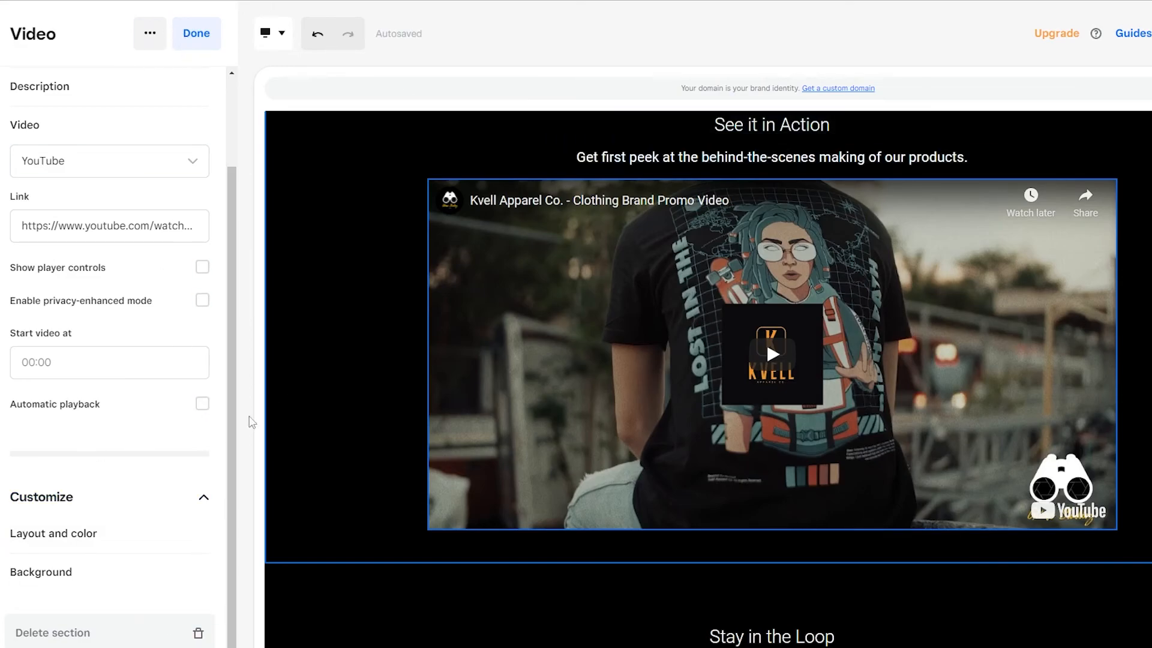
click(202, 403)
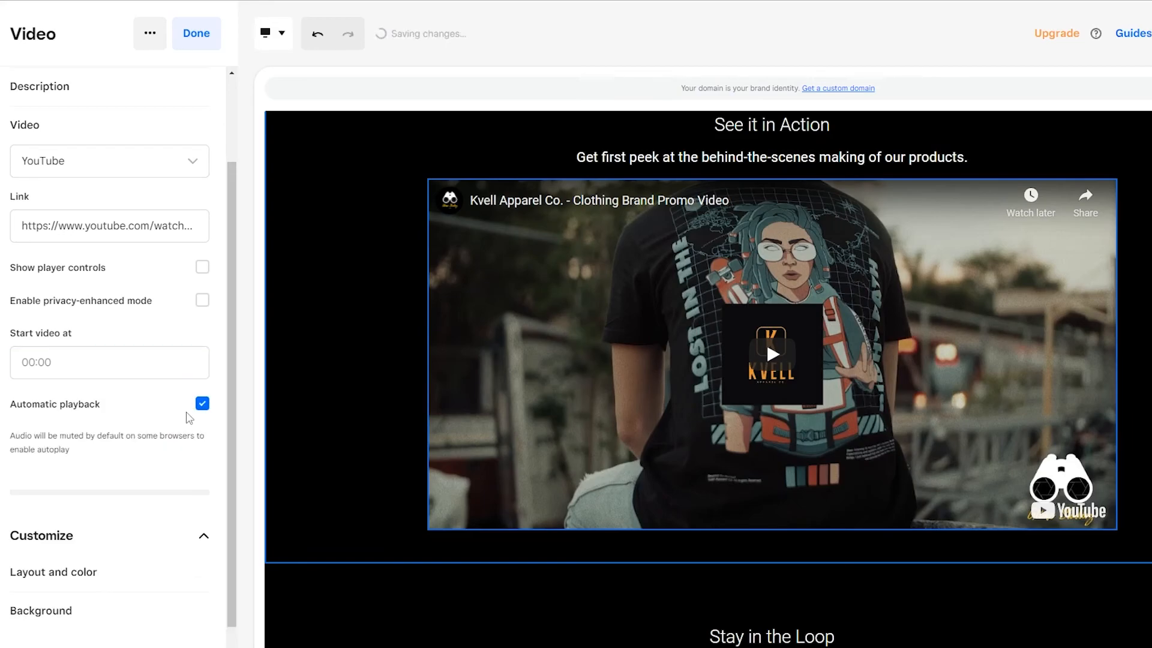
scroll(204, 420, up, 3)
click(193, 40)
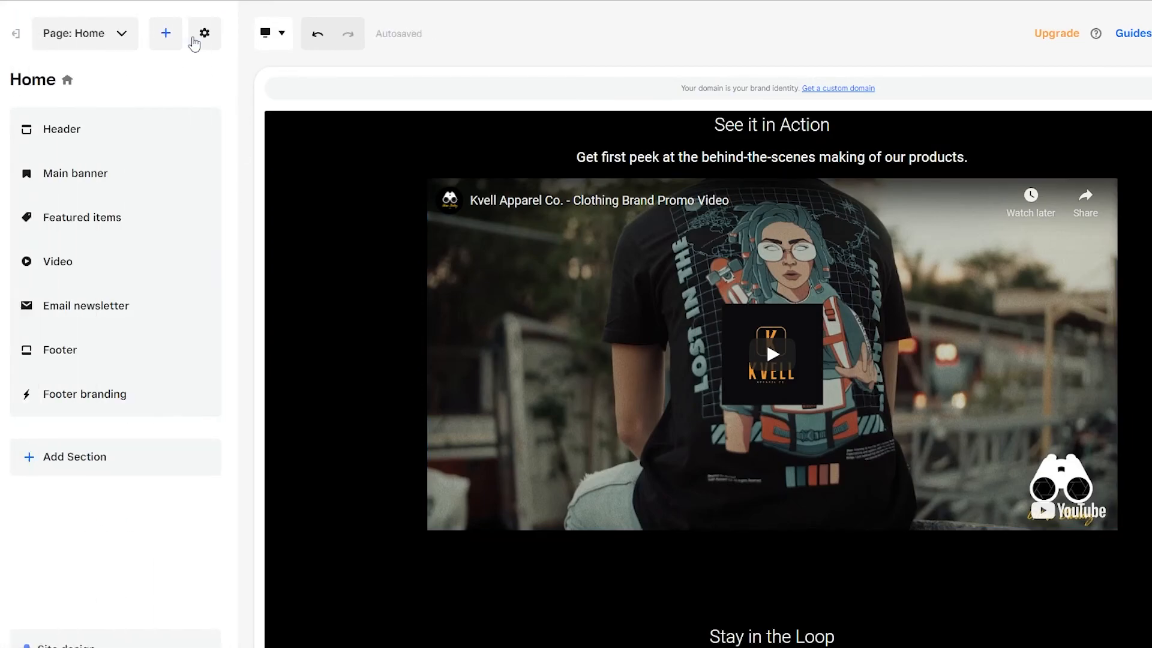
Review the home page's sections and preview the site's promo video, dismissing the More videos suggestions
scroll(550, 428, up, 10)
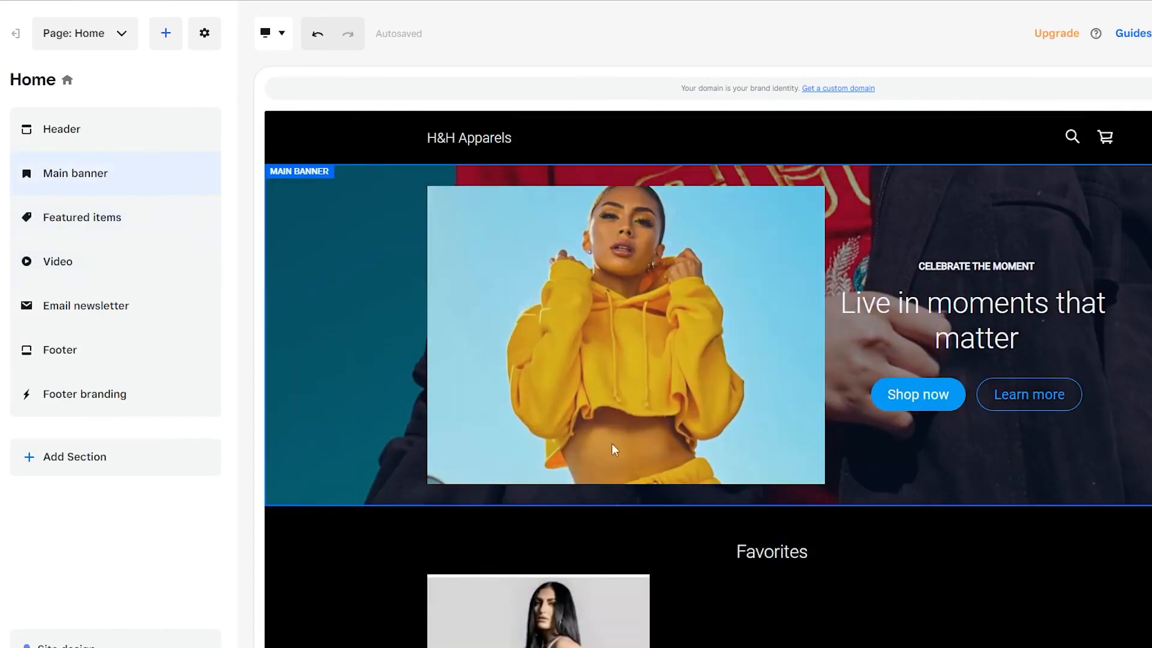
scroll(1050, 564, down, 15)
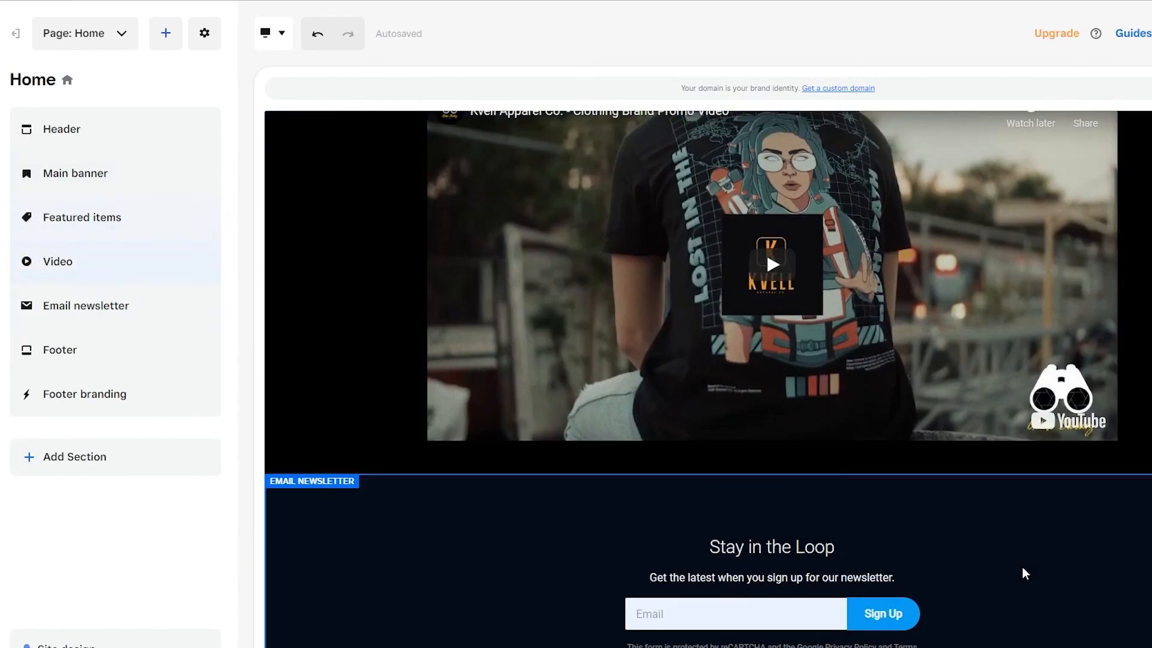
scroll(1023, 567, up, 8)
scroll(1024, 565, up, 3)
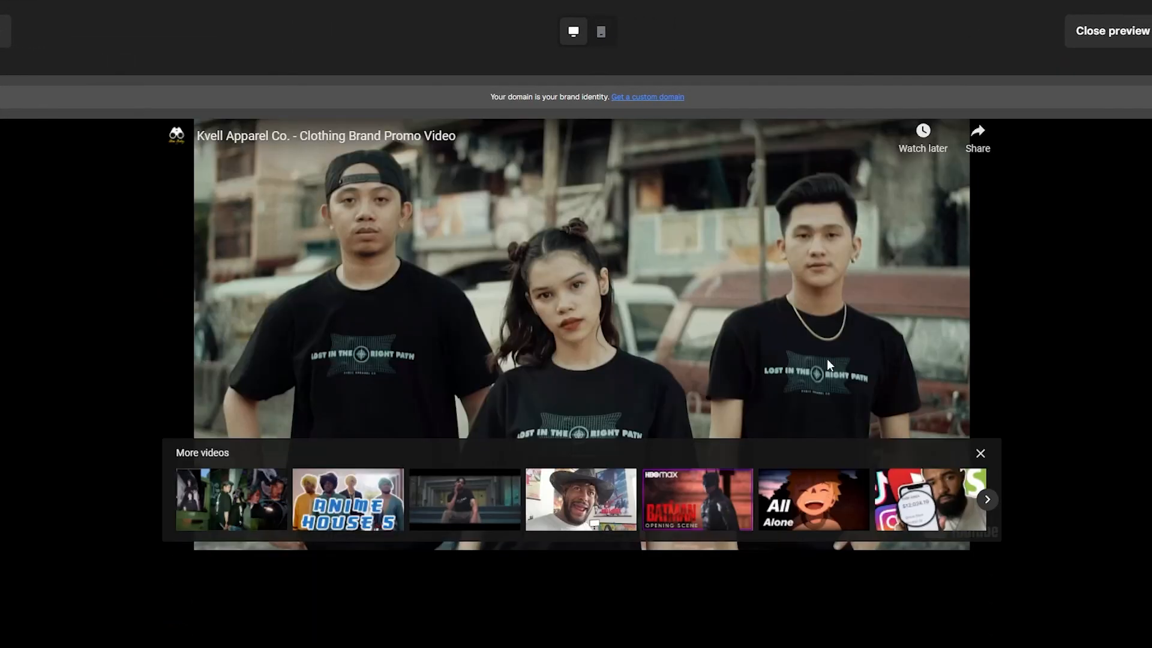
click(979, 458)
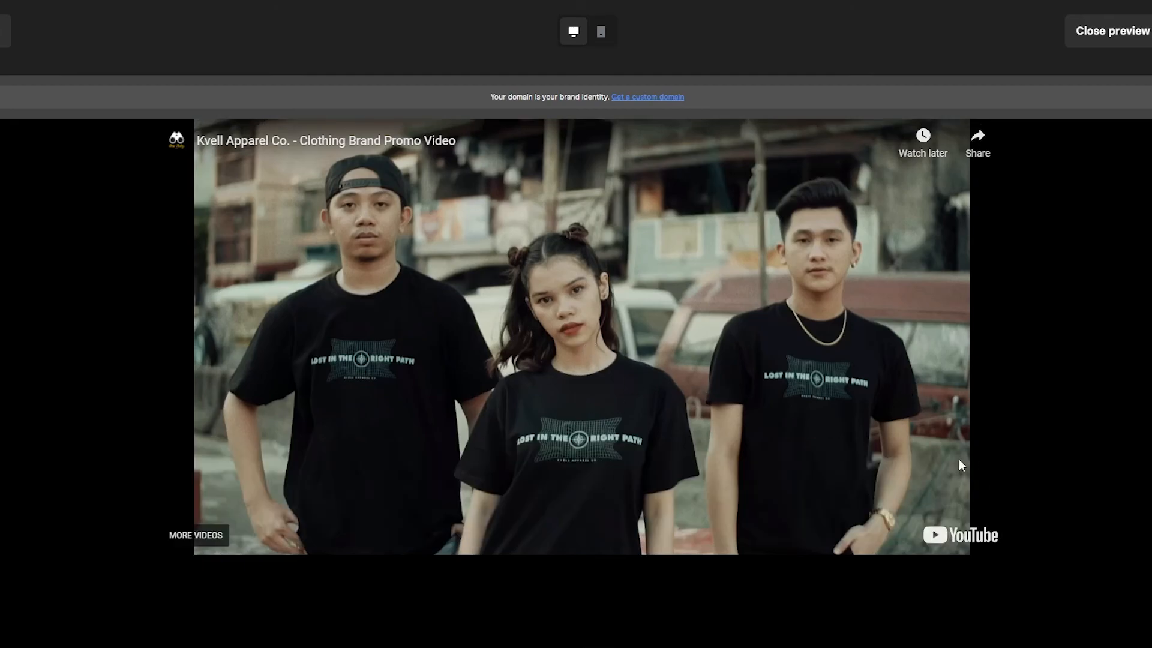